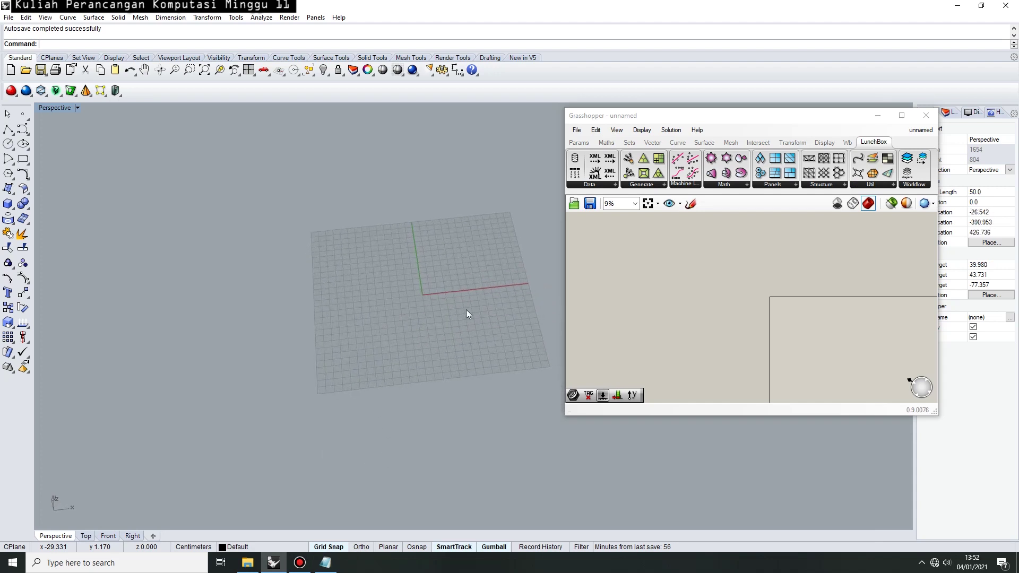
# Switch the modelling area from the Perspective view to a maximized Top view
pyautogui.moveTo(465, 272); pyautogui.dragTo(338, 333, button='right')
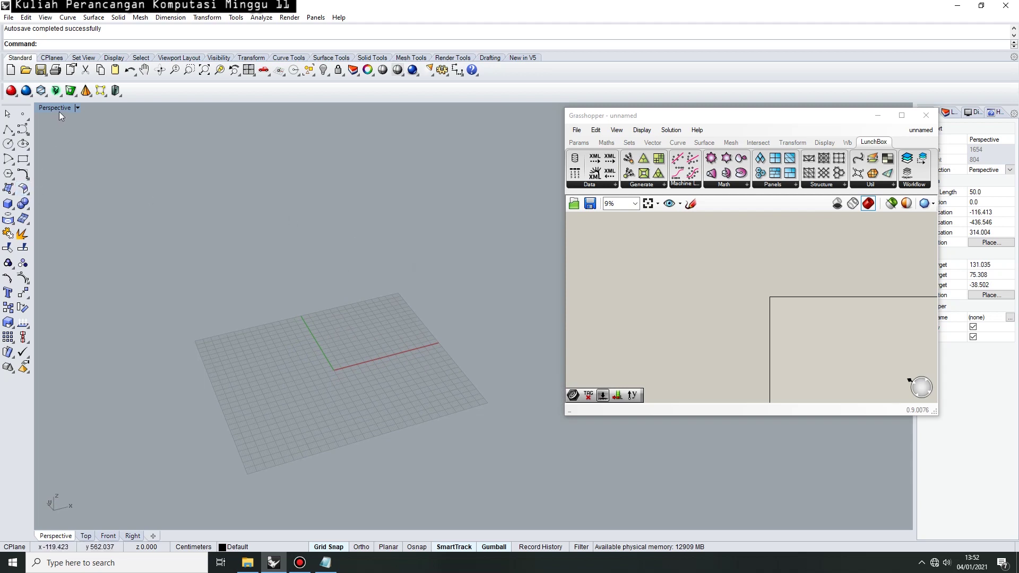
pyautogui.doubleClick(62, 107)
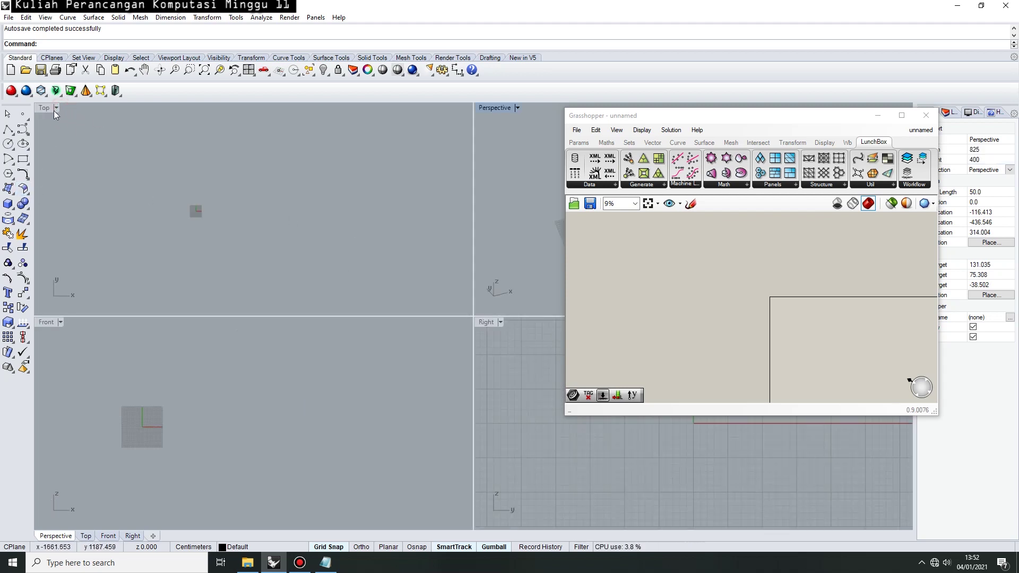
pyautogui.doubleClick(48, 108)
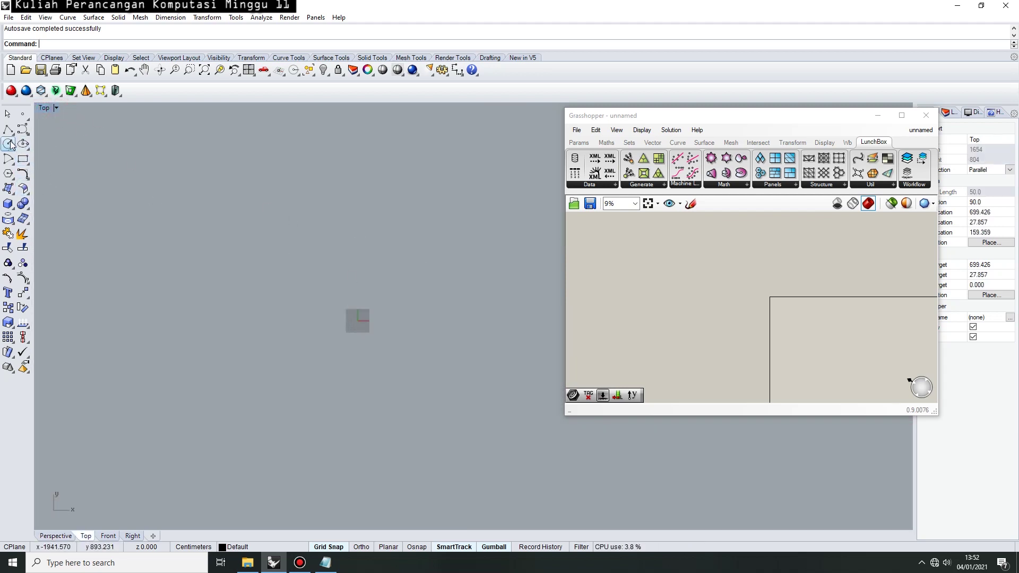
pyautogui.click(23, 173)
pyautogui.click(420, 345)
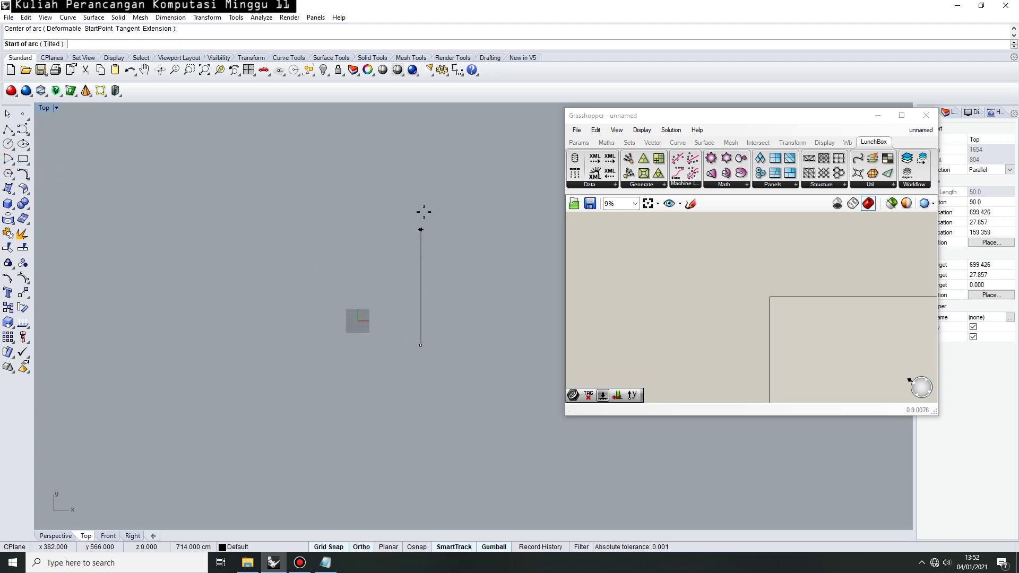
pyautogui.click(420, 140)
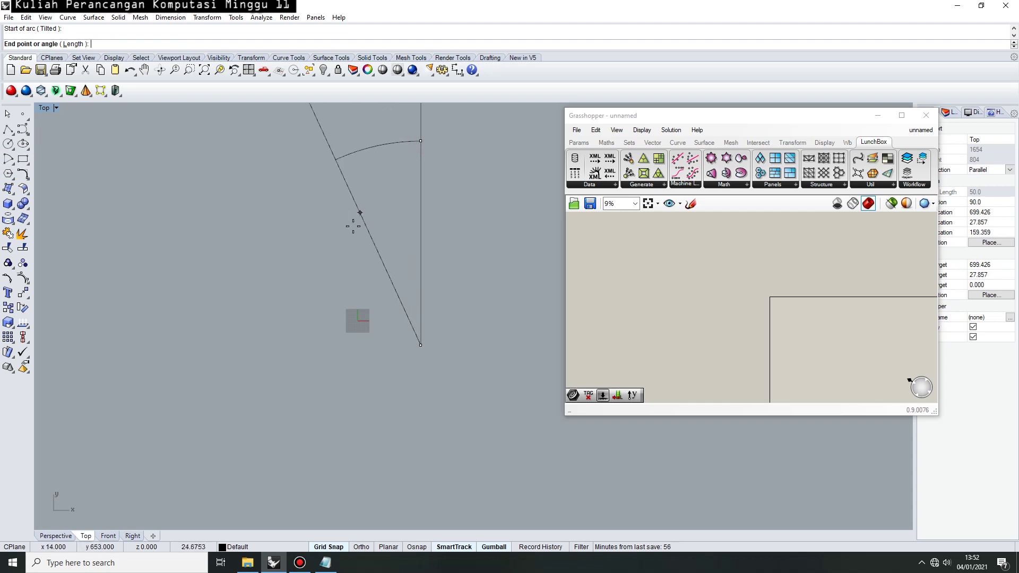
pyautogui.press('Escape')
# Draw a semicircular arc centred just beside the construction grid, bulging toward the grid, with its open side facing positive X
pyautogui.press('Return')
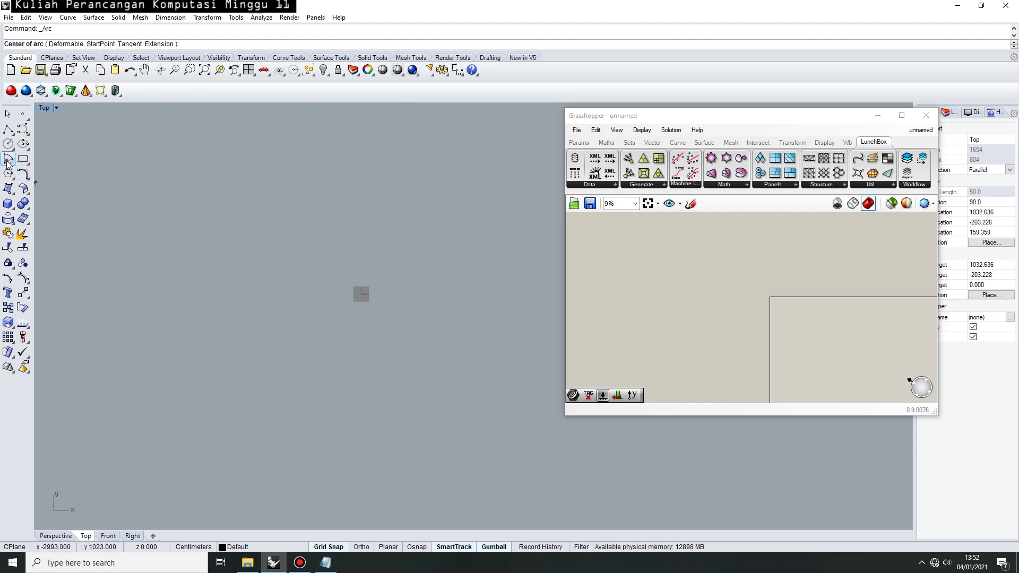
pyautogui.click(393, 298)
pyautogui.click(393, 272)
pyautogui.click(394, 326)
# Add a Curve parameter to the Grasshopper canvas and place it near the canvas's upper-left area
pyautogui.scroll(3, 824, 329)
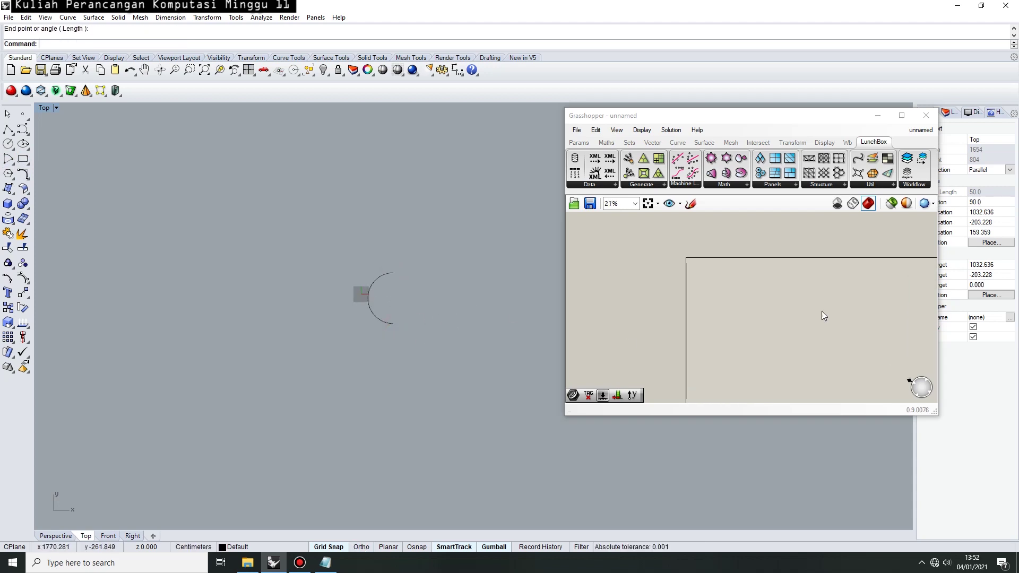
pyautogui.doubleClick(743, 282)
pyautogui.write('curve')
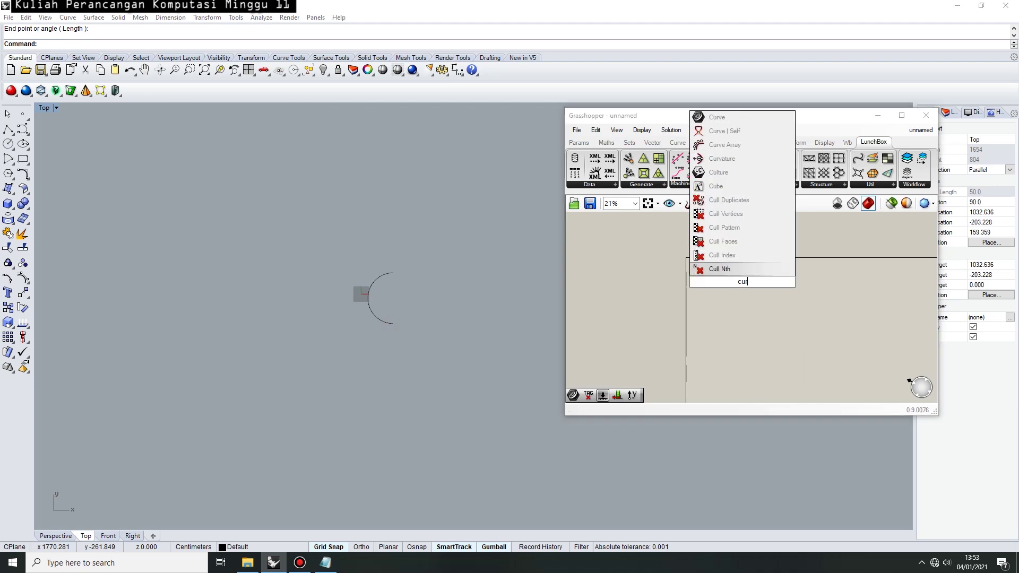
pyautogui.press('Return')
pyautogui.scroll(8, 773, 287)
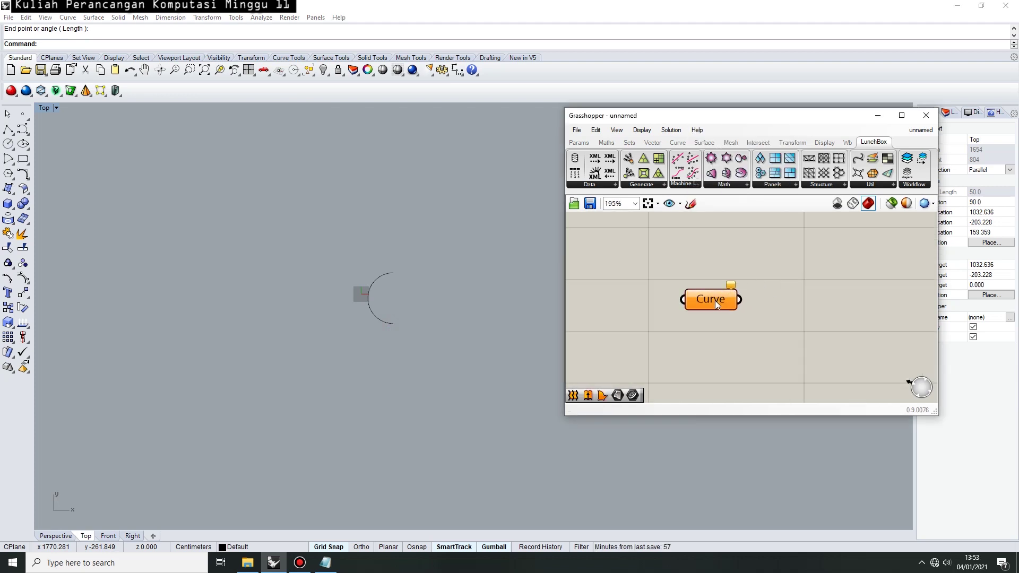
pyautogui.moveTo(715, 301); pyautogui.dragTo(656, 254)
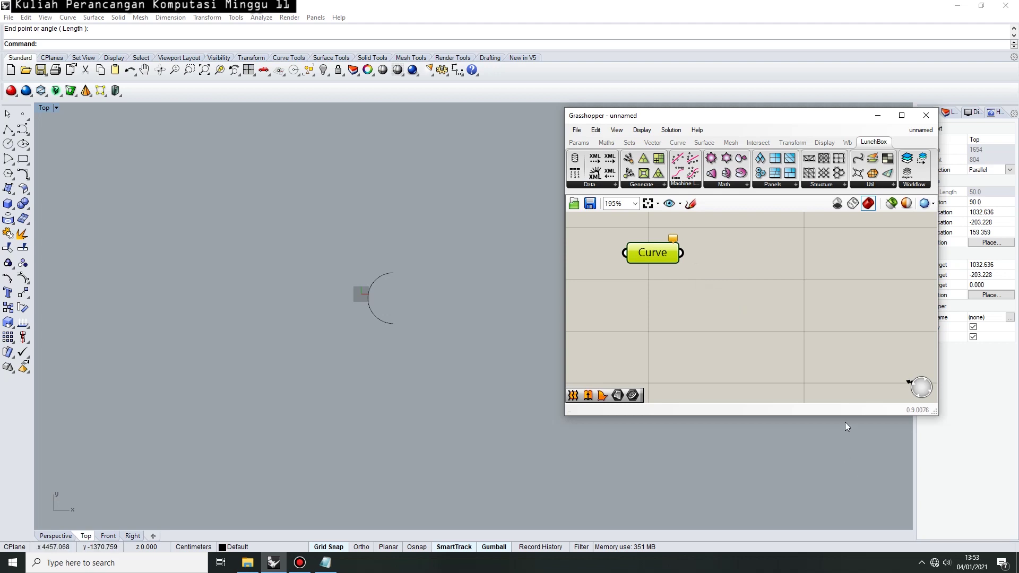
# Enlarge the Grasshopper window downward and to both sides to gain canvas space
pyautogui.moveTo(846, 418); pyautogui.dragTo(849, 506)
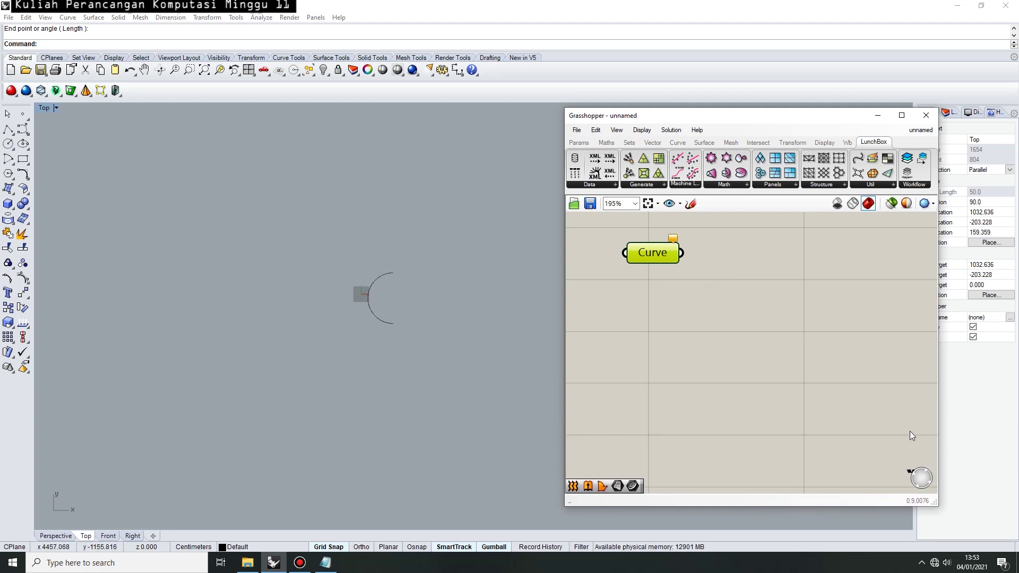
pyautogui.moveTo(938, 394); pyautogui.dragTo(995, 397)
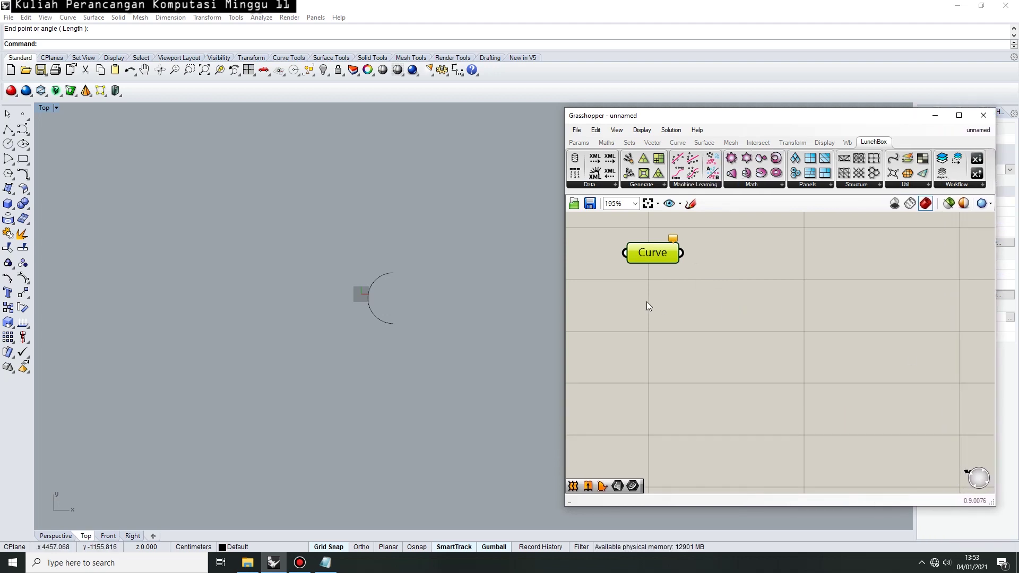
pyautogui.moveTo(565, 315); pyautogui.dragTo(486, 314)
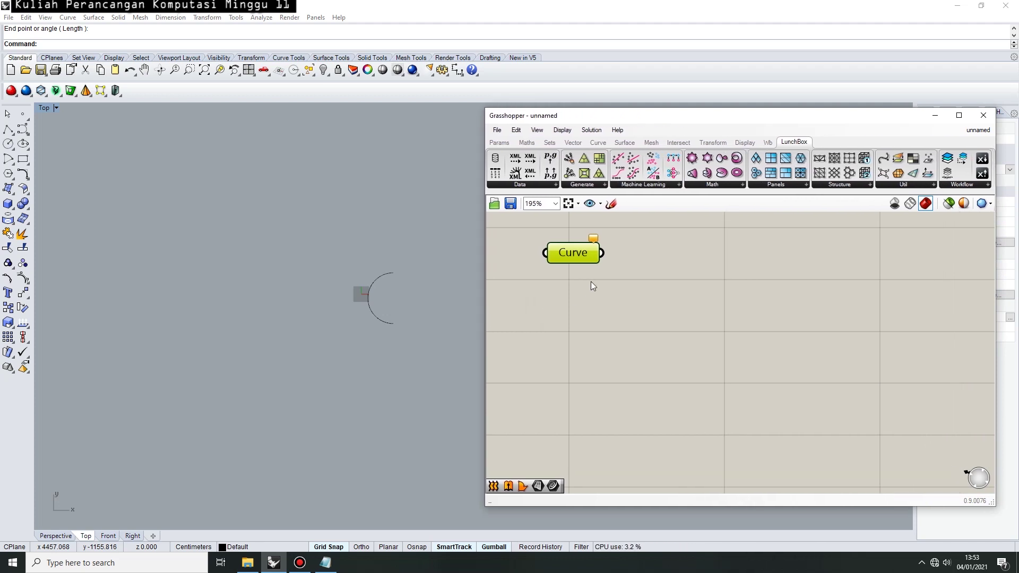
# Reference the drawn arc in the Curve parameter as its single curve
pyautogui.rightClick(584, 263)
pyautogui.click(641, 427)
pyautogui.click(375, 317)
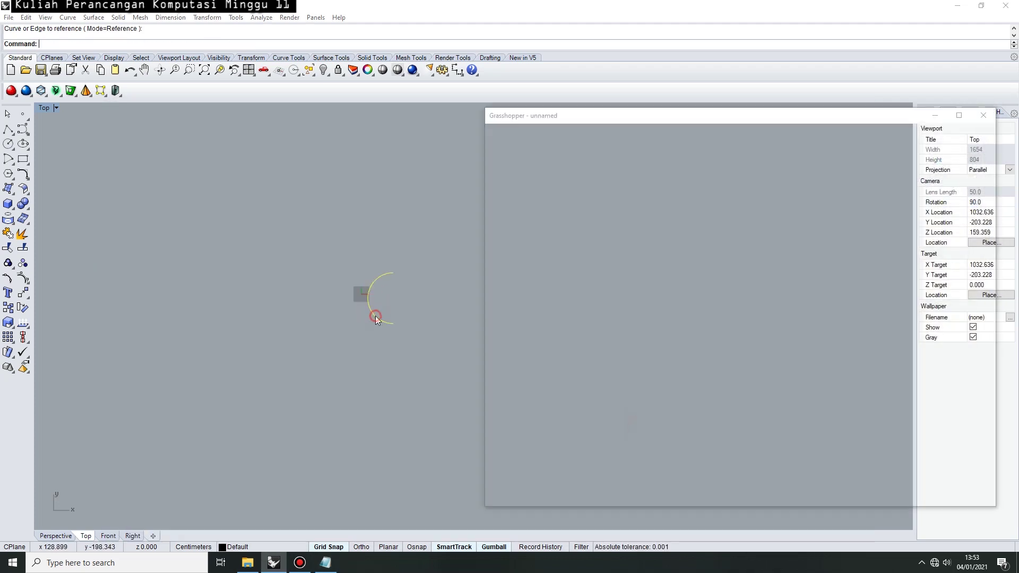
# Add a Mirror component and connect the Curve parameter to its Geometry input
pyautogui.doubleClick(705, 282)
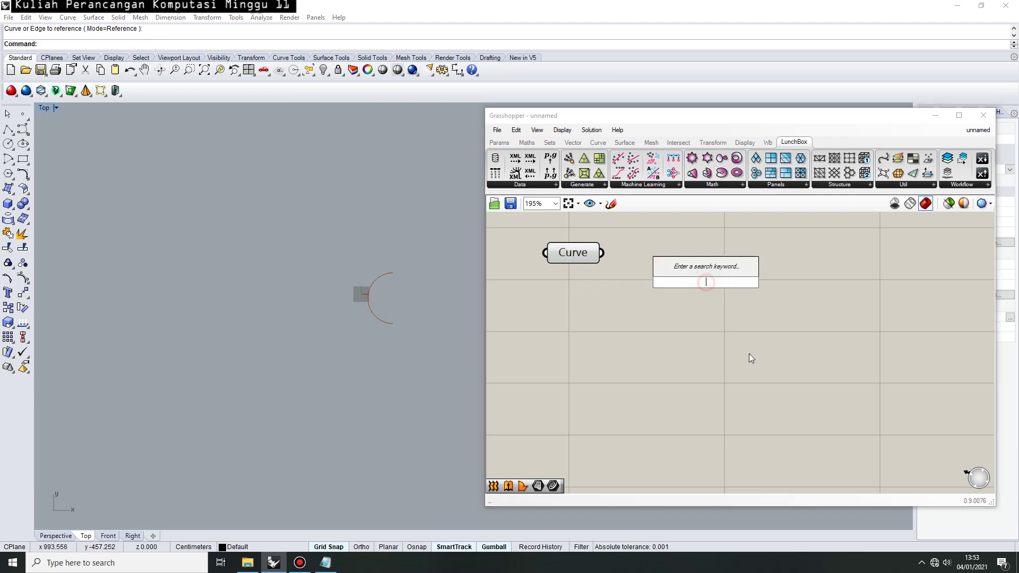
pyautogui.write('mirror')
pyautogui.press('Return')
pyautogui.moveTo(627, 271); pyautogui.dragTo(603, 262)
pyautogui.moveTo(667, 336); pyautogui.dragTo(618, 337, button='right')
pyautogui.moveTo(648, 297); pyautogui.dragTo(690, 298)
# Add a Move component and connect Mirror's Geometry output to its Geometry input
pyautogui.moveTo(846, 320); pyautogui.dragTo(822, 286, button='right')
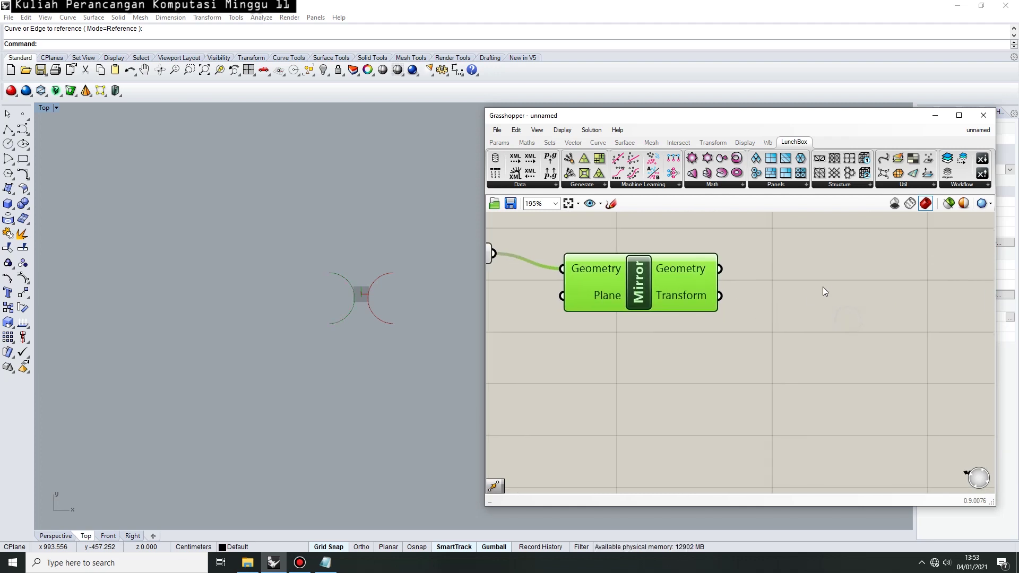
pyautogui.doubleClick(822, 287)
pyautogui.write('move')
pyautogui.press('Return')
pyautogui.moveTo(825, 286); pyautogui.dragTo(875, 299)
pyautogui.moveTo(737, 278); pyautogui.dragTo(727, 275)
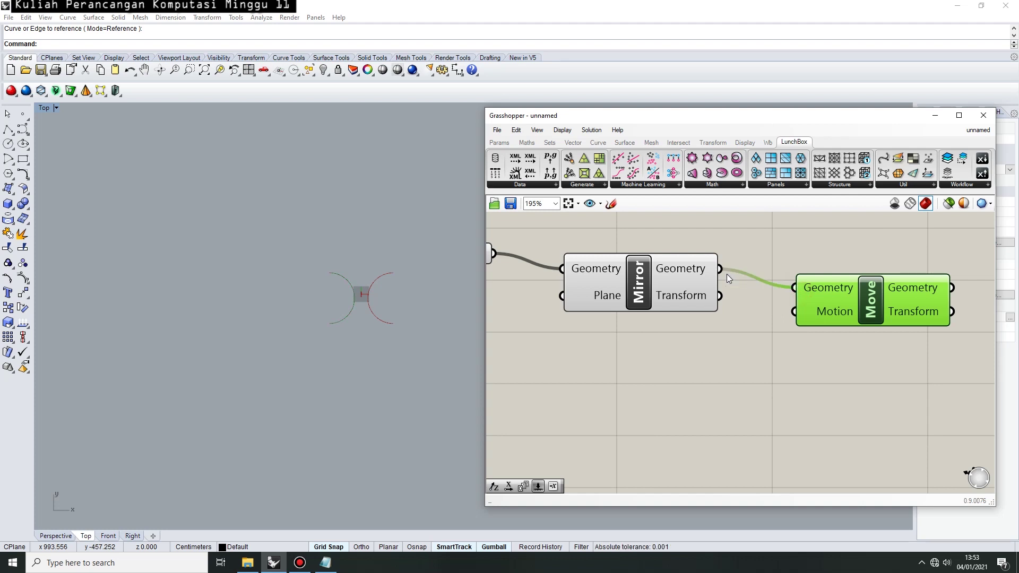
# Add a Unit X vector, connect it to Move's Motion input, and arrange it below the Mirror and Move components
pyautogui.doubleClick(727, 333)
pyautogui.write('unit x')
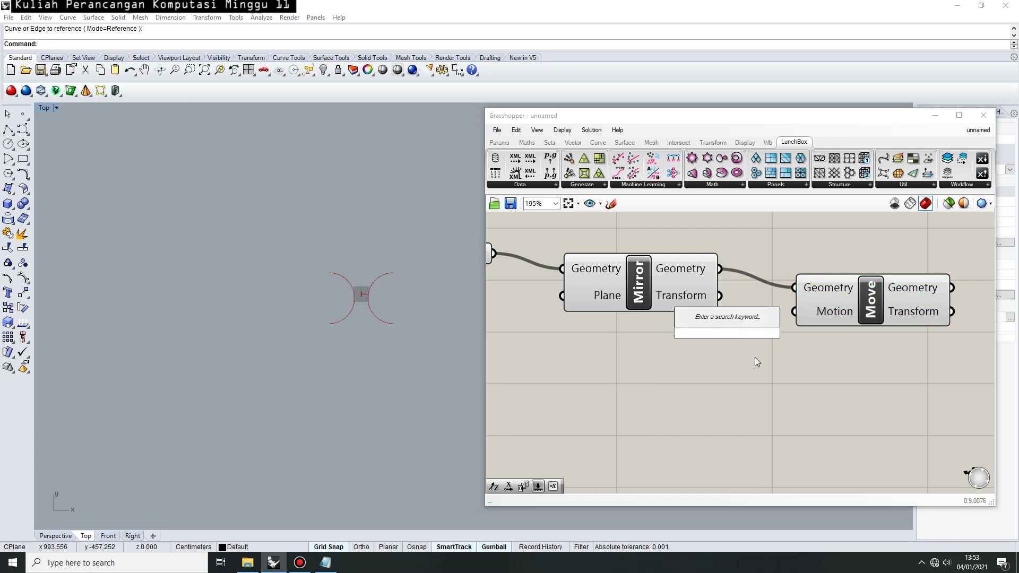
pyautogui.press('Return')
pyautogui.moveTo(871, 315); pyautogui.dragTo(776, 352)
# Add a number slider created from 2000, connect it to Unit X's Factor input, and set it to 874
pyautogui.doubleClick(610, 372)
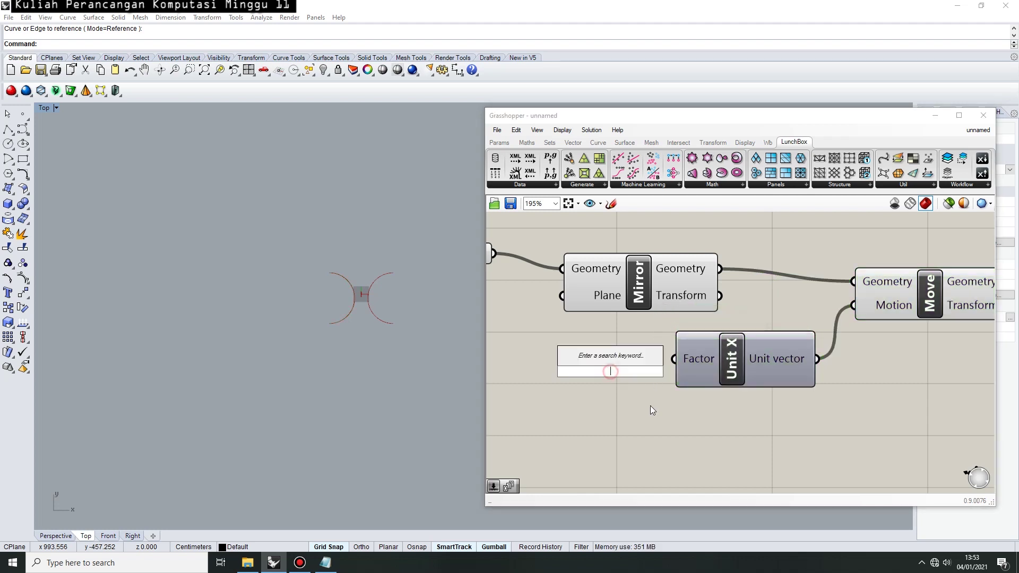
pyautogui.write('2000')
pyautogui.press('Return')
pyautogui.moveTo(757, 373); pyautogui.dragTo(820, 393)
pyautogui.scroll(-8, 378, 305)
pyautogui.scroll(6, 415, 299)
pyautogui.moveTo(628, 375); pyautogui.dragTo(616, 378)
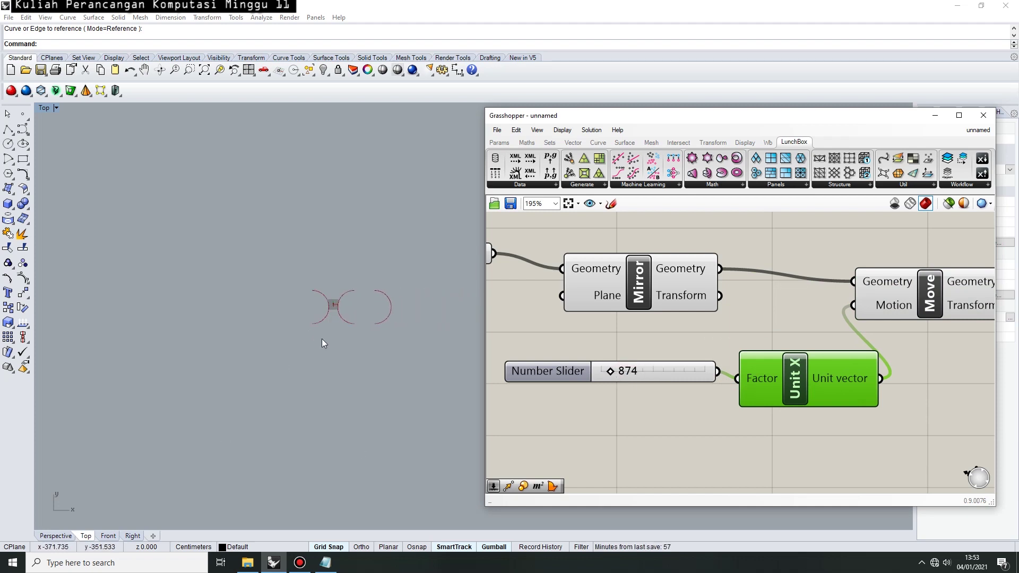
# Turn off the preview of the Mirror component
pyautogui.click(665, 280)
pyautogui.middleClick(668, 265)
pyautogui.moveTo(727, 311); pyautogui.dragTo(936, 304, button='right')
pyautogui.moveTo(773, 318); pyautogui.dragTo(744, 320, button='right')
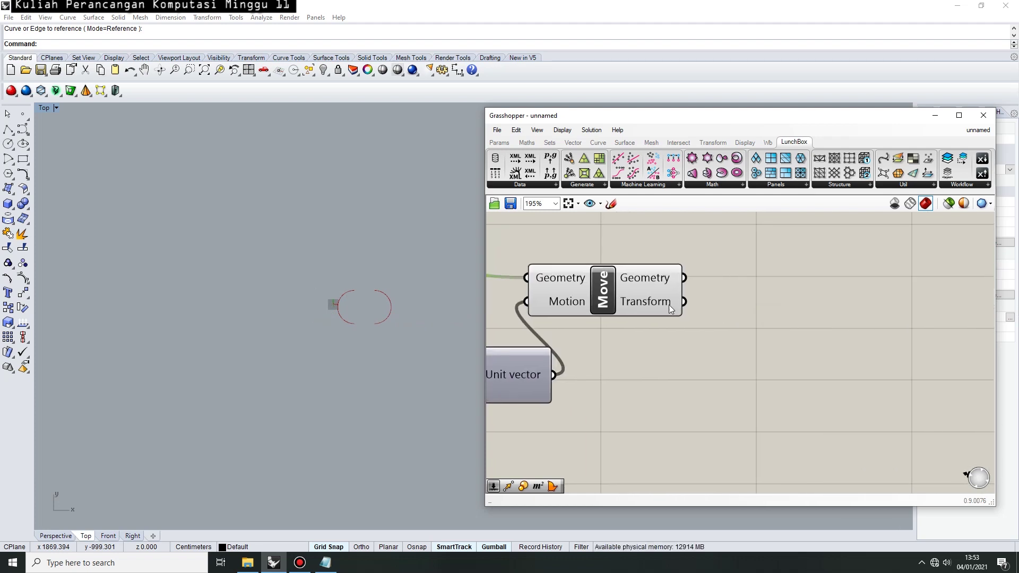
# Reposition the Curve parameter above the Move component
pyautogui.click(627, 290)
pyautogui.moveTo(630, 348); pyautogui.dragTo(812, 328, button='right')
pyautogui.scroll(-4, 738, 321)
pyautogui.scroll(2, 600, 277)
pyautogui.moveTo(547, 291); pyautogui.dragTo(863, 272)
pyautogui.moveTo(885, 289); pyautogui.dragTo(744, 291, button='right')
pyautogui.click(836, 303)
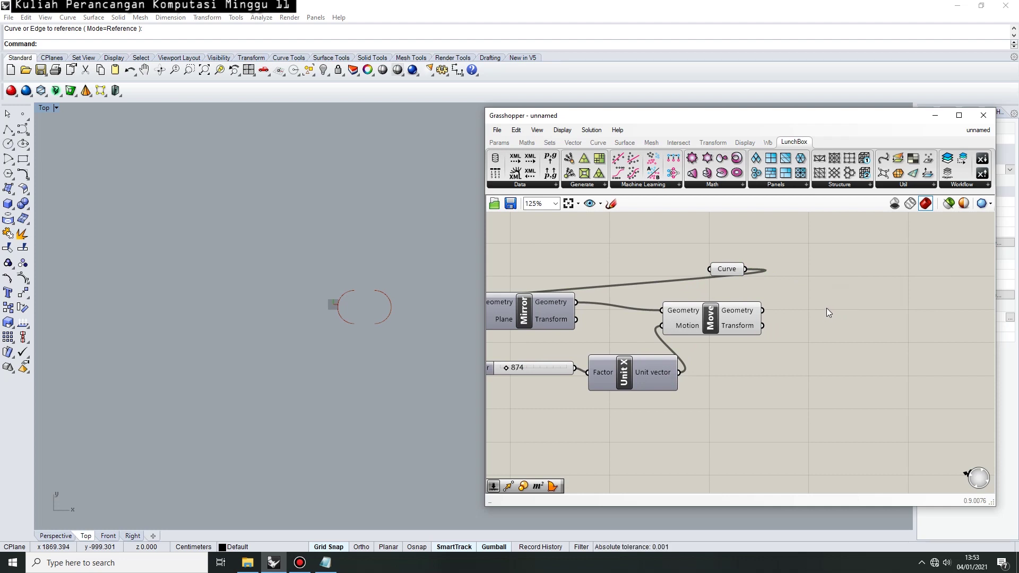
# Add two Divide Curve components, one above the other, beyond the Curve parameter and the Move component
pyautogui.scroll(1, 786, 280)
pyautogui.doubleClick(854, 269)
pyautogui.write('divide')
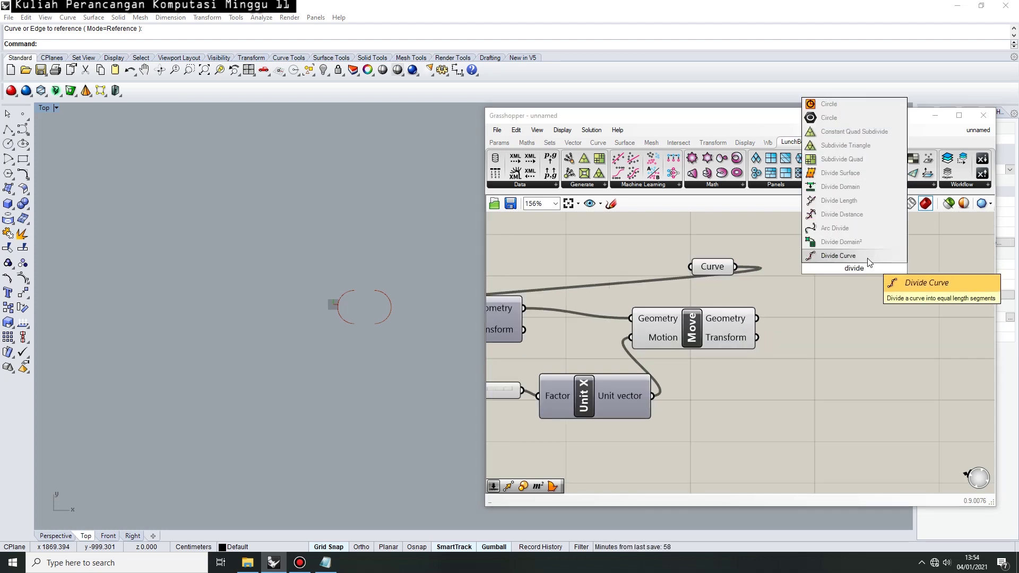
pyautogui.click(867, 257)
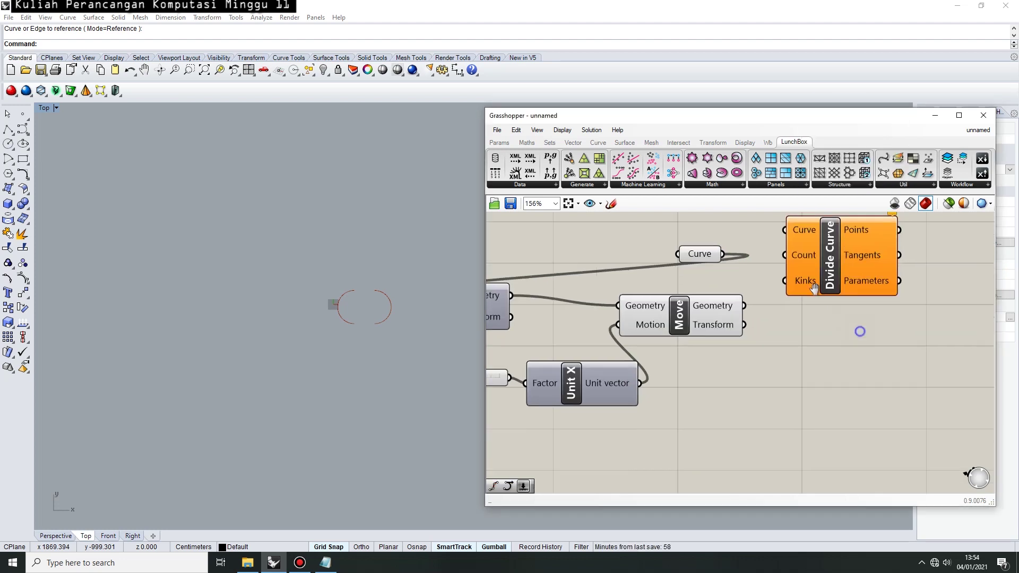
pyautogui.doubleClick(805, 338)
pyautogui.write('divide')
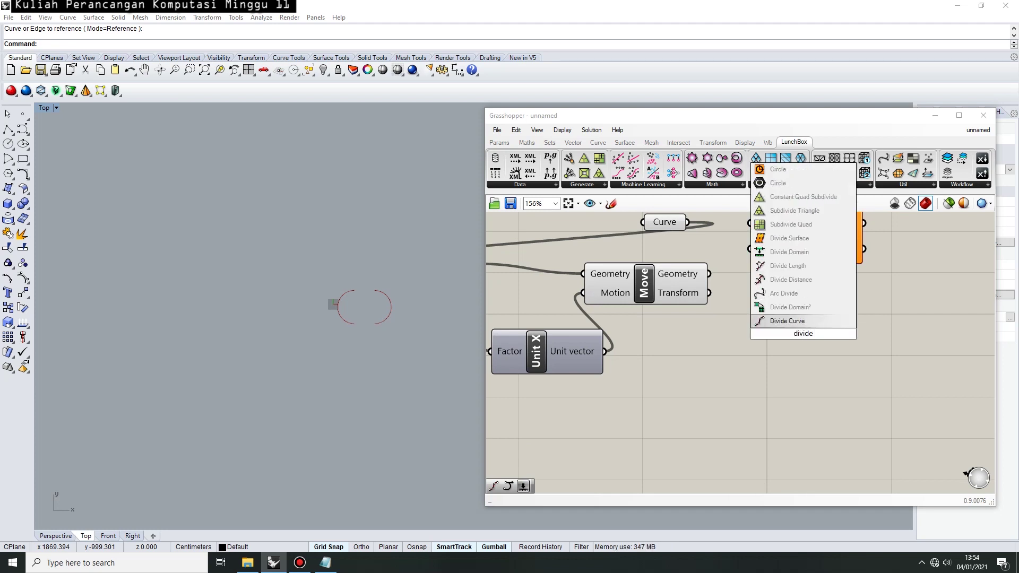
pyautogui.click(794, 321)
pyautogui.moveTo(795, 320); pyautogui.dragTo(798, 368, button='right')
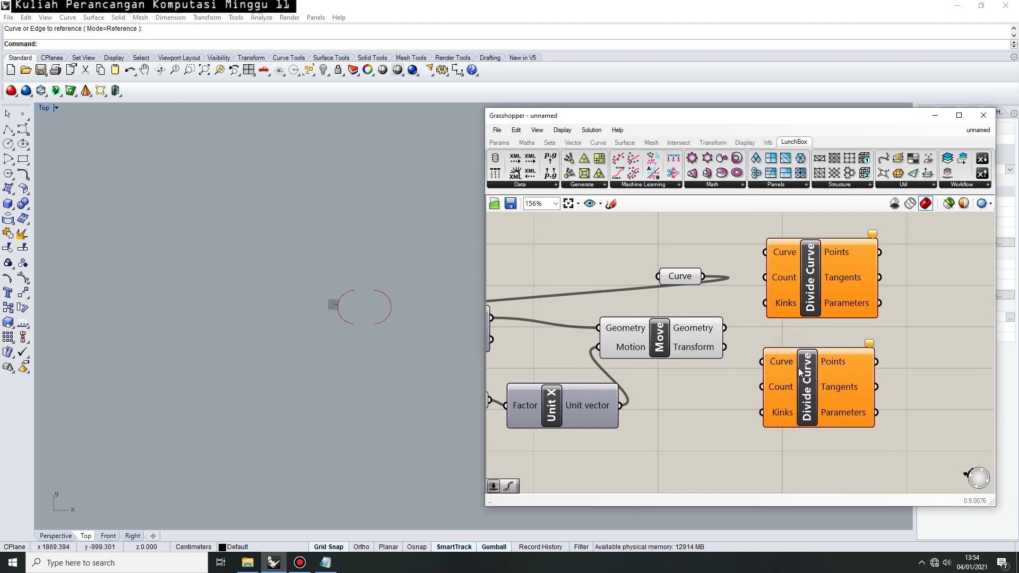
# Connect the Curve parameter to the upper Divide Curve and feed its Count input from a new slider set to 10
pyautogui.moveTo(720, 265); pyautogui.dragTo(765, 251)
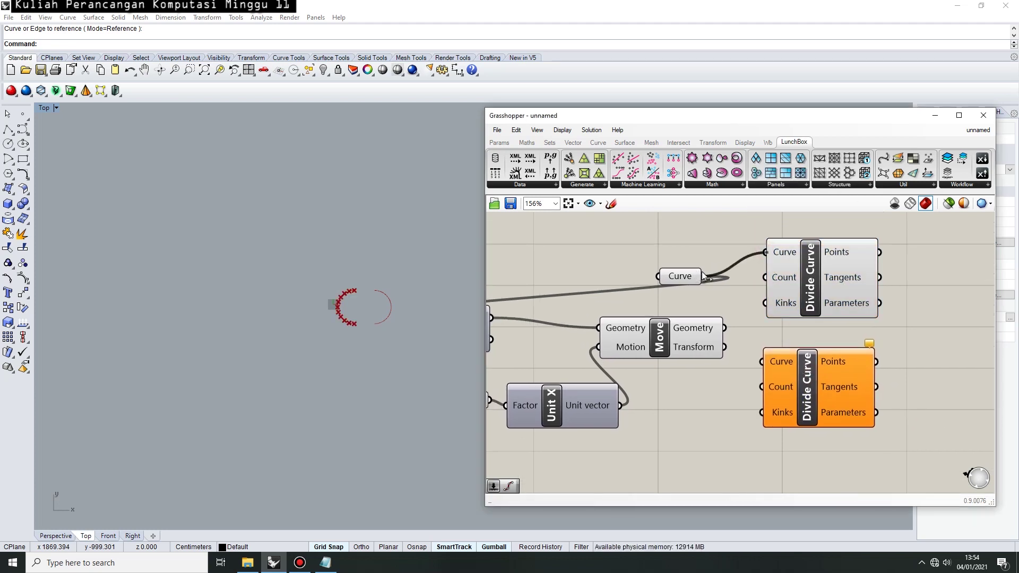
pyautogui.moveTo(792, 285); pyautogui.dragTo(925, 284)
pyautogui.click(802, 291)
pyautogui.doubleClick(803, 291)
pyautogui.write('10')
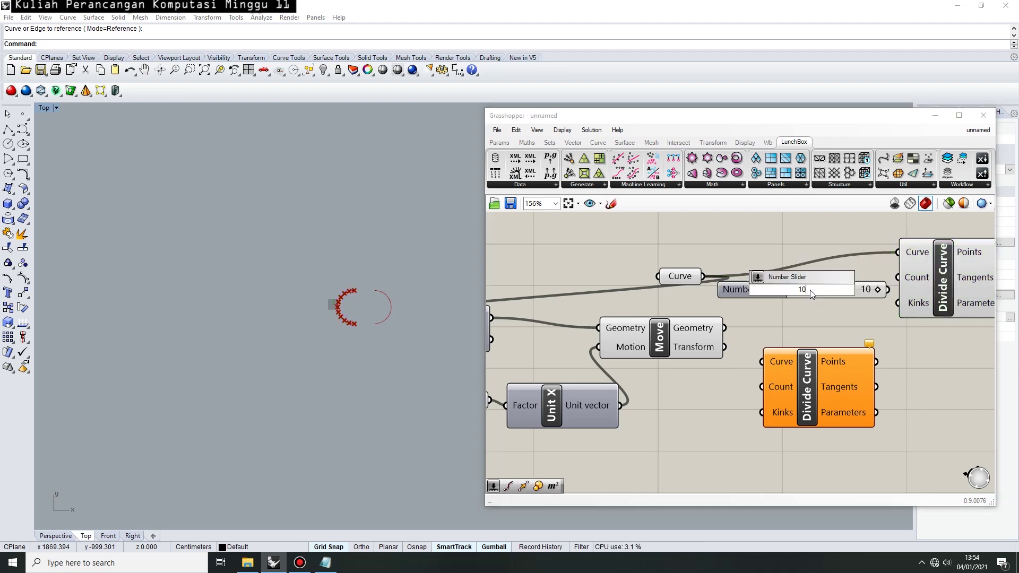
pyautogui.press('Return')
# Feed the lower Divide Curve with Move's Geometry output and a second slider set to 10 for its Count
pyautogui.moveTo(829, 388); pyautogui.dragTo(957, 378)
pyautogui.doubleClick(835, 403)
pyautogui.write('10')
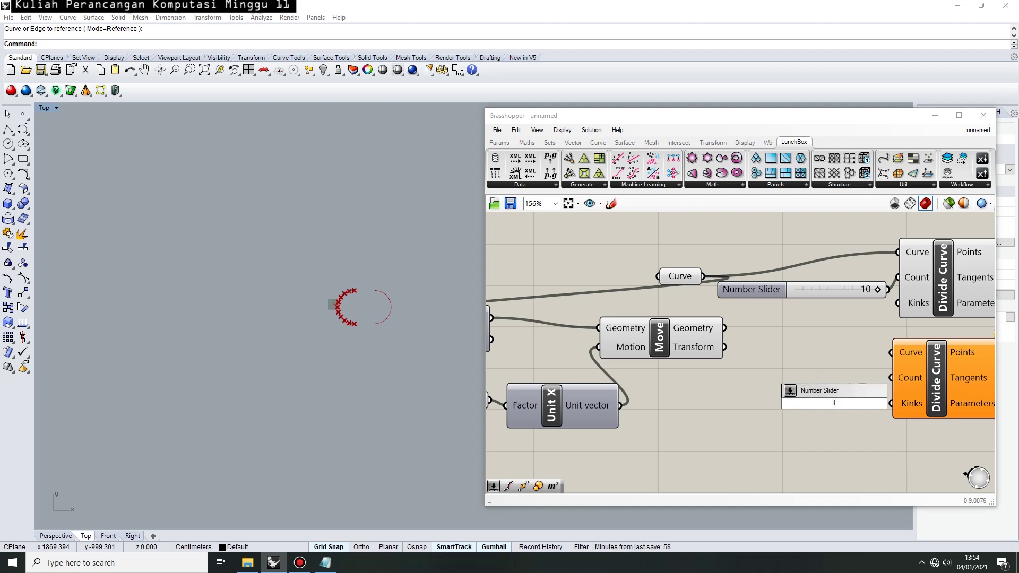
pyautogui.press('Return')
pyautogui.moveTo(793, 403); pyautogui.dragTo(706, 411)
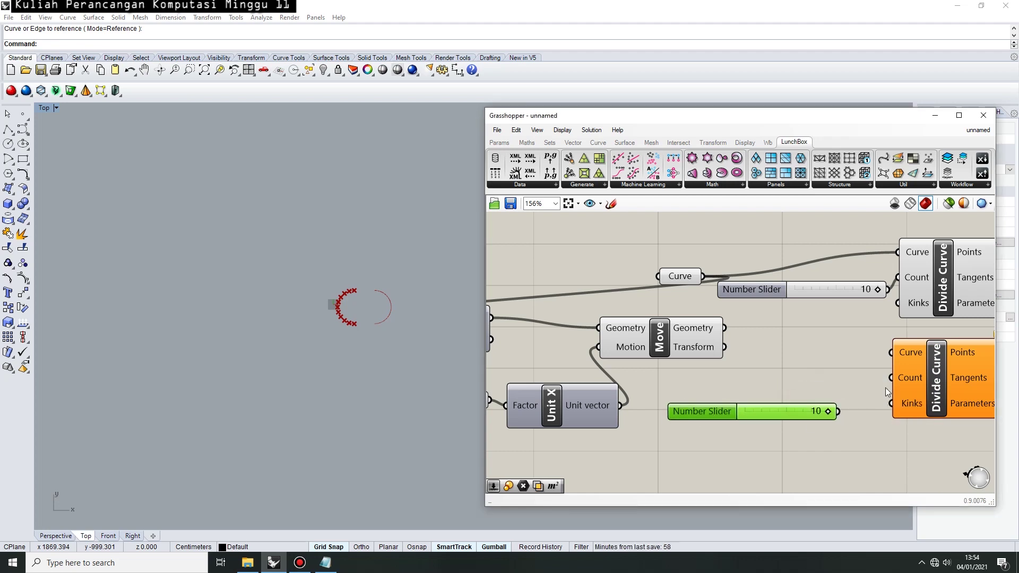
pyautogui.moveTo(880, 381); pyautogui.dragTo(844, 413)
pyautogui.moveTo(892, 353); pyautogui.dragTo(725, 328)
# Add an Arc SED component beyond the two Divide Curve components
pyautogui.moveTo(755, 357); pyautogui.dragTo(608, 357, button='right')
pyautogui.moveTo(812, 355); pyautogui.dragTo(687, 366, button='right')
pyautogui.click(774, 350)
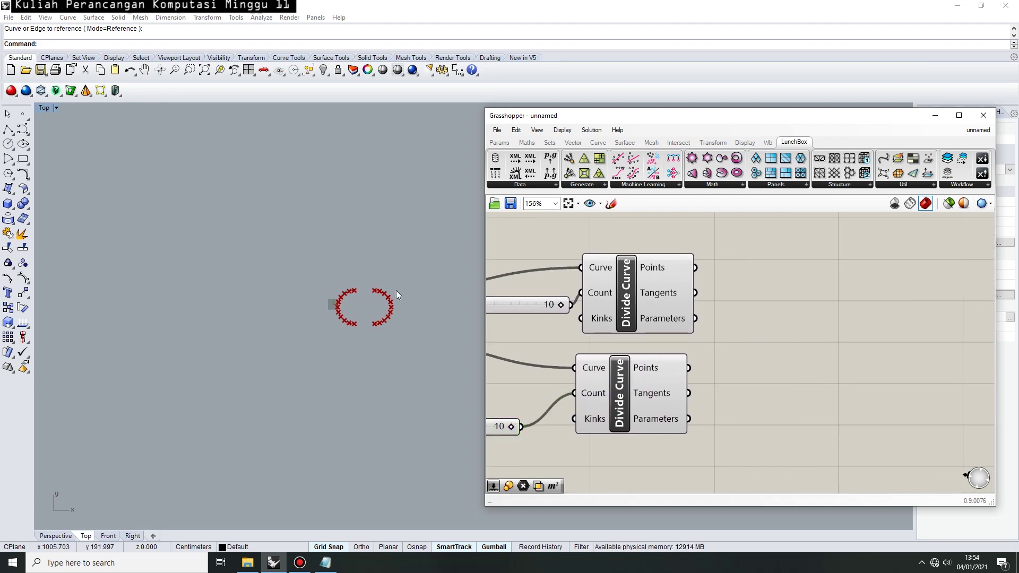
pyautogui.scroll(5, 372, 297)
pyautogui.doubleClick(819, 318)
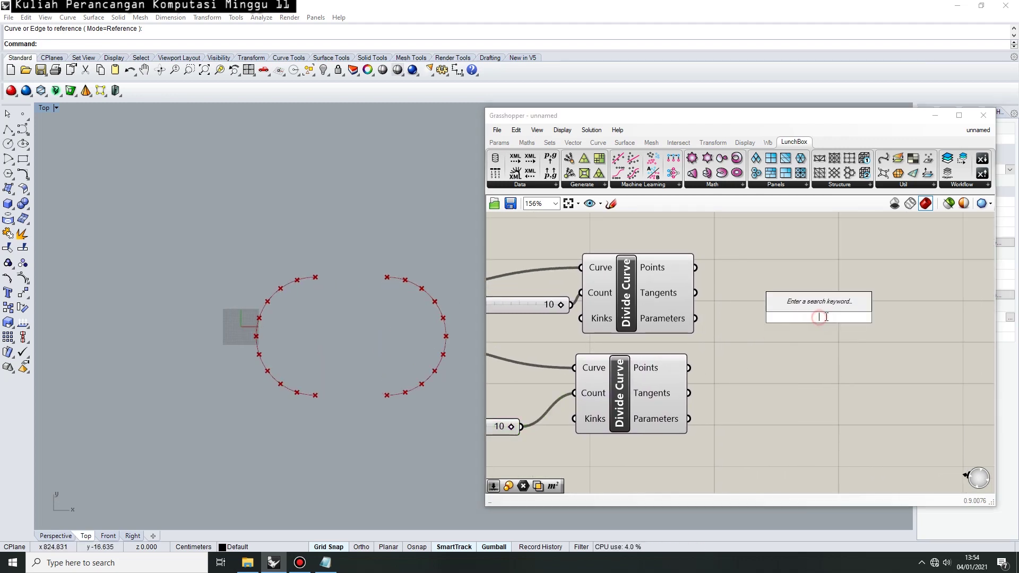
pyautogui.write('arc')
pyautogui.click(810, 297)
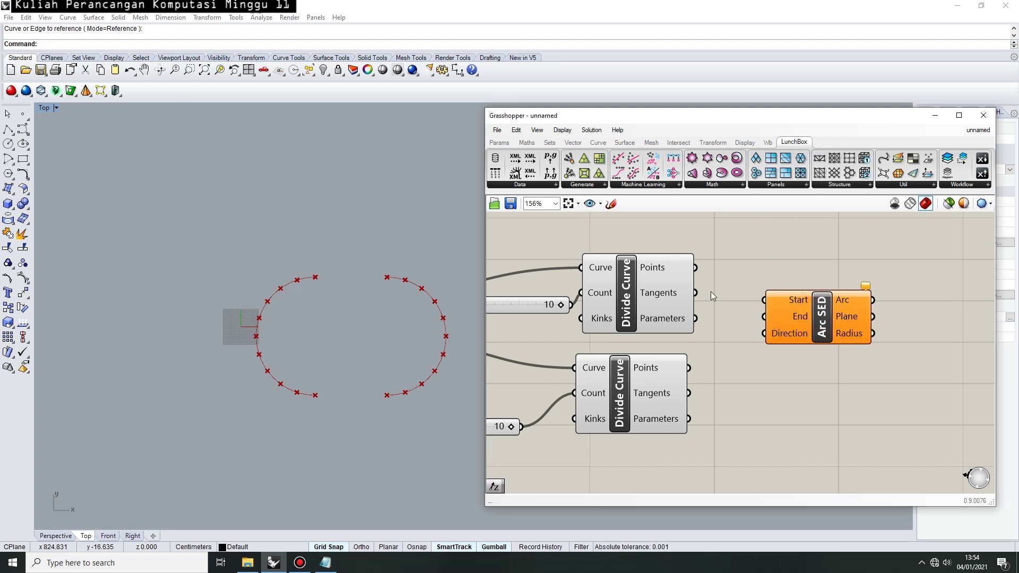
# Connect the upper Divide Curve's Points to Arc SED's Start and the lower one's Points to its End
pyautogui.moveTo(755, 308); pyautogui.dragTo(767, 314)
pyautogui.hotkey('ctrl', 'z')
pyautogui.moveTo(763, 303); pyautogui.dragTo(686, 268)
pyautogui.moveTo(763, 317); pyautogui.dragTo(688, 368)
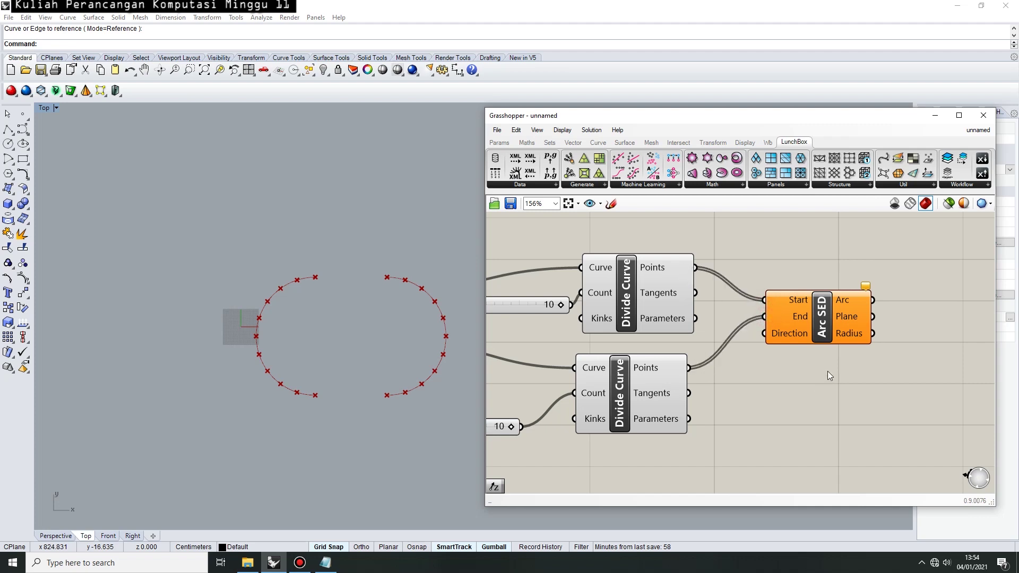
# Add a Unit Z component and connect its Unit vector output to Arc SED's Direction input
pyautogui.moveTo(796, 318); pyautogui.dragTo(934, 303)
pyautogui.doubleClick(823, 354)
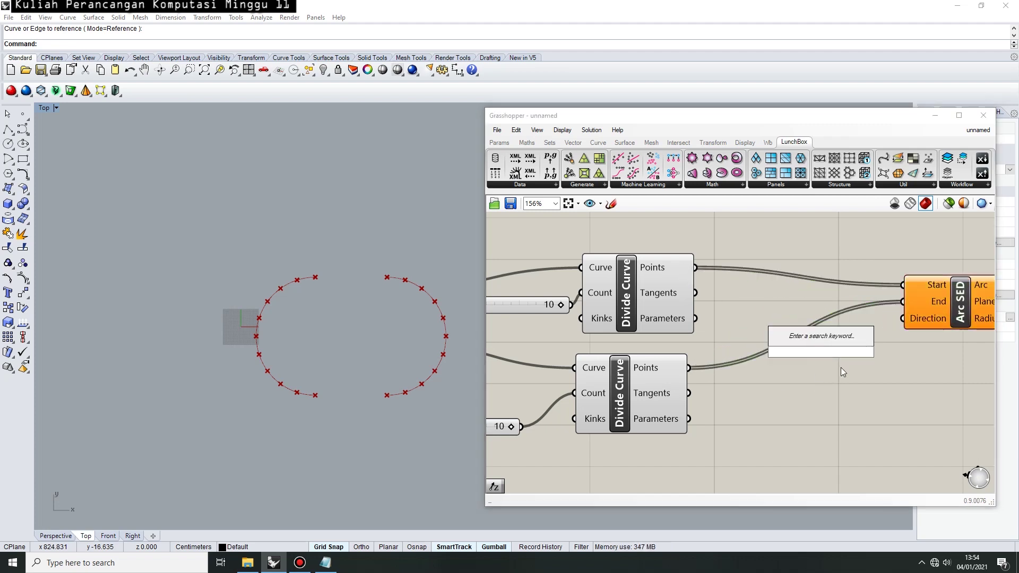
pyautogui.write('z')
pyautogui.press('Return')
pyautogui.moveTo(875, 347); pyautogui.dragTo(877, 350)
pyautogui.moveTo(380, 402); pyautogui.dragTo(347, 388, button='right')
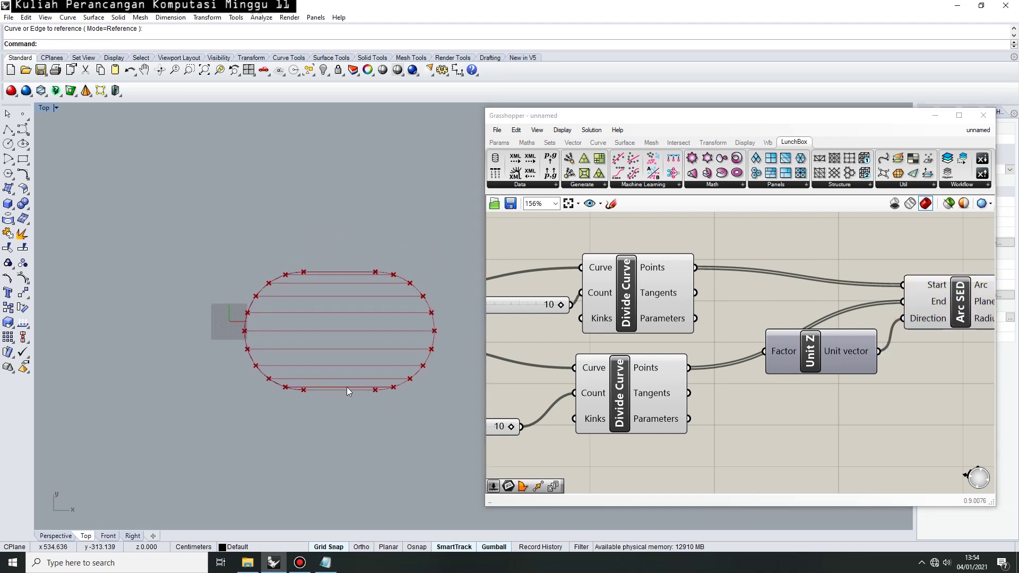
# Maximize the Perspective viewport and examine the arcs spanning the two curves in 3D
pyautogui.doubleClick(53, 109)
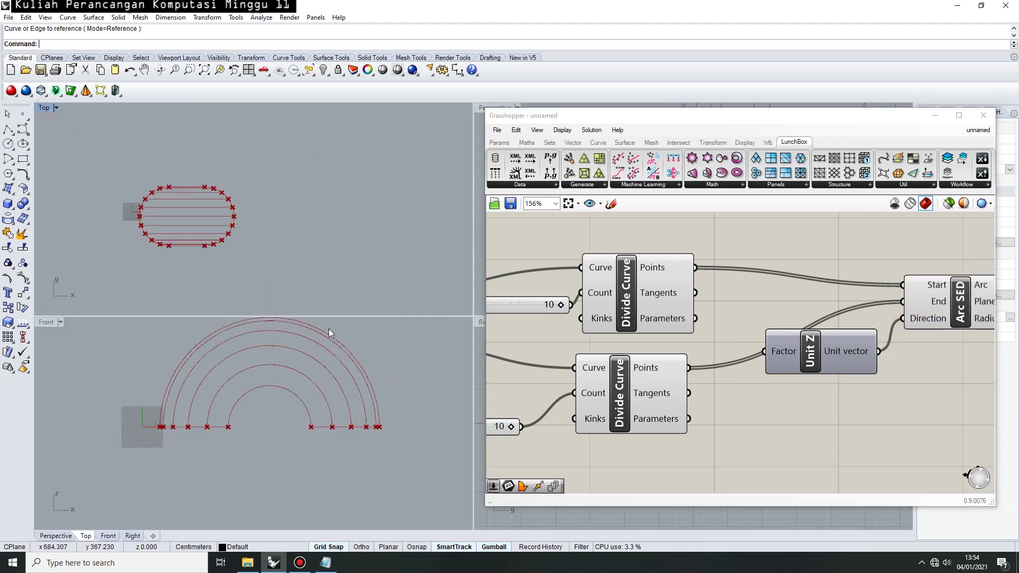
pyautogui.doubleClick(483, 108)
pyautogui.moveTo(353, 234); pyautogui.dragTo(267, 339, button='right')
pyautogui.scroll(-5, 281, 318)
pyautogui.scroll(-3, 343, 302)
pyautogui.scroll(4, 343, 300)
pyautogui.moveTo(346, 374); pyautogui.dragTo(382, 334, button='right')
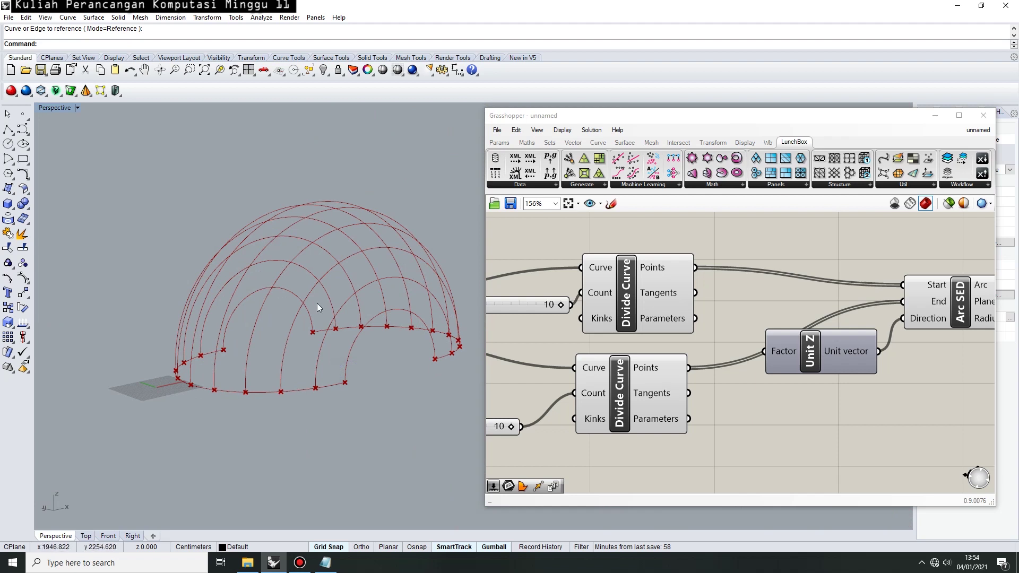
# Add a Loft component after Arc SED and feed its Curves input with the Arc output
pyautogui.moveTo(902, 364); pyautogui.dragTo(550, 364, button='right')
pyautogui.moveTo(608, 309); pyautogui.dragTo(648, 285)
pyautogui.click(761, 295)
pyautogui.doubleClick(762, 295)
pyautogui.write('loft')
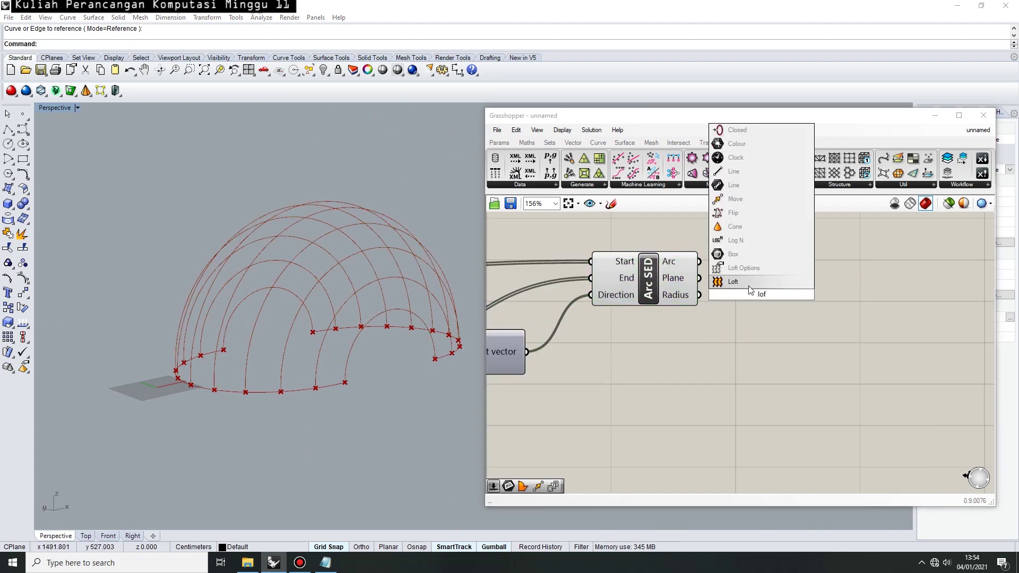
pyautogui.press('Return')
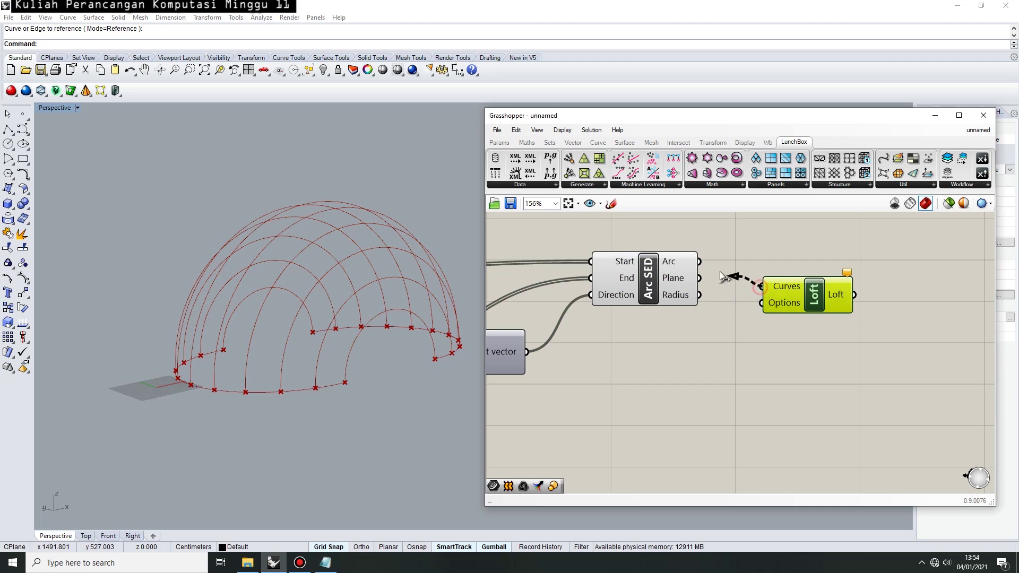
pyautogui.moveTo(721, 271); pyautogui.dragTo(706, 266)
pyautogui.moveTo(371, 390); pyautogui.dragTo(365, 287, button='right')
pyautogui.click(836, 354)
# Add the LunchBox Triangle Panels B component and connect the Loft output to its Surface input
pyautogui.moveTo(818, 358); pyautogui.dragTo(655, 364, button='right')
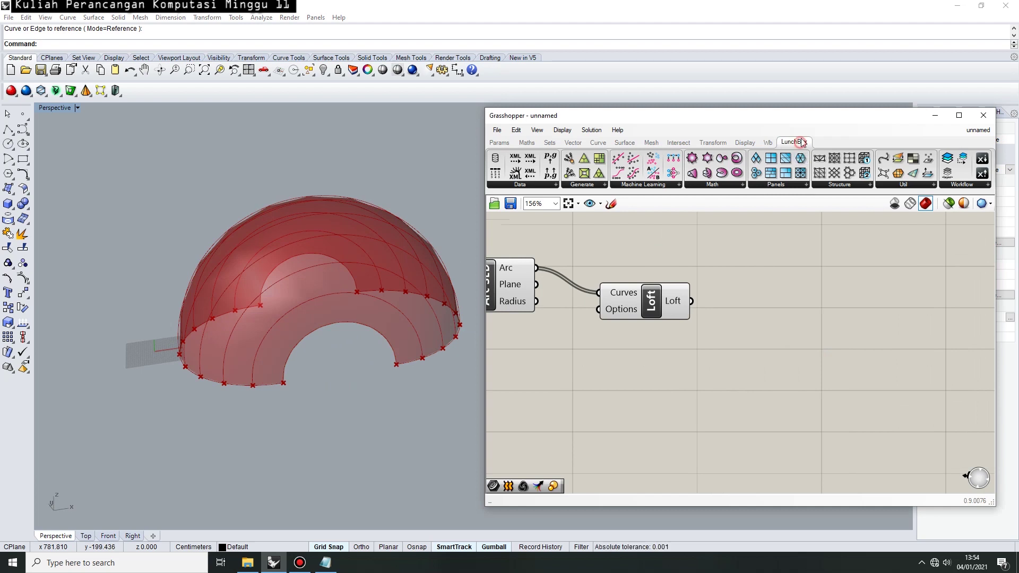
pyautogui.click(807, 185)
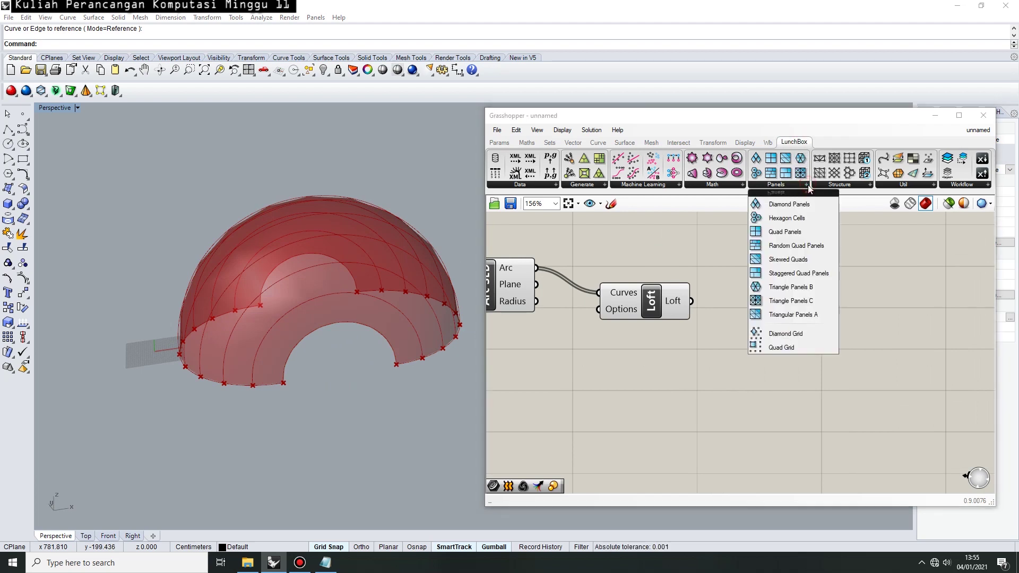
pyautogui.click(798, 287)
pyautogui.click(789, 313)
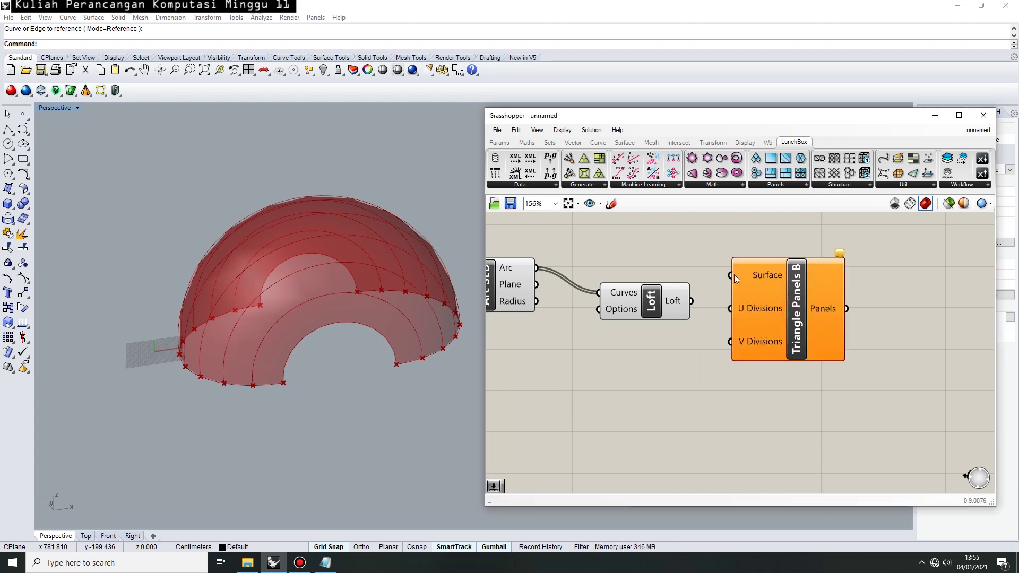
pyautogui.moveTo(701, 292); pyautogui.dragTo(689, 297)
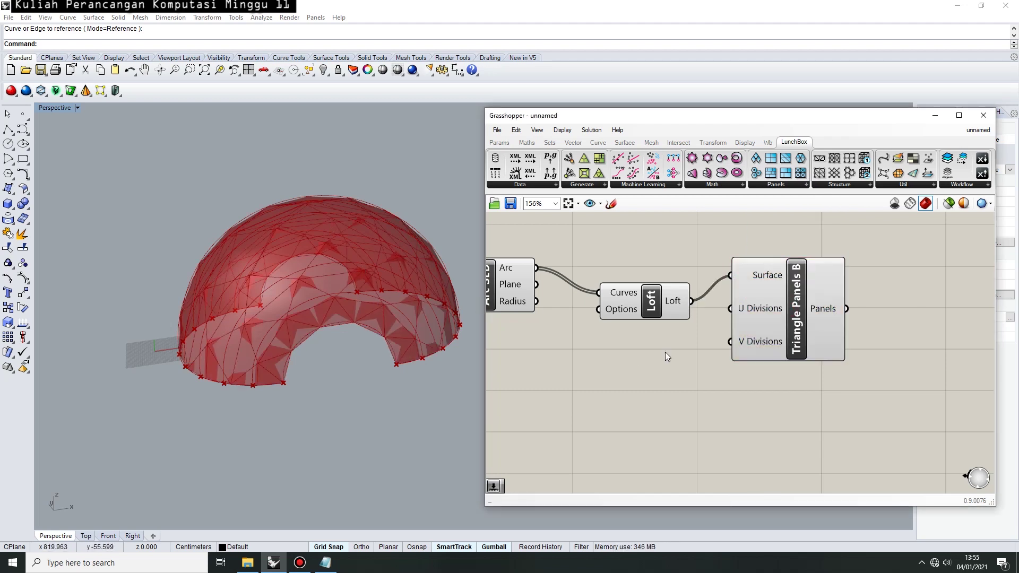
# Turn off the preview of the Loft and Arc SED components
pyautogui.moveTo(633, 353); pyautogui.dragTo(780, 346, button='right')
pyautogui.click(799, 296)
pyautogui.middleClick(801, 298)
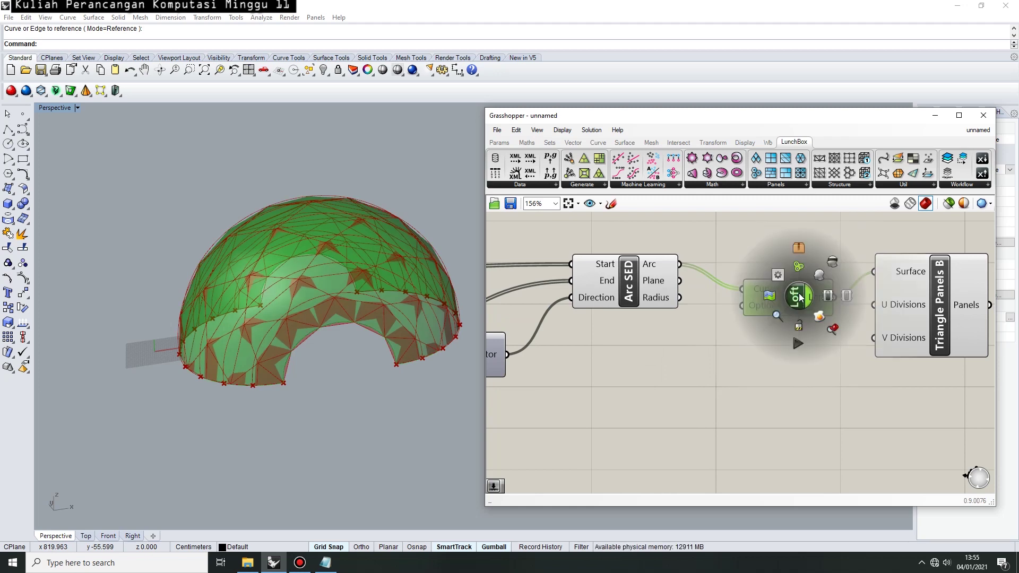
pyautogui.click(832, 264)
pyautogui.moveTo(663, 346); pyautogui.dragTo(766, 344, button='right')
pyautogui.click(743, 276)
pyautogui.middleClick(742, 276)
pyautogui.click(764, 255)
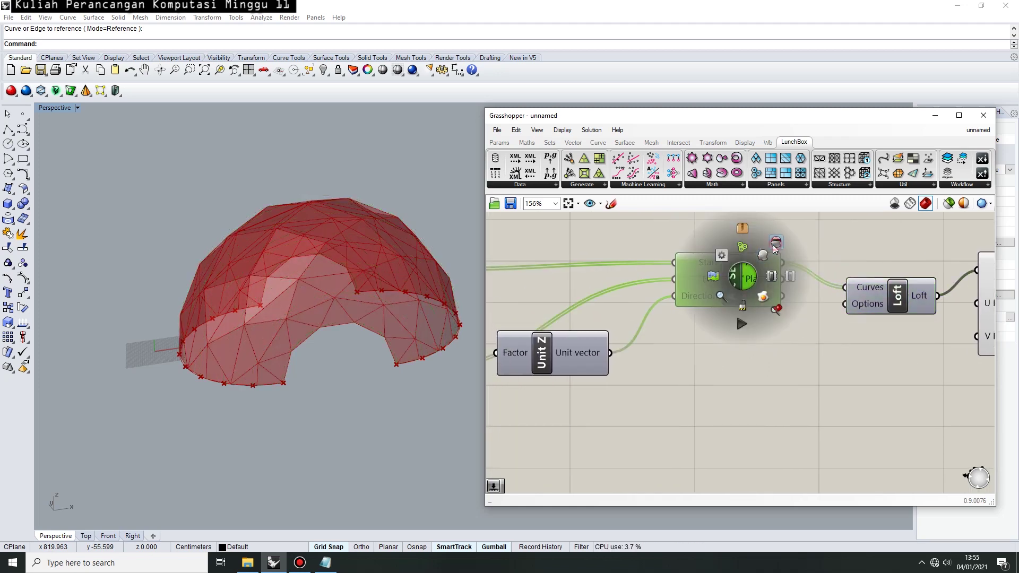
# Turn off the preview of both Divide Curve components
pyautogui.scroll(-3, 724, 346)
pyautogui.scroll(2, 552, 337)
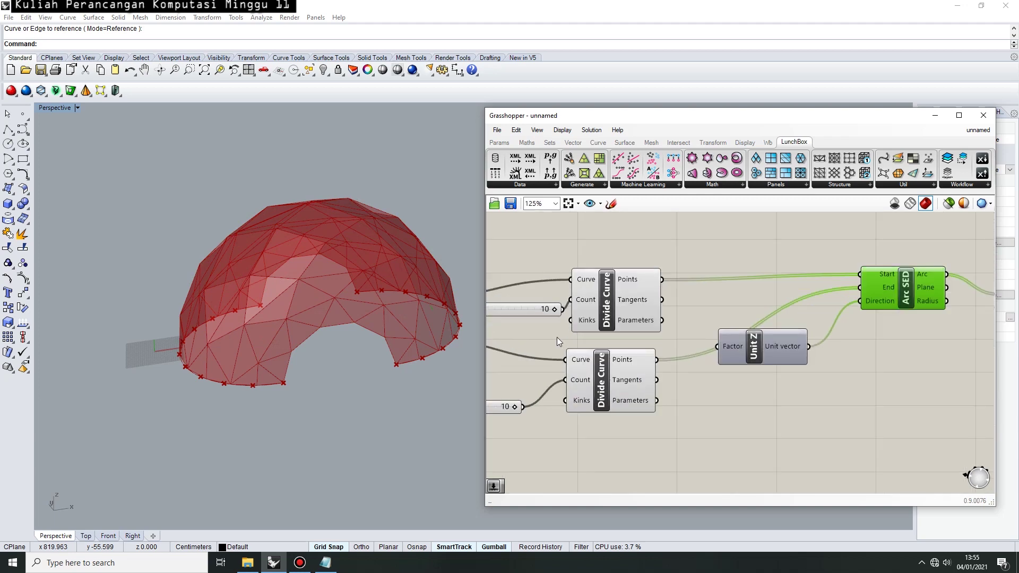
pyautogui.scroll(1, 552, 339)
pyautogui.click(598, 312)
pyautogui.middleClick(598, 312)
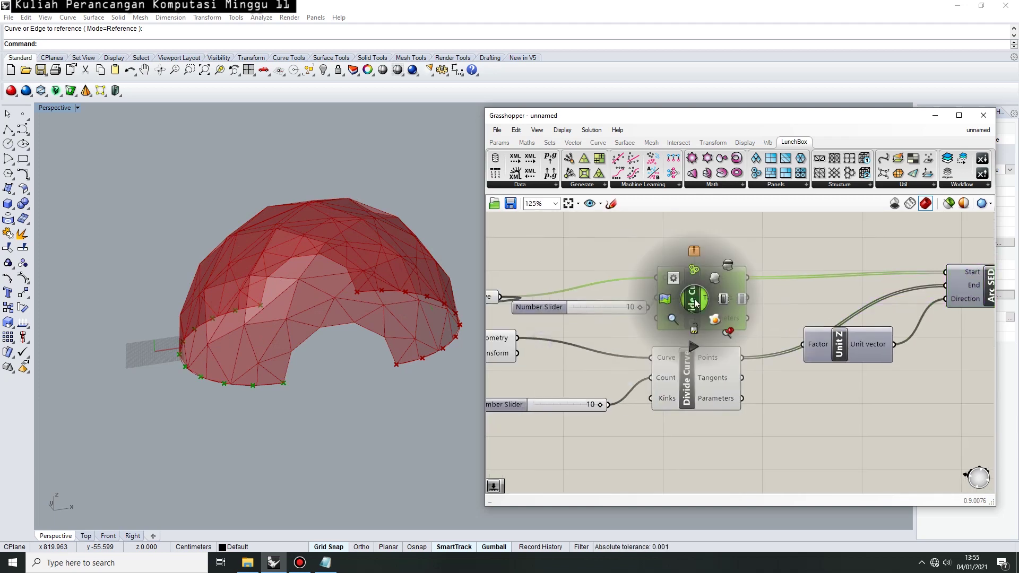
pyautogui.click(727, 273)
pyautogui.click(706, 384)
pyautogui.middleClick(706, 385)
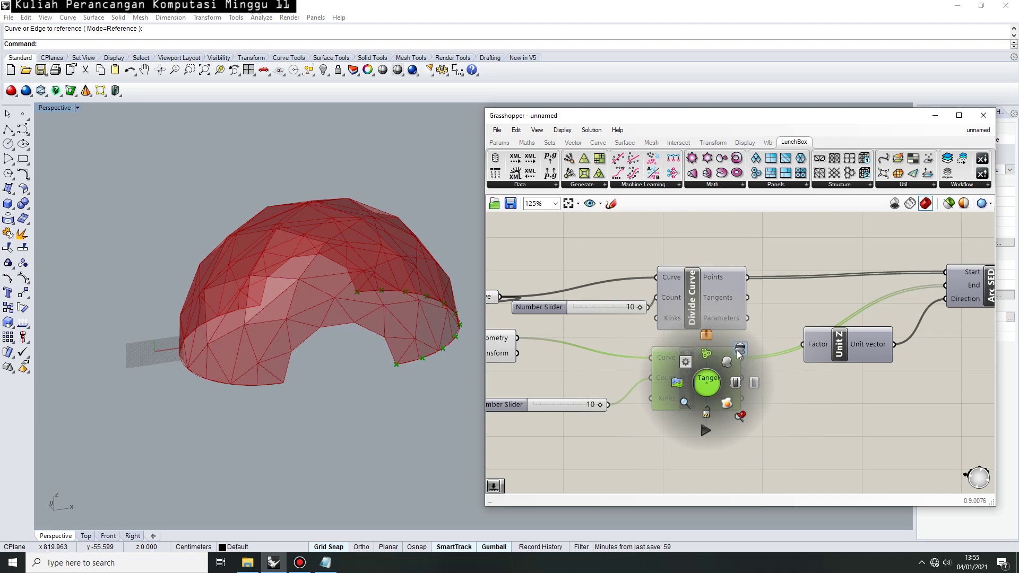
pyautogui.click(739, 352)
pyautogui.scroll(-1, 792, 381)
pyautogui.moveTo(367, 365); pyautogui.dragTo(365, 337, button='right')
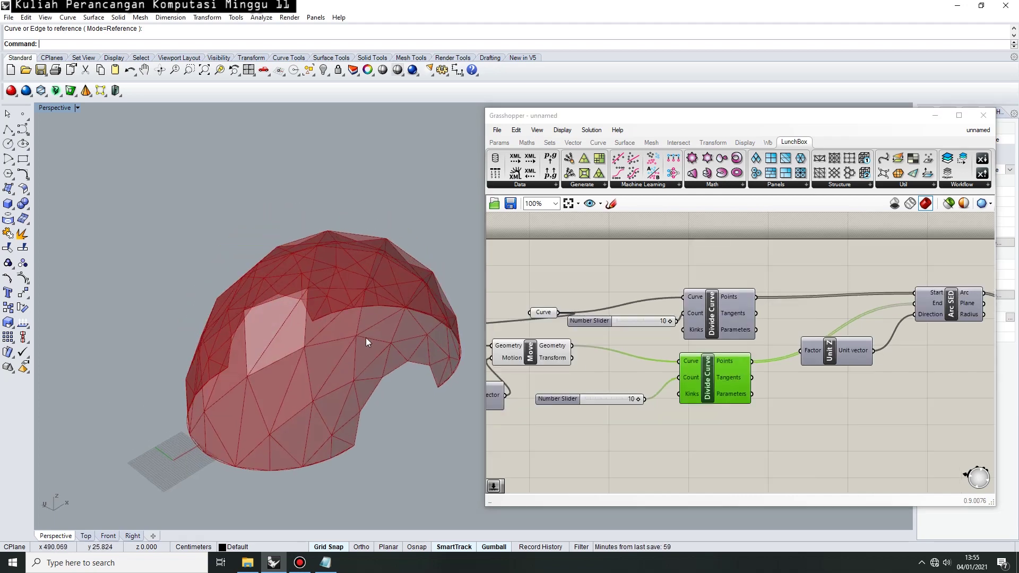
# Feed Triangle Panels B's U Divisions from a new slider set to 10 and V Divisions from one set to 5
pyautogui.moveTo(846, 386); pyautogui.dragTo(652, 390, button='right')
pyautogui.scroll(2, 921, 329)
pyautogui.moveTo(883, 366); pyautogui.dragTo(737, 357, button='right')
pyautogui.doubleClick(737, 358)
pyautogui.write('Number Slider')
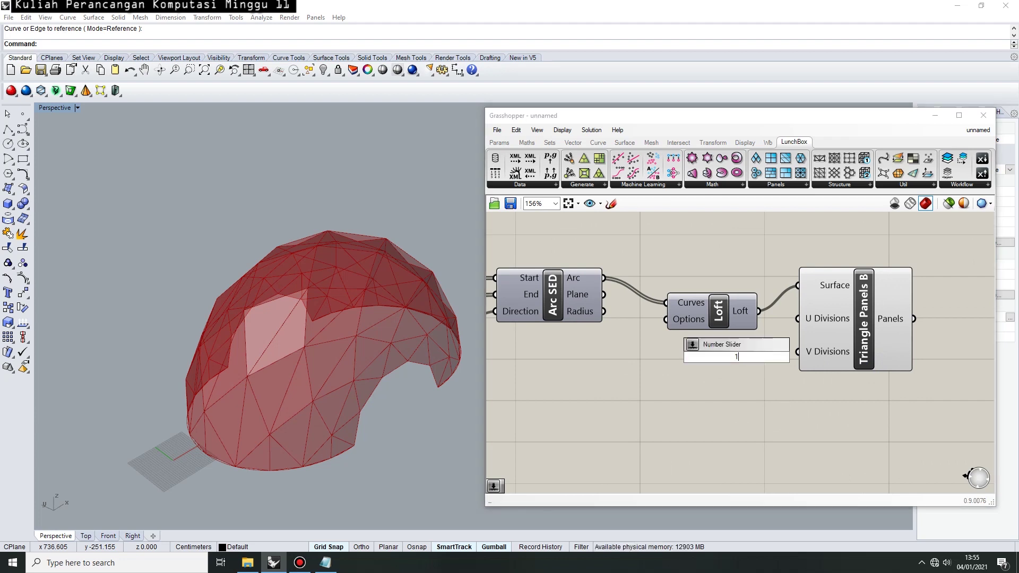
pyautogui.press('Return')
pyautogui.doubleClick(731, 403)
pyautogui.write('5')
pyautogui.press('Return')
pyautogui.moveTo(870, 339); pyautogui.dragTo(822, 356)
pyautogui.moveTo(818, 399); pyautogui.dragTo(947, 350)
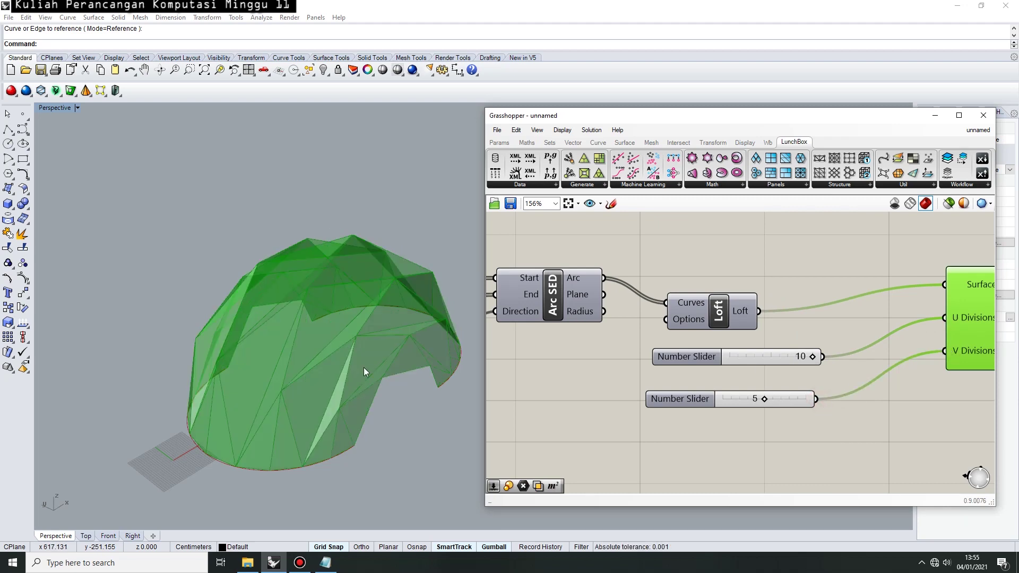
# Replace the U Divisions slider with a new number slider set to 20
pyautogui.moveTo(368, 346); pyautogui.dragTo(338, 247, button='right')
pyautogui.click(760, 364)
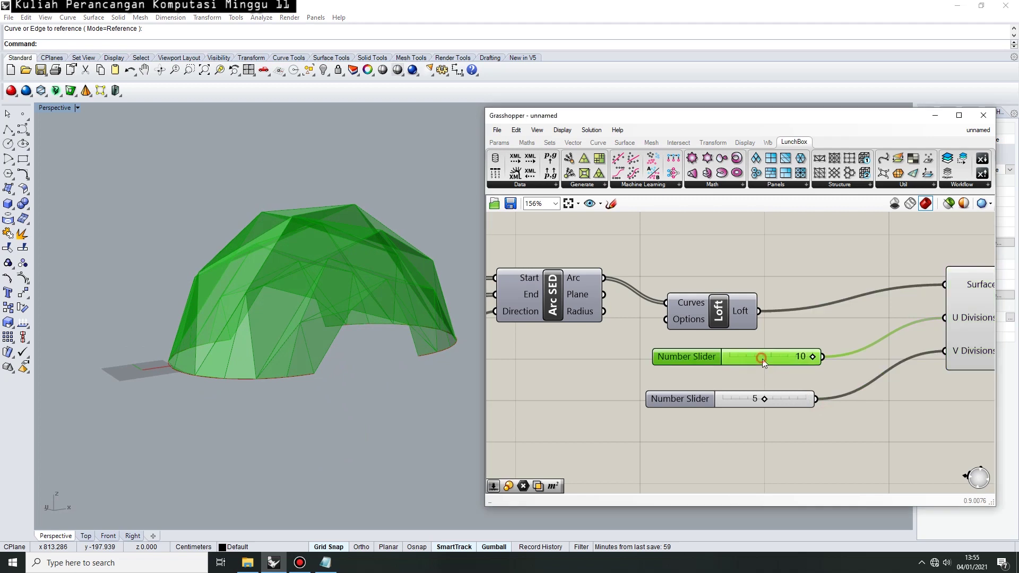
pyautogui.press('Delete')
pyautogui.doubleClick(752, 362)
pyautogui.write('20')
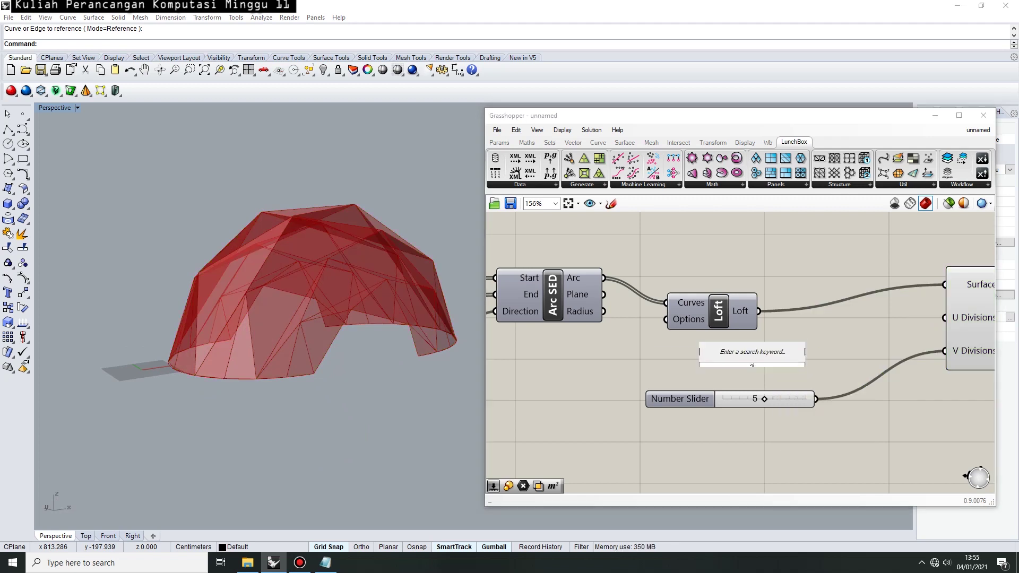
pyautogui.press('Return')
pyautogui.moveTo(908, 333); pyautogui.dragTo(824, 365)
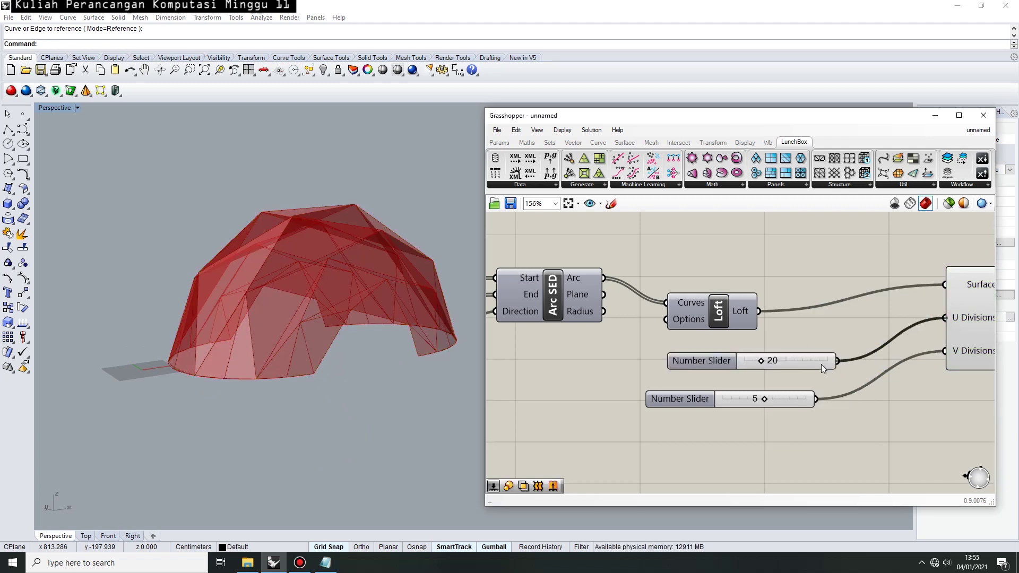
# Replace the V Divisions slider with a new number slider set to 10
pyautogui.moveTo(345, 320); pyautogui.dragTo(365, 339, button='right')
pyautogui.click(695, 402)
pyautogui.press('Delete')
pyautogui.doubleClick(709, 394)
pyautogui.write('1')
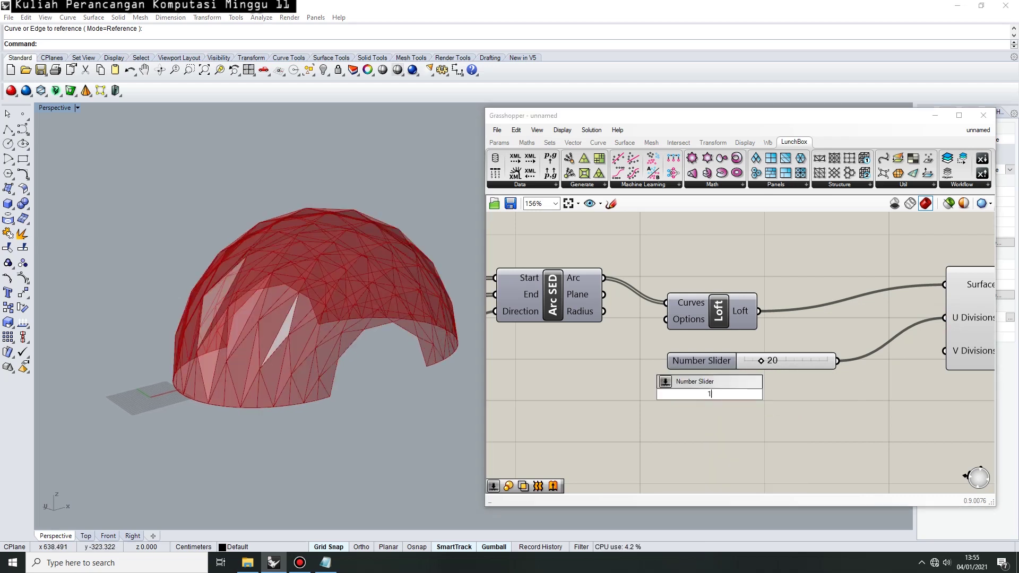
pyautogui.write('0')
pyautogui.press('Return')
pyautogui.moveTo(889, 366); pyautogui.dragTo(785, 396)
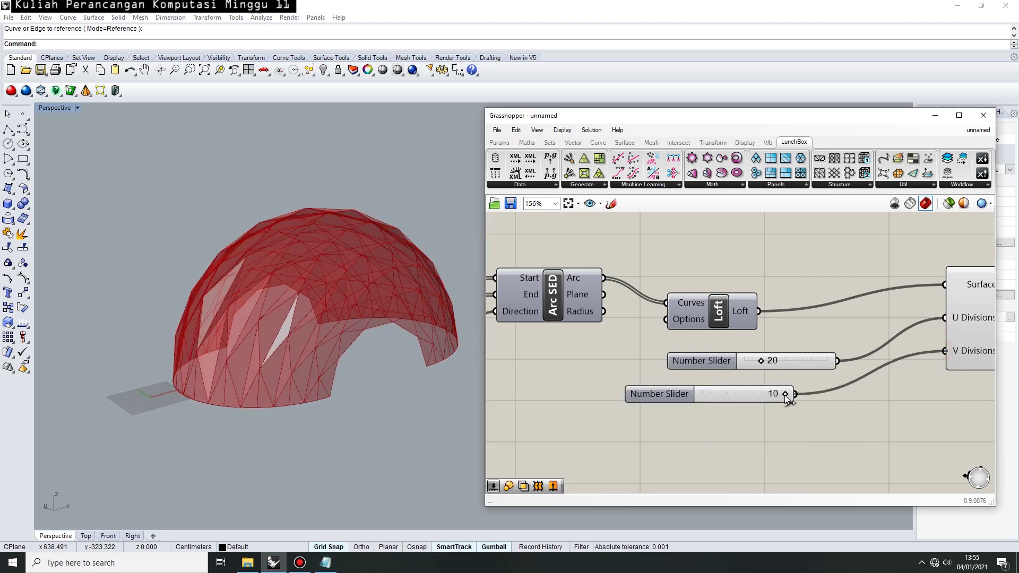
# Set the U Divisions slider to 10 and check the panelled dome from another angle
pyautogui.moveTo(301, 325); pyautogui.dragTo(374, 289, button='right')
pyautogui.moveTo(773, 411); pyautogui.dragTo(690, 410, button='right')
pyautogui.moveTo(699, 391)
pyautogui.mouseDown()
pyautogui.moveTo(672, 394)
pyautogui.moveTo(718, 392)
pyautogui.mouseUp()
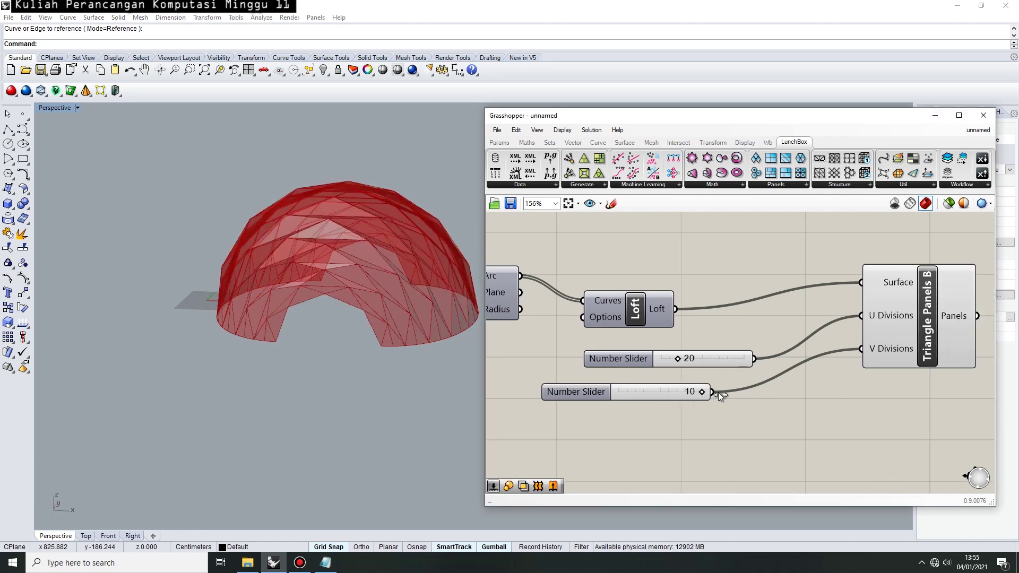
pyautogui.moveTo(679, 359); pyautogui.dragTo(671, 361)
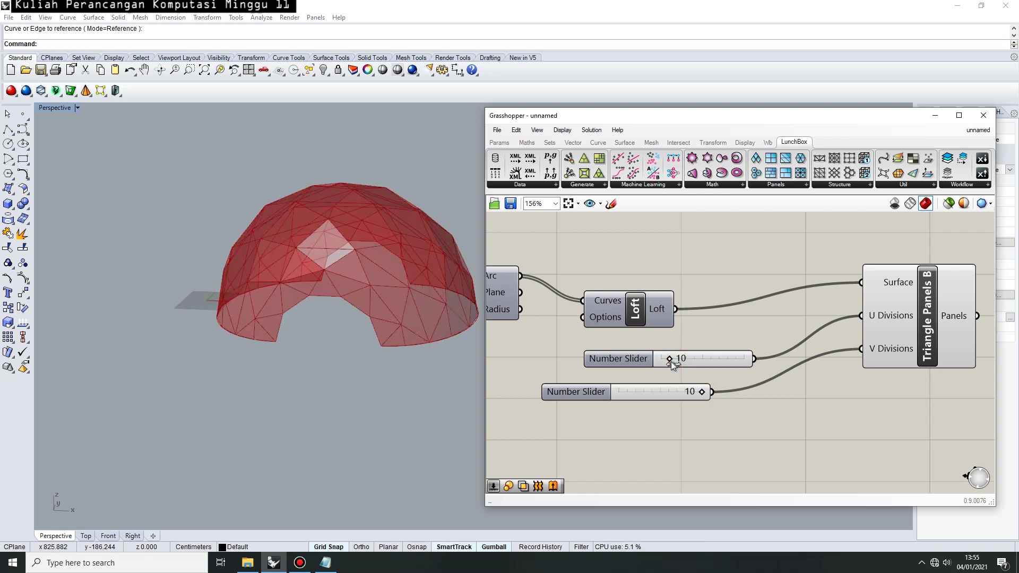
pyautogui.moveTo(340, 351); pyautogui.dragTo(343, 375, button='right')
pyautogui.moveTo(308, 300); pyautogui.dragTo(374, 399, button='right')
# Add an Area component beyond Triangle Panels B, leaving room between the two
pyautogui.moveTo(869, 387); pyautogui.dragTo(741, 380, button='right')
pyautogui.click(793, 302)
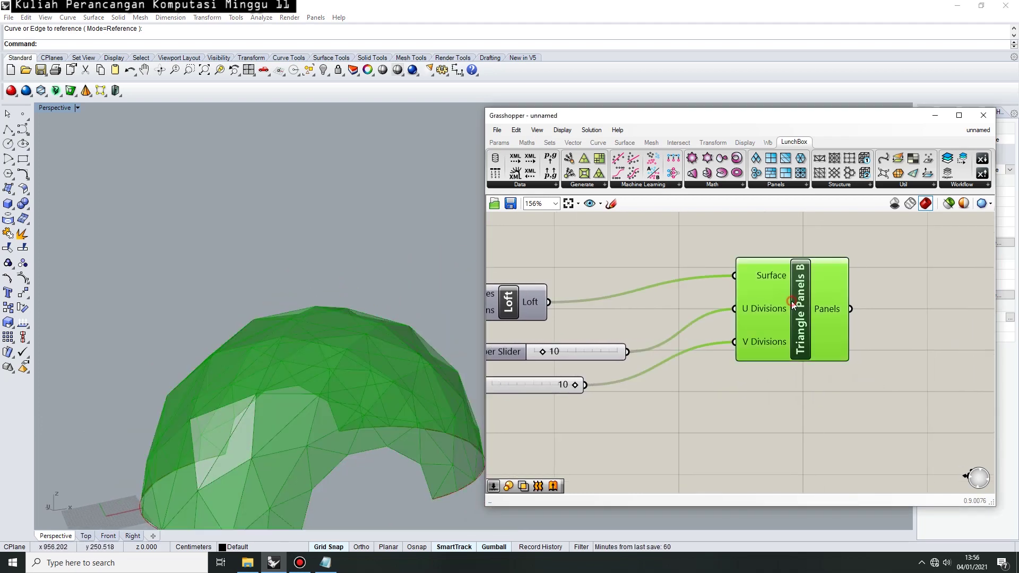
pyautogui.click(830, 381)
pyautogui.moveTo(861, 360); pyautogui.dragTo(702, 364, button='right')
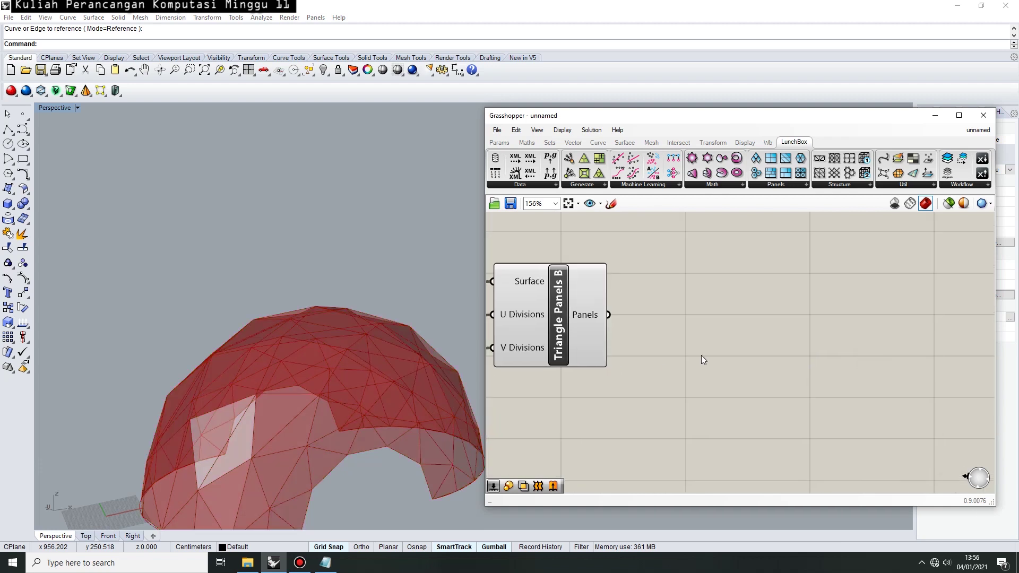
pyautogui.doubleClick(690, 339)
pyautogui.write('area')
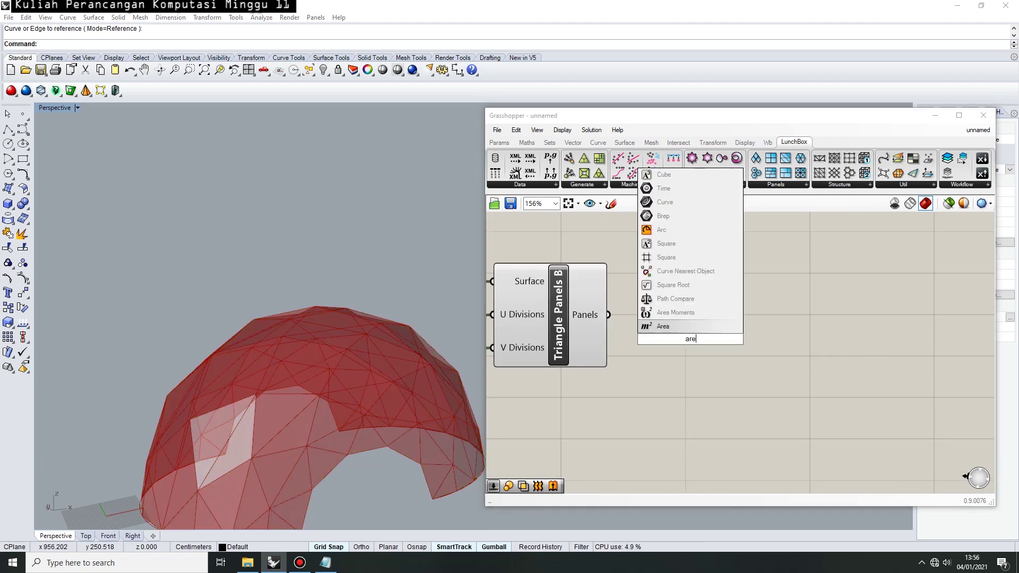
pyautogui.press('Return')
pyautogui.moveTo(674, 332); pyautogui.dragTo(759, 333)
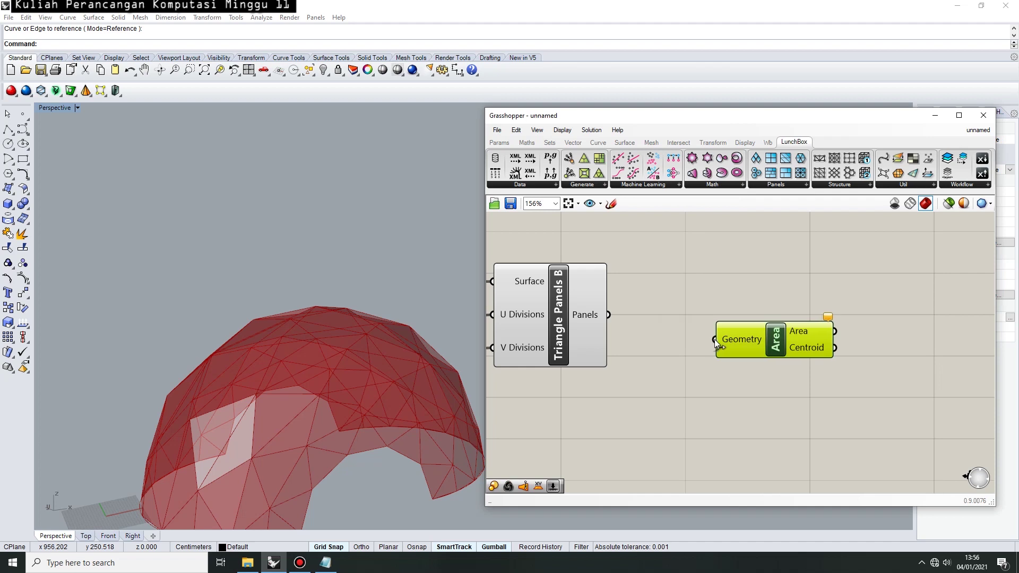
# Insert a Surface parameter fed by the Panels output and connect it to Area's Geometry input
pyautogui.doubleClick(668, 287)
pyautogui.write('surface')
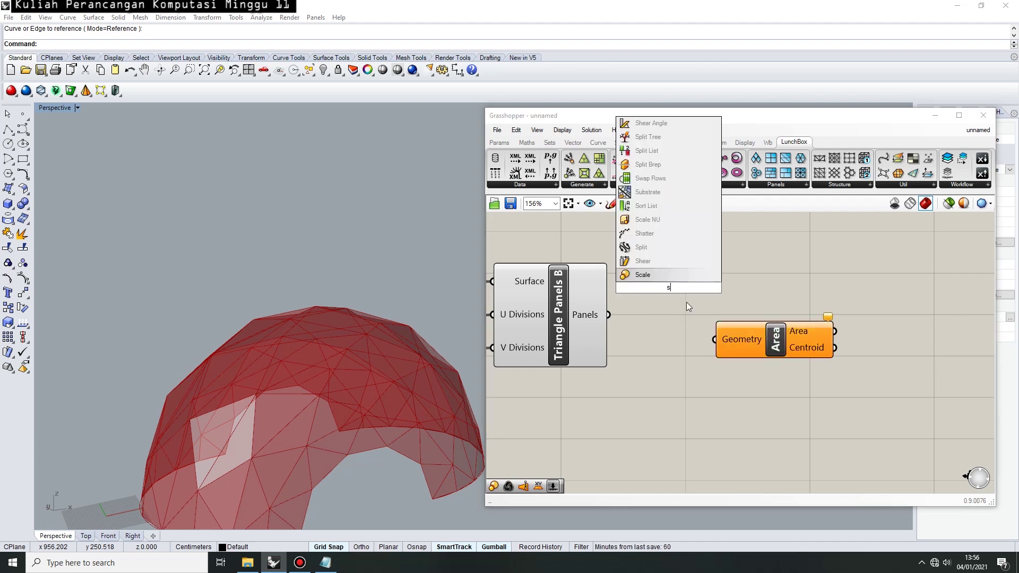
pyautogui.press('Return')
pyautogui.moveTo(608, 315); pyautogui.dragTo(647, 287)
pyautogui.moveTo(715, 338); pyautogui.dragTo(691, 288)
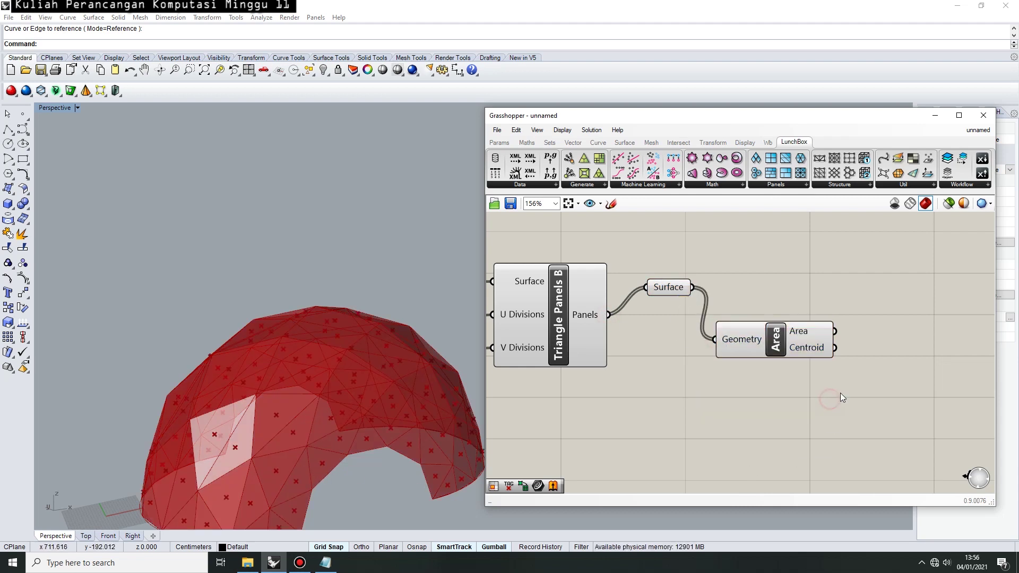
# Add a Surface Closest Point component, feeding its Surface from the Surface parameter and its Point from Area's Centroid
pyautogui.moveTo(840, 393); pyautogui.dragTo(705, 382, button='right')
pyautogui.doubleClick(773, 351)
pyautogui.write('surface closest')
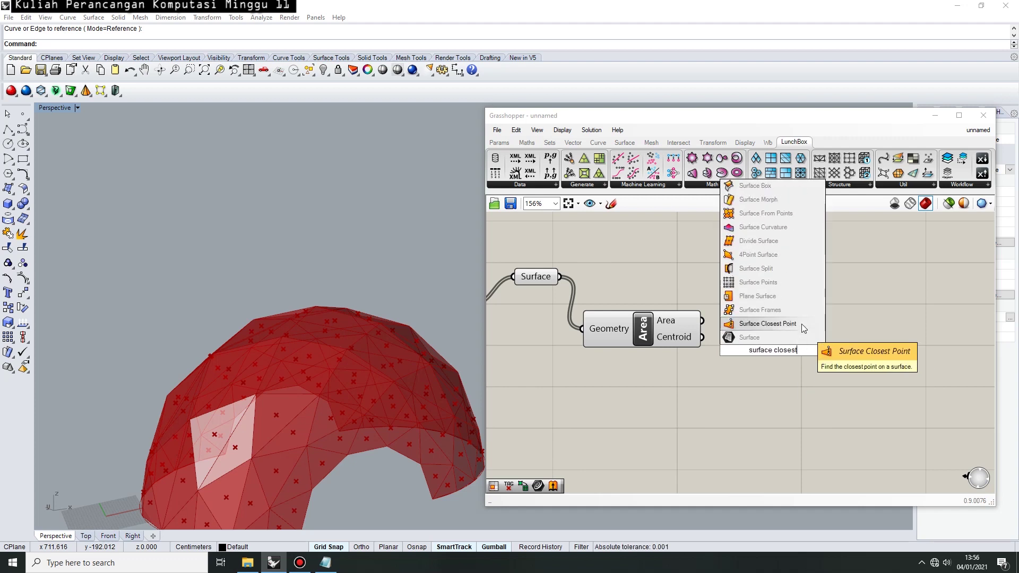
pyautogui.click(801, 323)
pyautogui.moveTo(677, 330); pyautogui.dragTo(612, 353)
pyautogui.moveTo(562, 278); pyautogui.dragTo(716, 380)
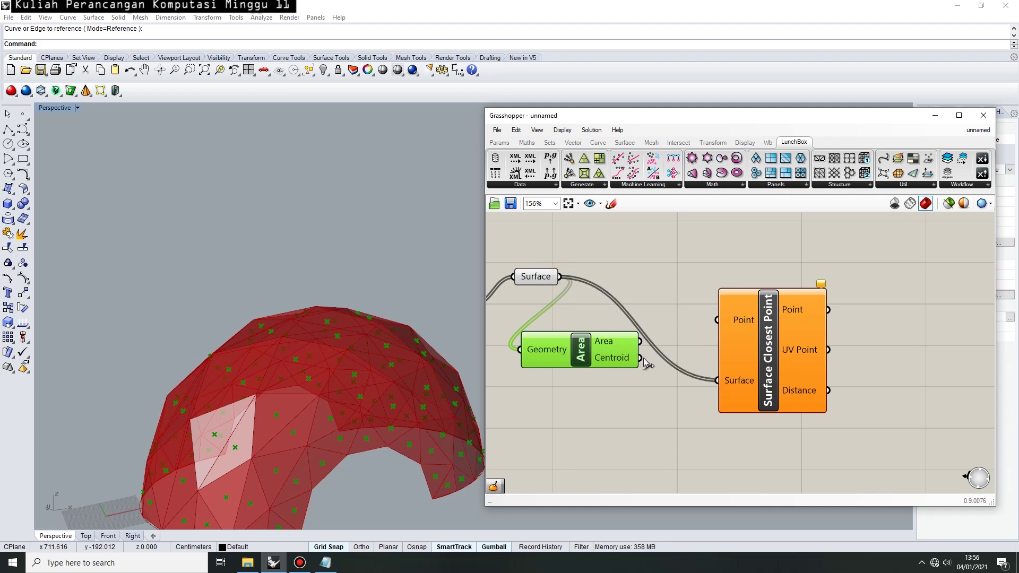
pyautogui.moveTo(641, 361); pyautogui.dragTo(744, 348)
pyautogui.click(745, 350)
# Add an Evaluate Surface component beyond Surface Closest Point, leaving room between the two
pyautogui.moveTo(821, 351); pyautogui.dragTo(733, 365, button='right')
pyautogui.doubleClick(841, 345)
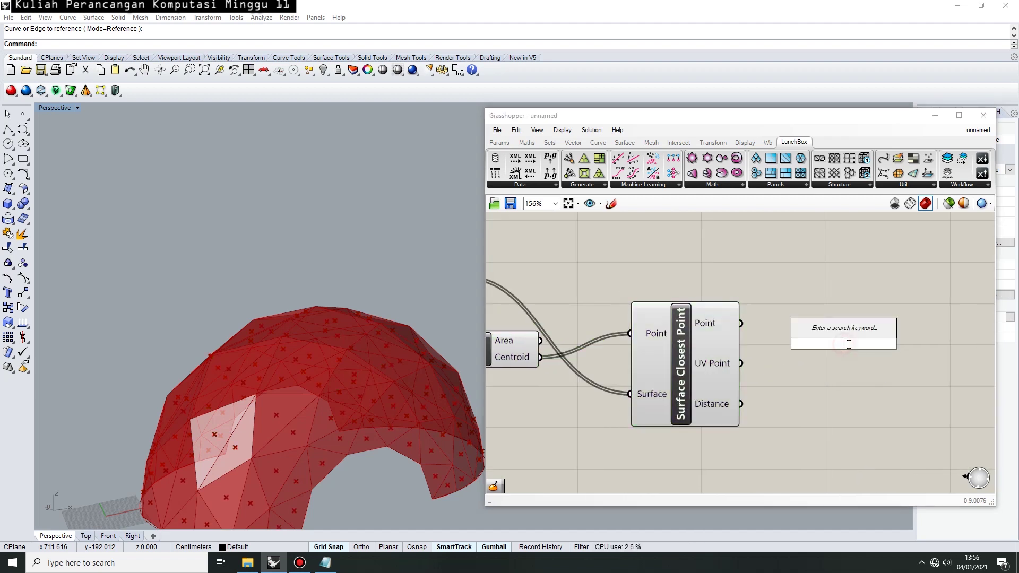
pyautogui.write('evaluate')
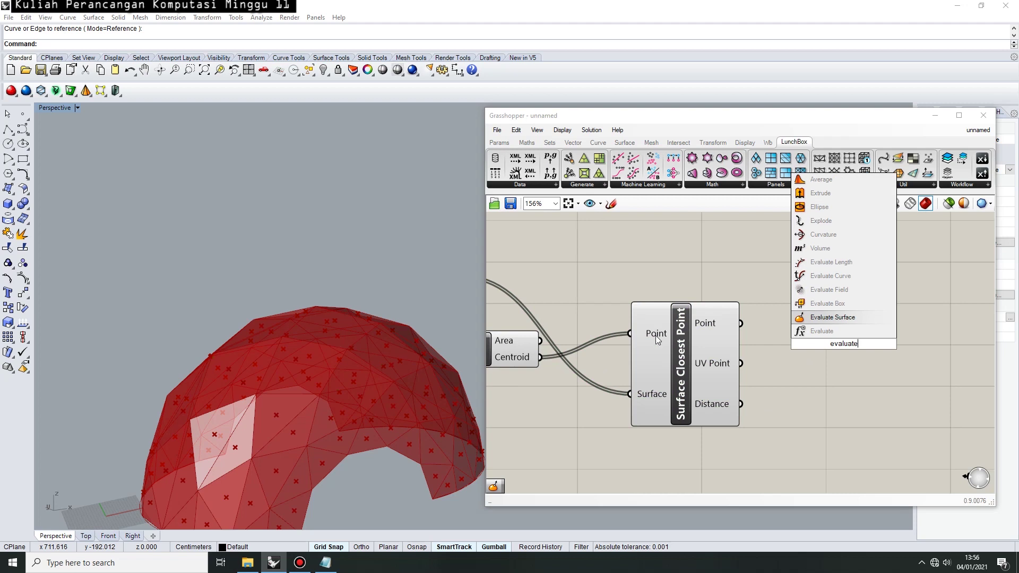
pyautogui.click(852, 319)
pyautogui.moveTo(694, 349); pyautogui.dragTo(670, 325)
pyautogui.moveTo(763, 366); pyautogui.dragTo(735, 363, button='right')
pyautogui.moveTo(796, 342); pyautogui.dragTo(820, 334)
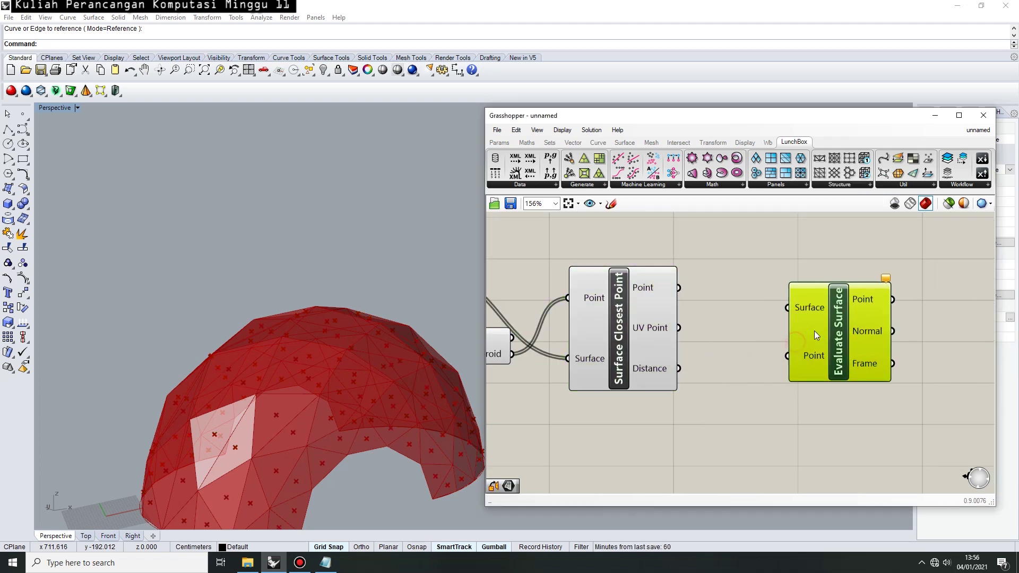
# Connect Surface Closest Point's UV Point to Evaluate Surface's Point, and lower Surface Closest Point and Area to untangle the wires
pyautogui.moveTo(666, 330); pyautogui.dragTo(691, 380, button='right')
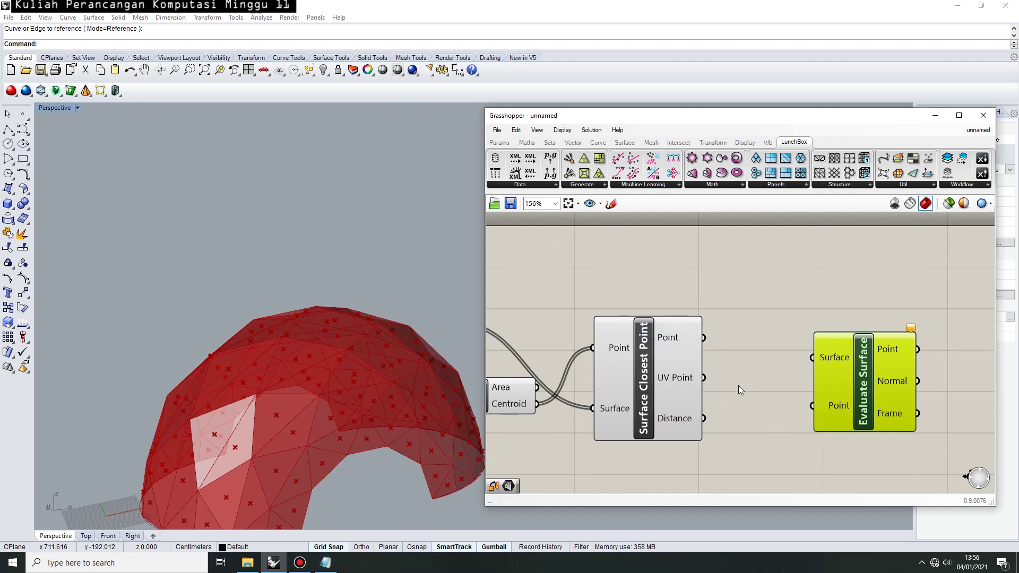
pyautogui.moveTo(703, 377); pyautogui.dragTo(812, 405)
pyautogui.scroll(-3, 610, 372)
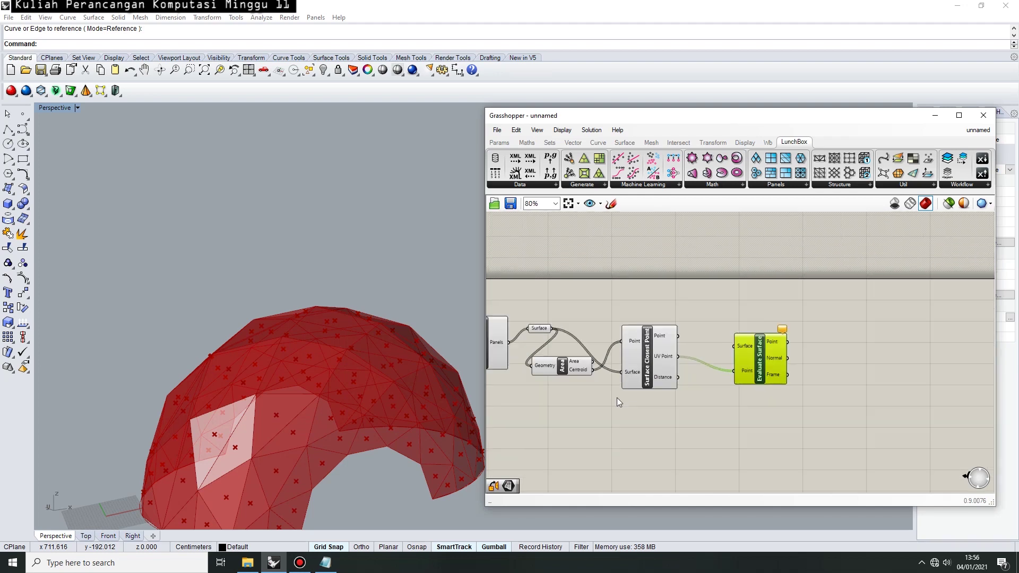
pyautogui.moveTo(623, 388); pyautogui.dragTo(750, 381, button='right')
pyautogui.moveTo(749, 380); pyautogui.dragTo(760, 430)
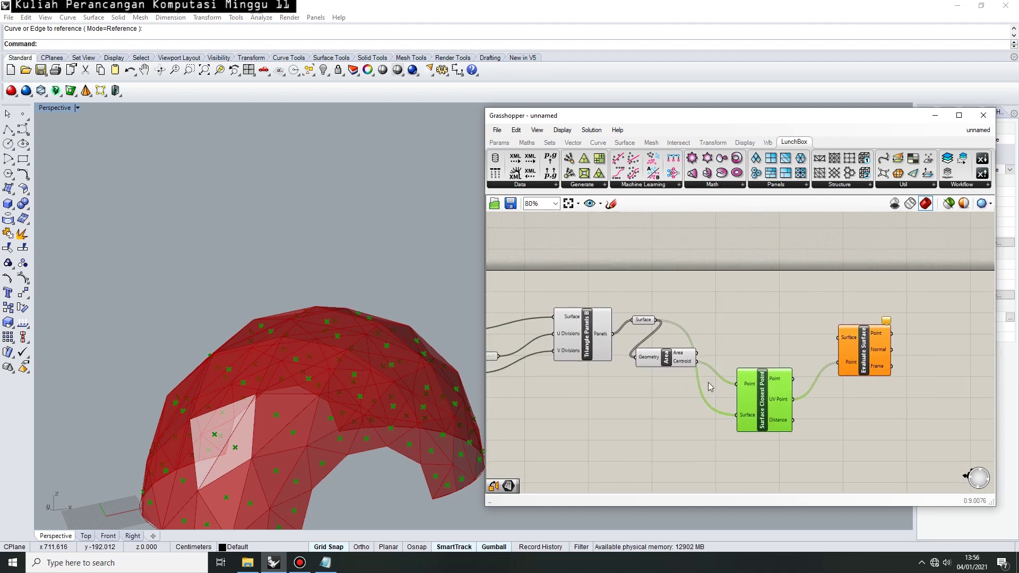
pyautogui.click(673, 366)
pyautogui.moveTo(673, 367); pyautogui.dragTo(669, 374)
# Connect the panels' Surface parameter to Evaluate Surface's Surface input
pyautogui.moveTo(797, 343); pyautogui.dragTo(758, 336, button='right')
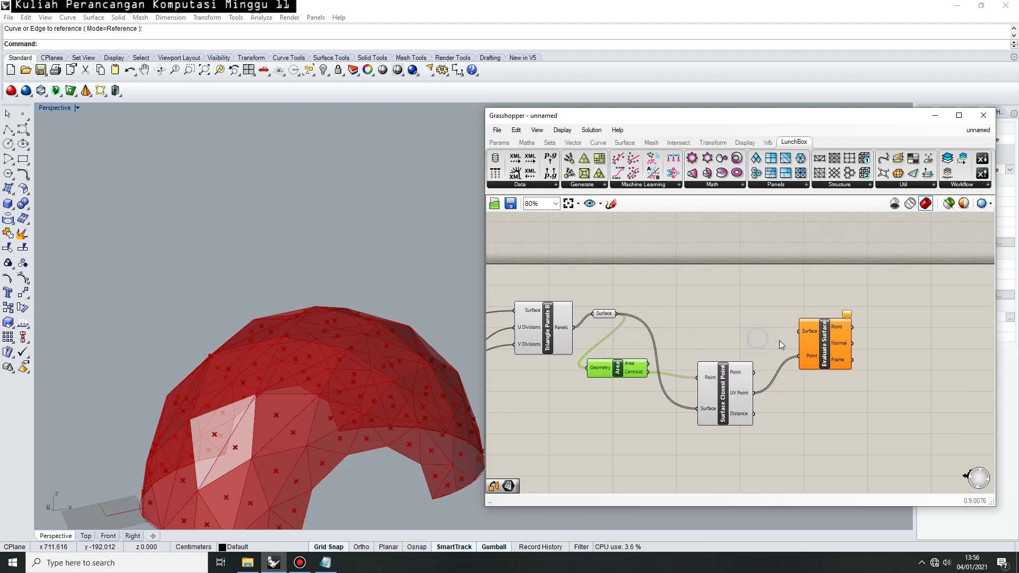
pyautogui.scroll(1, 779, 339)
pyautogui.moveTo(649, 328); pyautogui.dragTo(671, 329, button='right')
pyautogui.moveTo(596, 310); pyautogui.dragTo(824, 329)
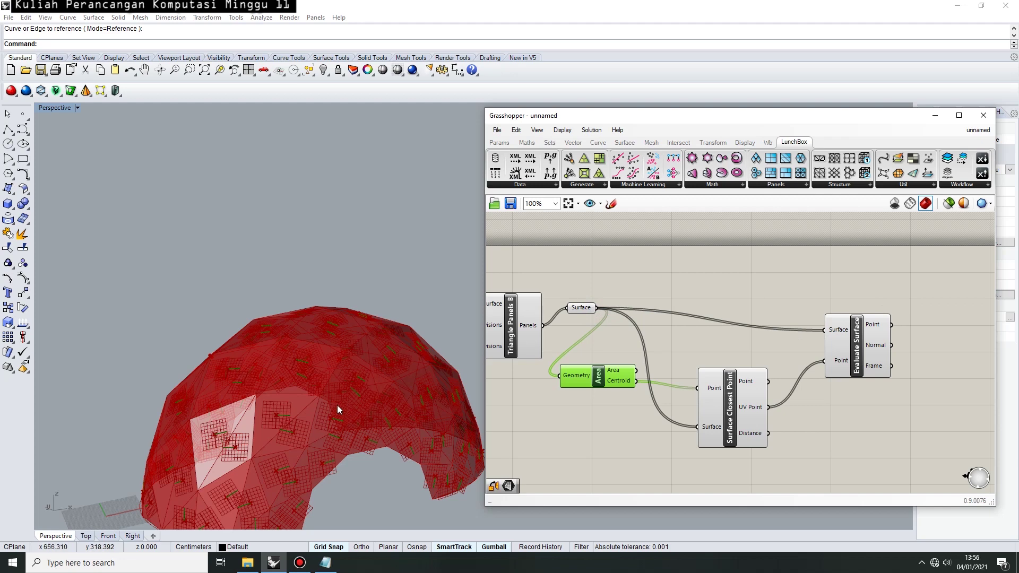
# Examine the frames on the dome's panels from several angles and look over the whole definition
pyautogui.moveTo(282, 435); pyautogui.dragTo(253, 416, button='right')
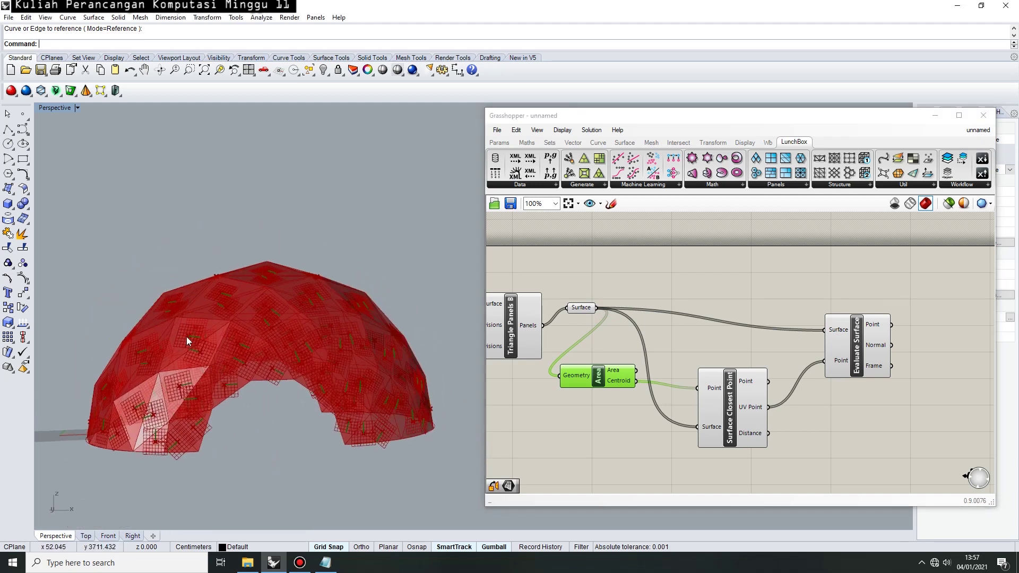
pyautogui.moveTo(856, 426); pyautogui.dragTo(681, 378, button='right')
pyautogui.click(680, 377)
pyautogui.click(800, 347)
pyautogui.click(865, 402)
pyautogui.scroll(-3, 875, 386)
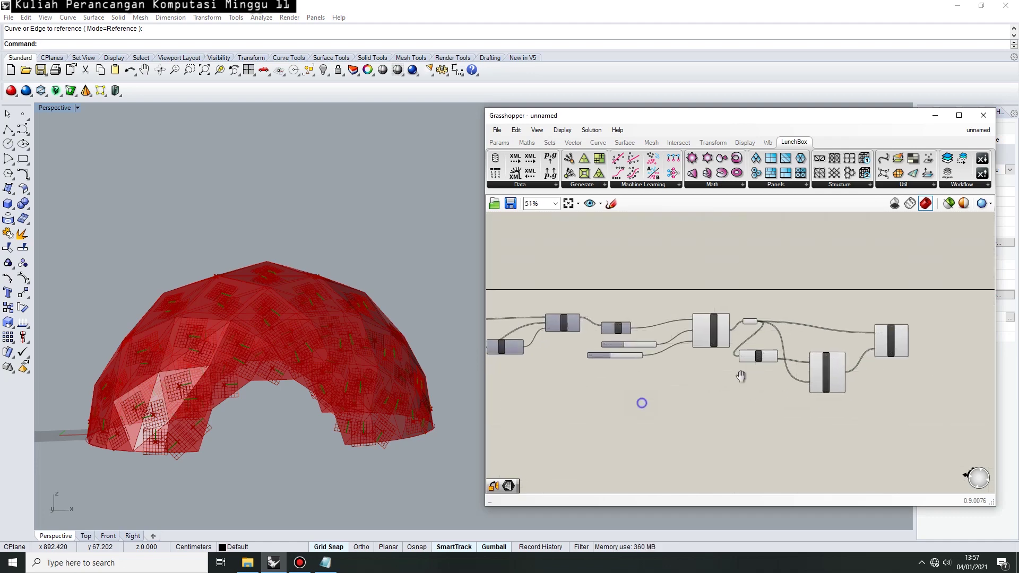
pyautogui.scroll(-5, 367, 400)
pyautogui.moveTo(332, 363); pyautogui.dragTo(293, 365, button='right')
pyautogui.scroll(6, 297, 372)
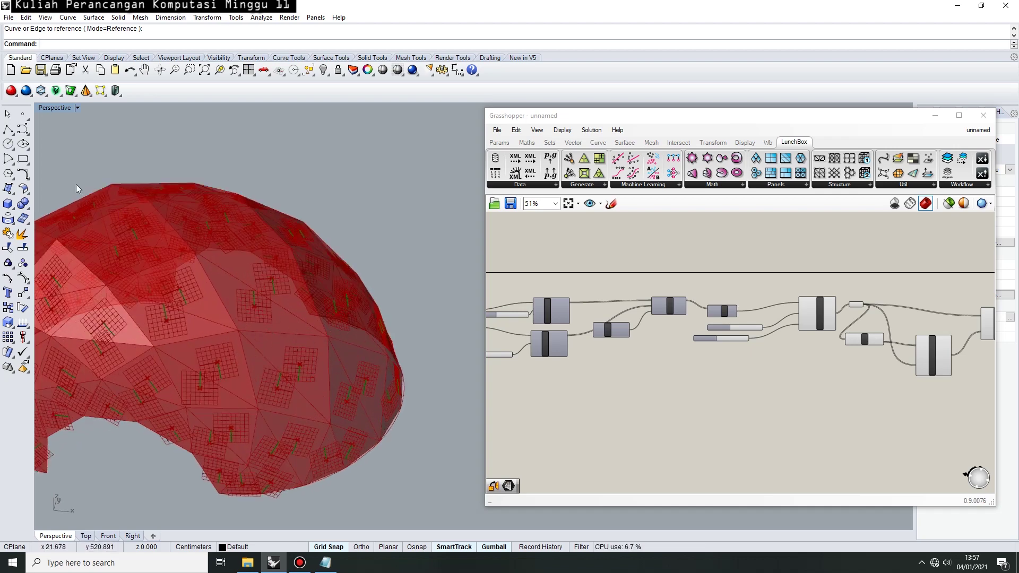
# Draw a large rectangle on the ground plane beside the dome, several times wider than it
pyautogui.click(23, 158)
pyautogui.scroll(-8, 364, 283)
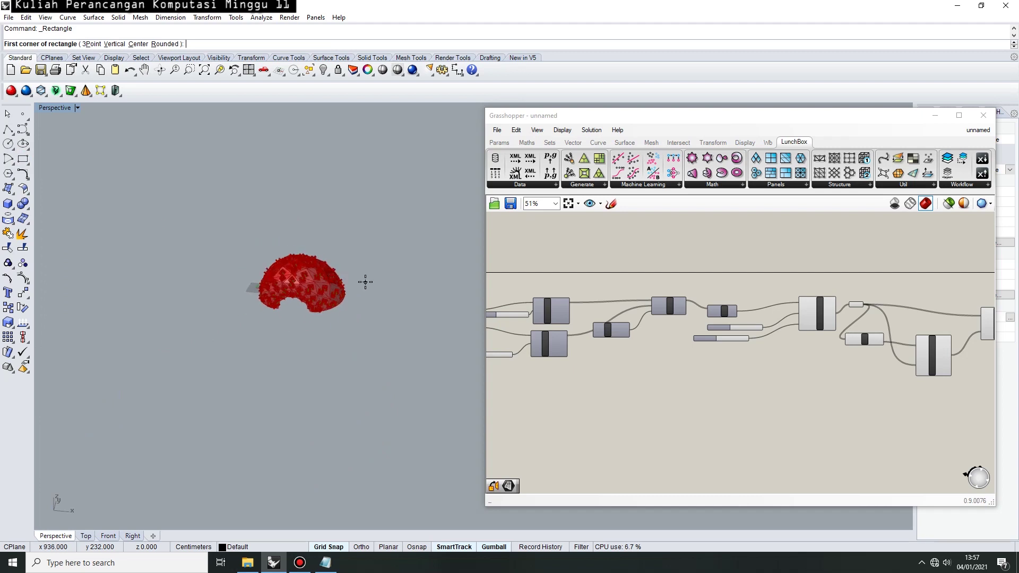
pyautogui.click(241, 370)
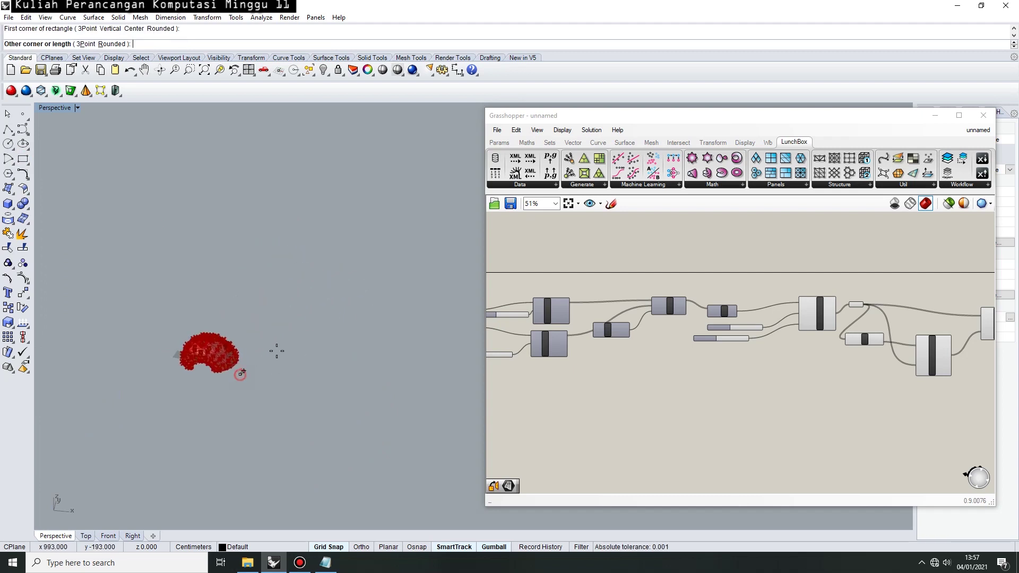
pyautogui.scroll(-3, 318, 325)
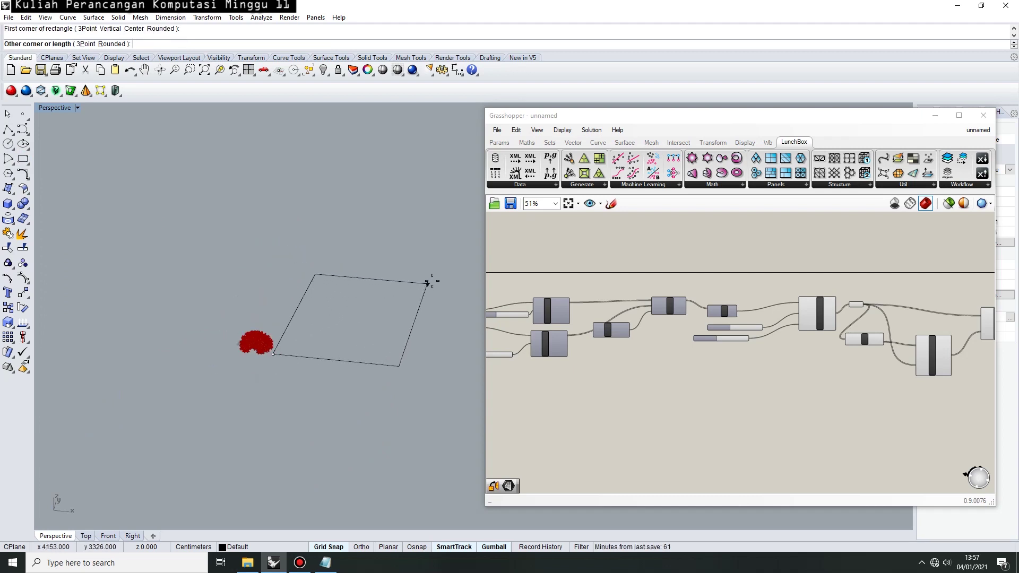
pyautogui.click(462, 268)
pyautogui.scroll(10, 271, 350)
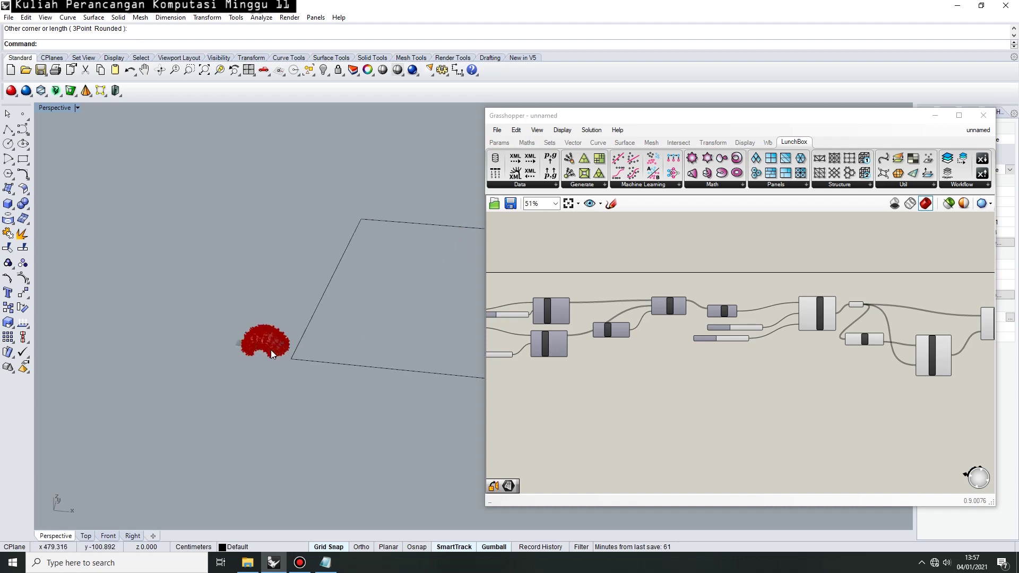
pyautogui.scroll(-6, 303, 321)
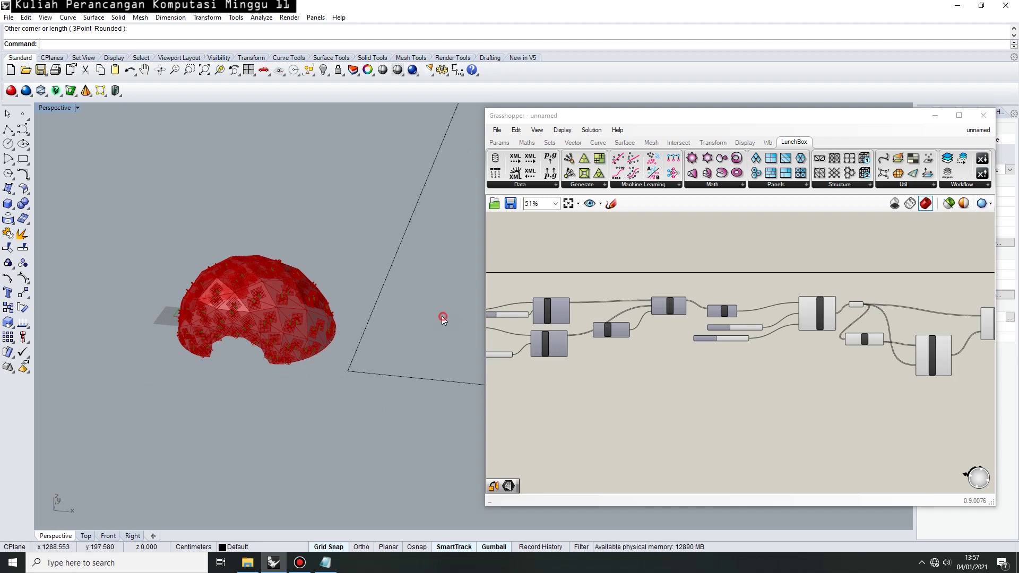
# Add a Curve parameter and a Surface parameter next to each other below the Unit X component
pyautogui.moveTo(698, 398); pyautogui.dragTo(602, 371, button='right')
pyautogui.scroll(5, 603, 371)
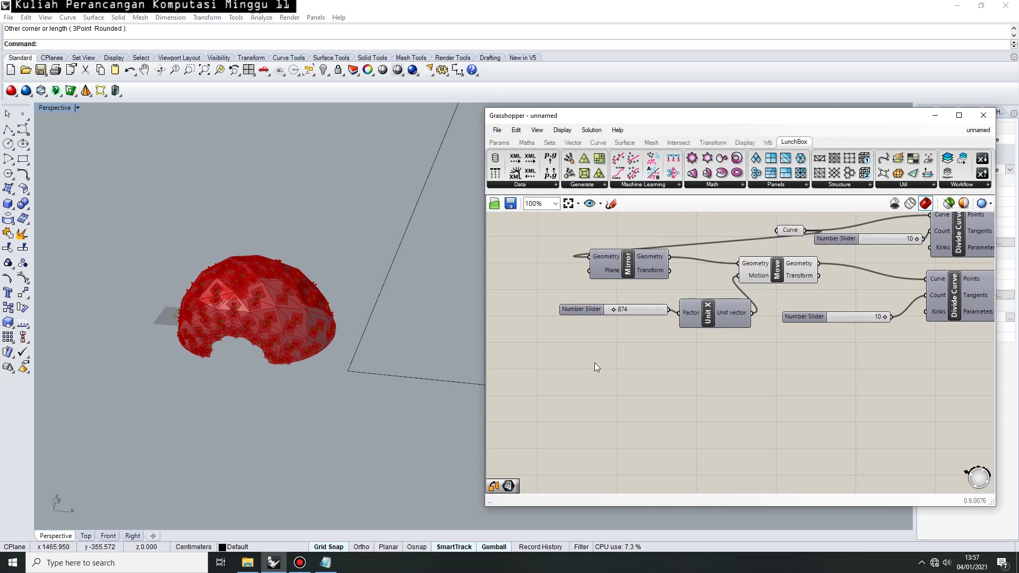
pyautogui.doubleClick(617, 371)
pyautogui.write('curve')
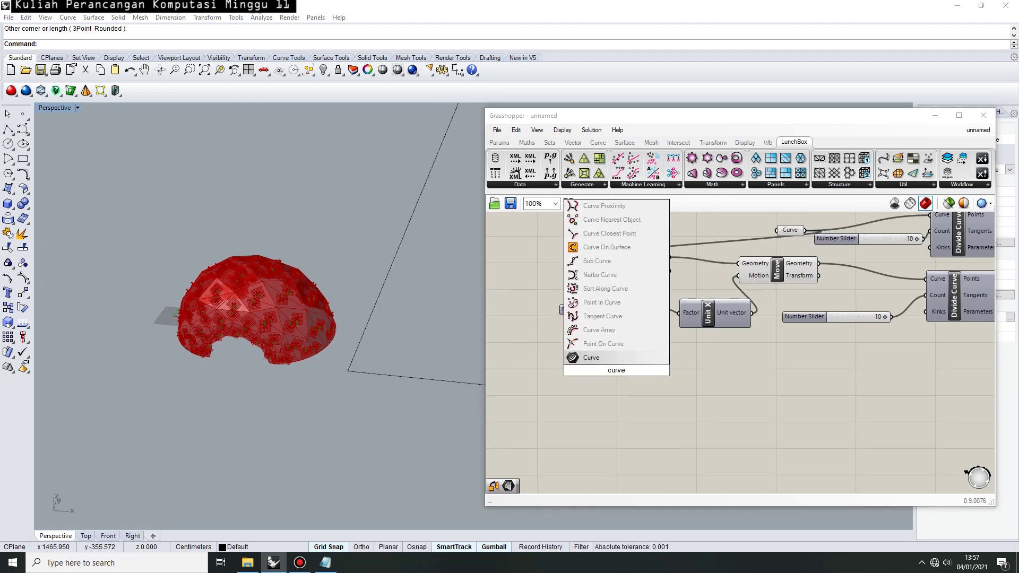
pyautogui.press('Return')
pyautogui.doubleClick(679, 377)
pyautogui.write('surface')
pyautogui.press('Return')
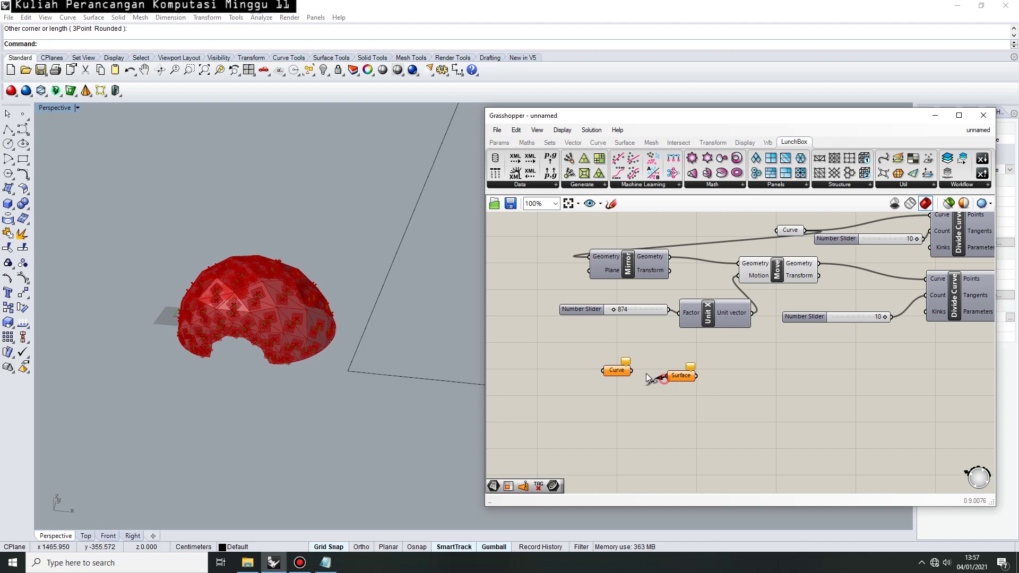
# Set the drawn rectangle as the Curve parameter's single curve and feed that parameter into the new Surface parameter
pyautogui.rightClick(615, 370)
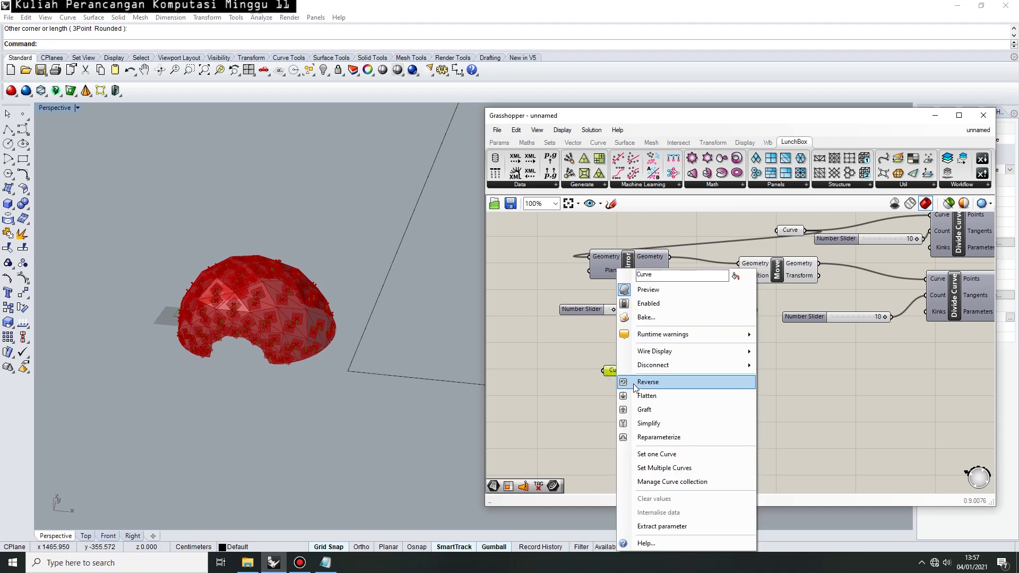
pyautogui.click(658, 454)
pyautogui.click(454, 381)
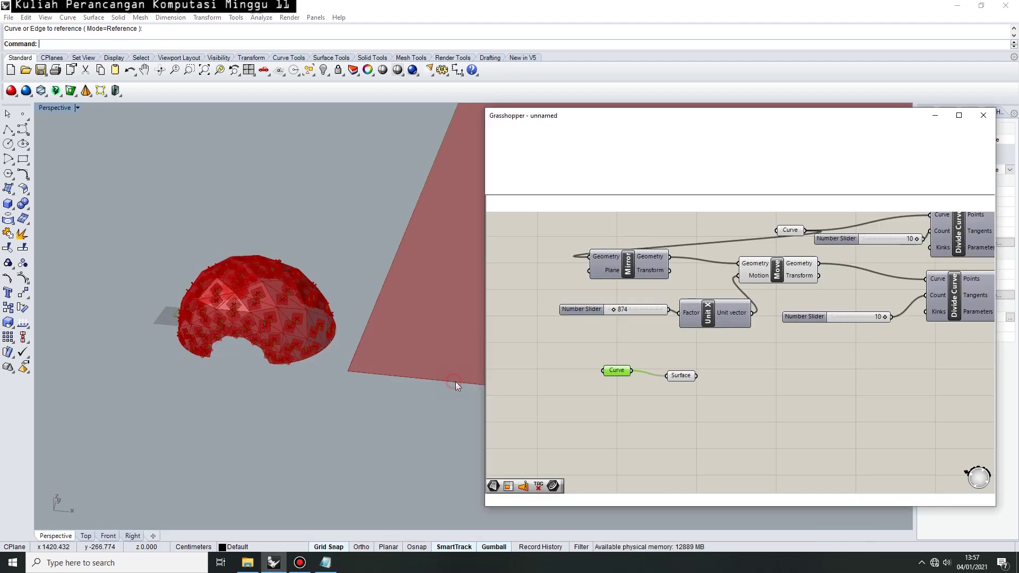
# Move the rectangle's Curve and Surface parameters along the canvas to sit below Triangle Panels B
pyautogui.click(695, 418)
pyautogui.scroll(-3, 655, 393)
pyautogui.scroll(-3, 657, 374)
pyautogui.moveTo(675, 395); pyautogui.dragTo(814, 393)
pyautogui.moveTo(821, 418); pyautogui.dragTo(576, 398, button='right')
pyautogui.scroll(1, 657, 365)
pyautogui.scroll(4, 586, 349)
pyautogui.moveTo(603, 382); pyautogui.dragTo(804, 307)
pyautogui.moveTo(739, 333); pyautogui.dragTo(654, 427, button='right')
pyautogui.scroll(1, 747, 434)
# Add a Divide Domain² component with its Domain fed by the rectangle's Surface parameter, and shift the Curve and Surface parameters farther from it
pyautogui.click(782, 414)
pyautogui.doubleClick(781, 414)
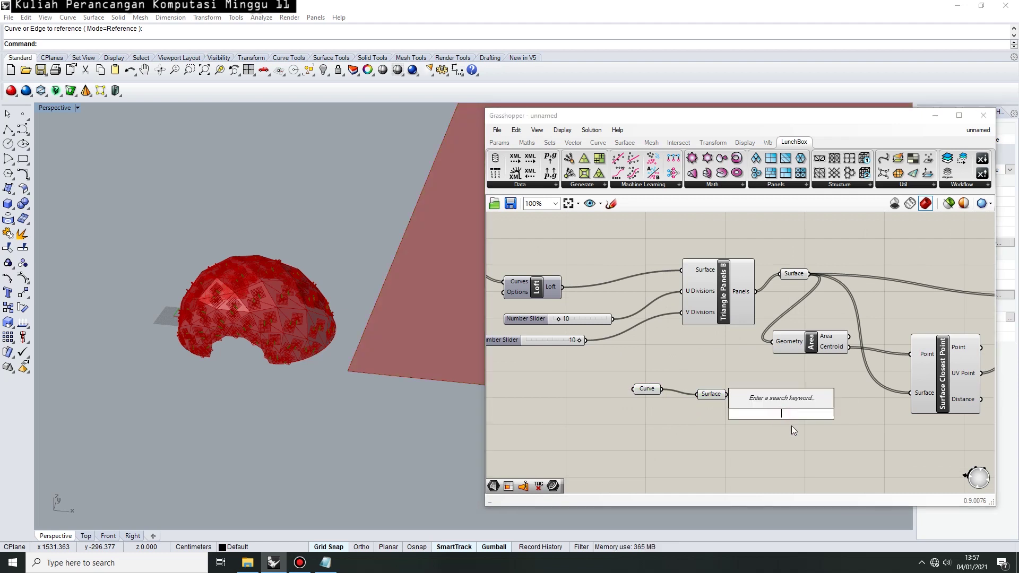
pyautogui.write('divide')
pyautogui.click(786, 388)
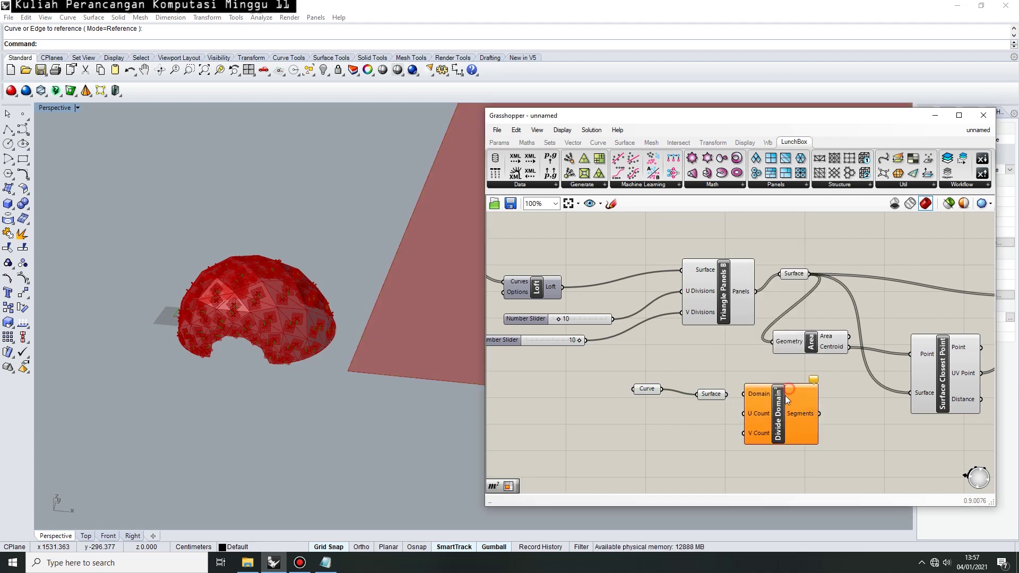
pyautogui.moveTo(715, 397); pyautogui.dragTo(743, 394)
pyautogui.moveTo(691, 408); pyautogui.dragTo(716, 421, button='right')
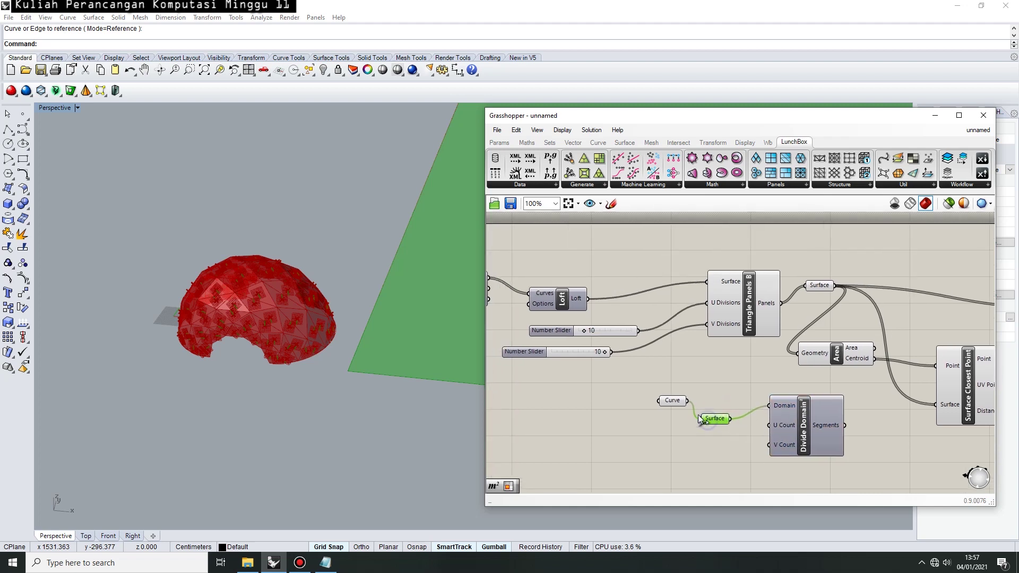
pyautogui.moveTo(686, 402); pyautogui.dragTo(616, 432)
pyautogui.moveTo(728, 415); pyautogui.dragTo(701, 430)
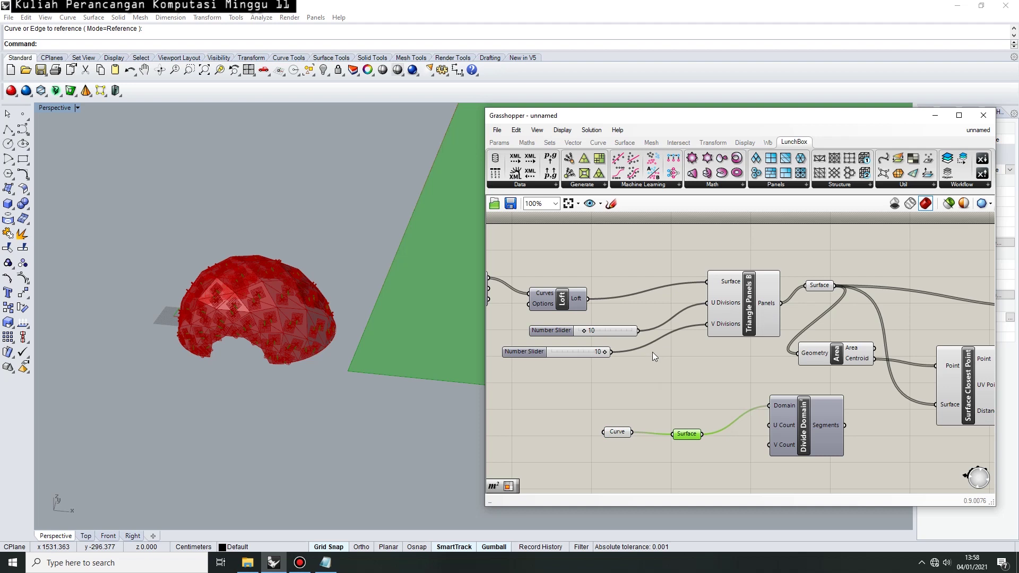
# Feed Divide Domain²'s U Count and V Count from the sliders driving the panels' U and V Divisions, and reposition the component
pyautogui.moveTo(639, 331); pyautogui.dragTo(769, 425)
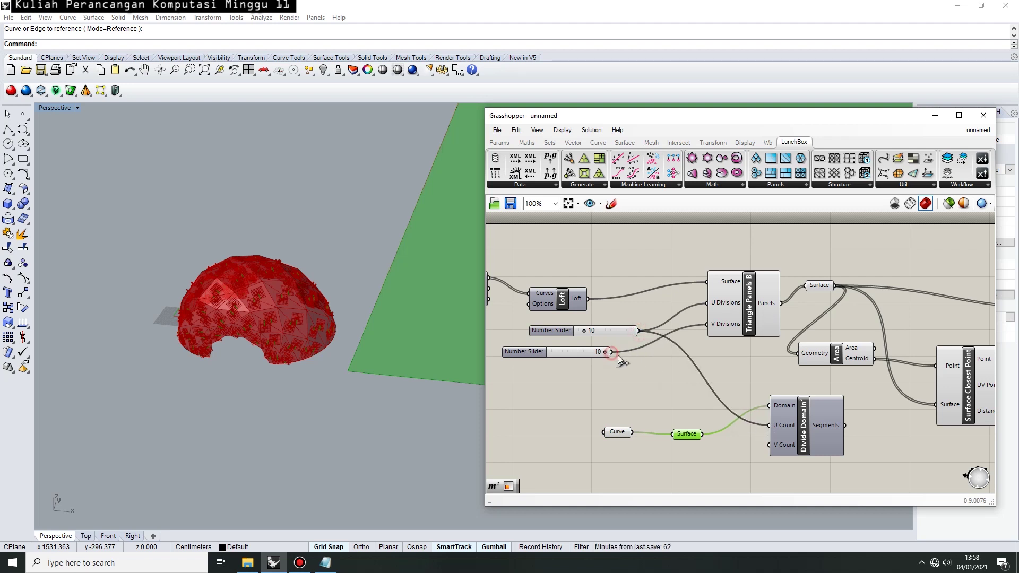
pyautogui.moveTo(715, 417); pyautogui.dragTo(769, 444)
pyautogui.moveTo(891, 456); pyautogui.dragTo(681, 396, button='right')
pyautogui.moveTo(626, 386); pyautogui.dragTo(677, 440)
# Add an Isotrim component, feeding its Domain from Divide Domain²'s Segments and its Surface from the rectangle's Surface parameter
pyautogui.click(781, 418)
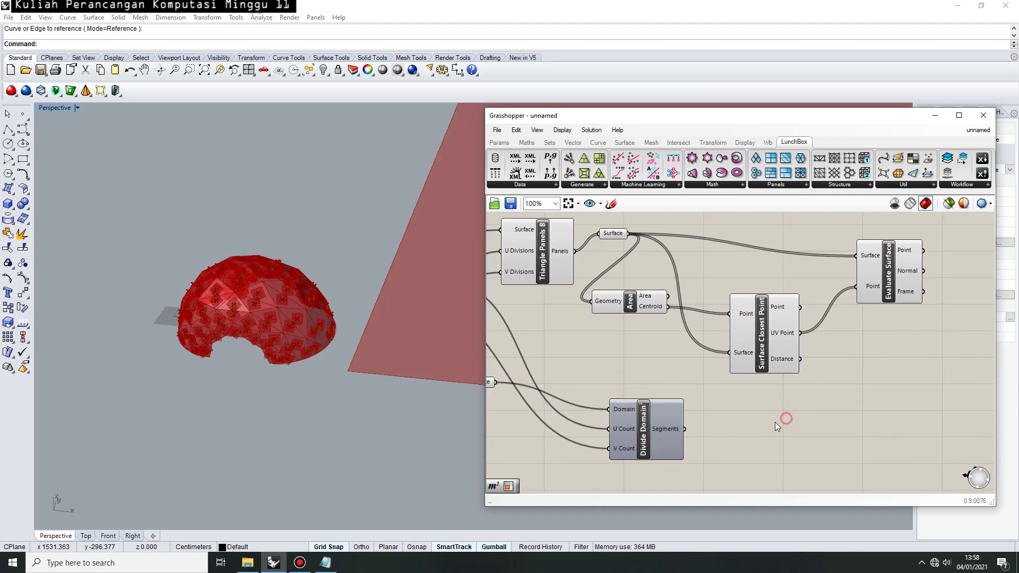
pyautogui.doubleClick(764, 421)
pyautogui.write('isotrim')
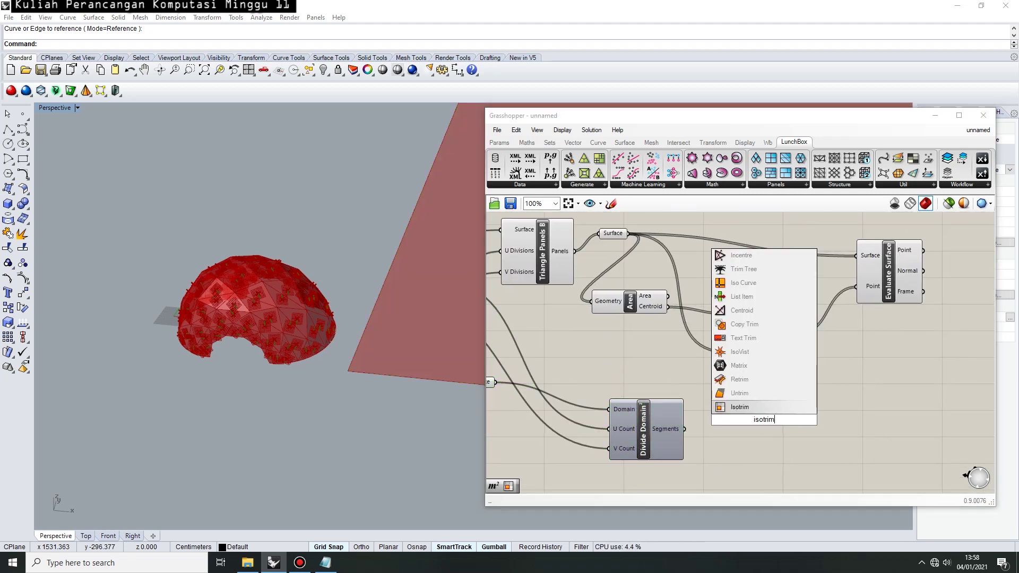
pyautogui.click(741, 407)
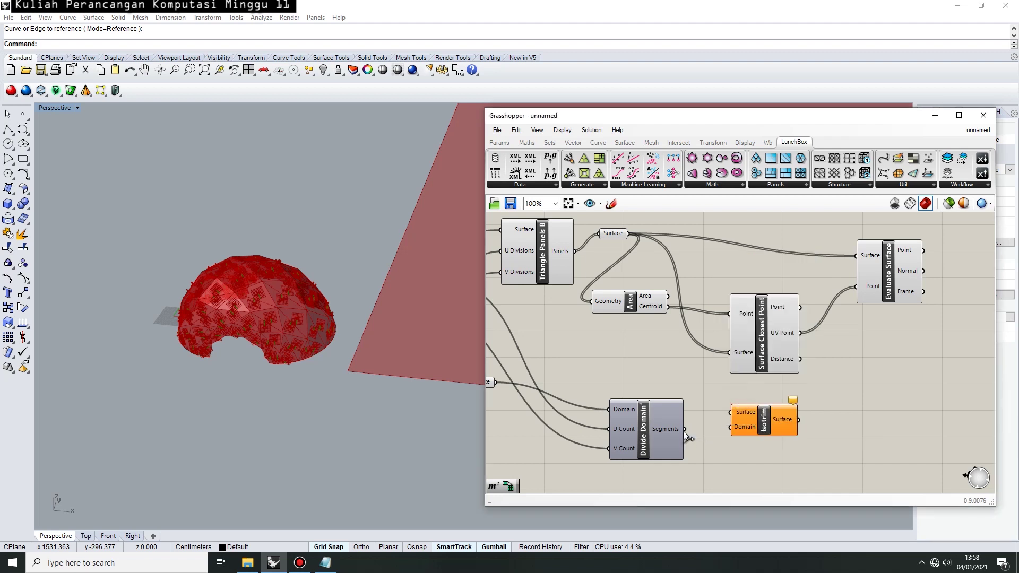
pyautogui.moveTo(712, 434); pyautogui.dragTo(728, 430)
pyautogui.moveTo(671, 425); pyautogui.dragTo(783, 429, button='right')
pyautogui.moveTo(615, 388); pyautogui.dragTo(844, 415)
pyautogui.moveTo(671, 373); pyautogui.dragTo(737, 370, button='right')
# Add an Area component after Isotrim and connect Isotrim's Surface output to its Geometry input
pyautogui.scroll(-3, 699, 398)
pyautogui.moveTo(827, 430); pyautogui.dragTo(724, 409, button='right')
pyautogui.scroll(2, 773, 413)
pyautogui.click(766, 398)
pyautogui.click(745, 407)
pyautogui.doubleClick(756, 397)
pyautogui.write('area')
pyautogui.press('Return')
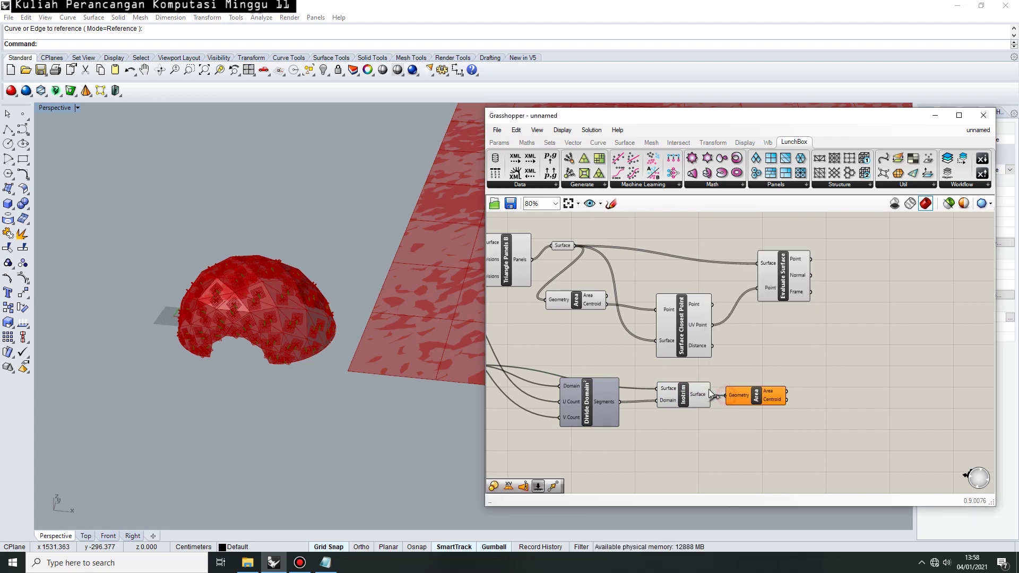
pyautogui.moveTo(708, 389); pyautogui.dragTo(724, 396)
# Check the subdivided rectangle and its cell centroids, and turn off the preview of Isotrim
pyautogui.click(696, 397)
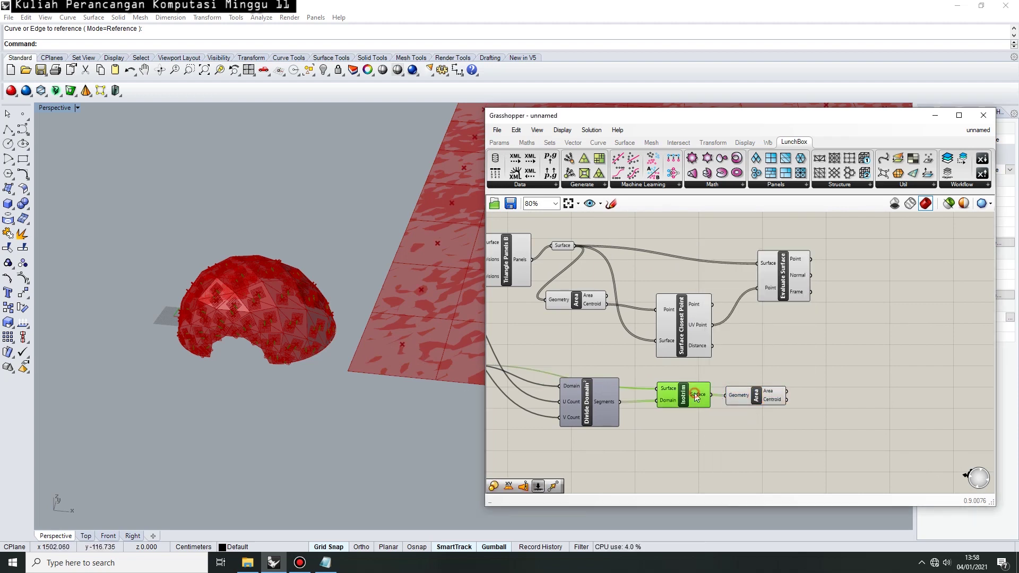
pyautogui.scroll(-5, 361, 336)
pyautogui.keyDown('shift'); pyautogui.moveTo(394, 322); pyautogui.dragTo(240, 372, button='right'); pyautogui.keyUp('shift')
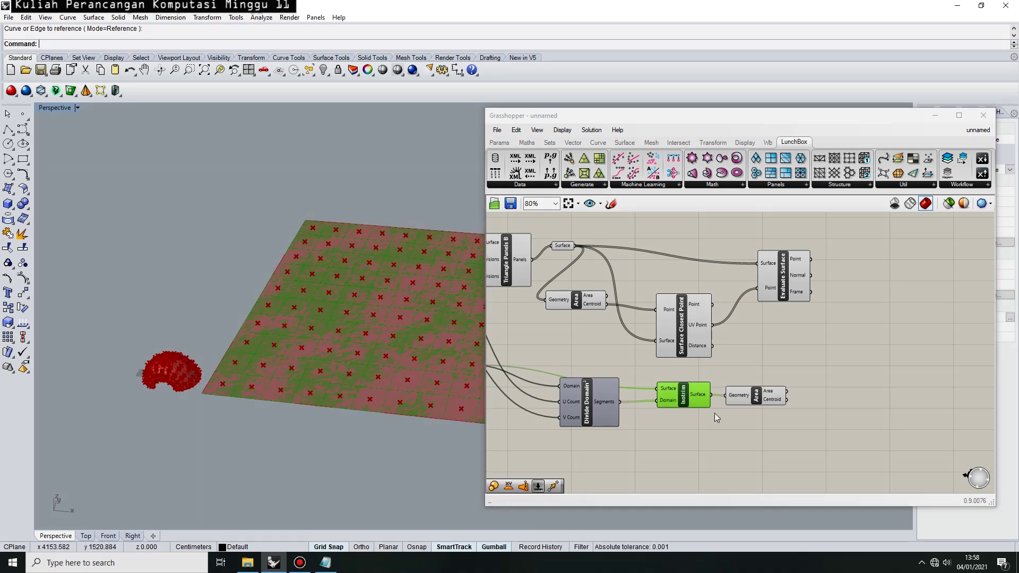
pyautogui.middleClick(680, 391)
pyautogui.click(714, 358)
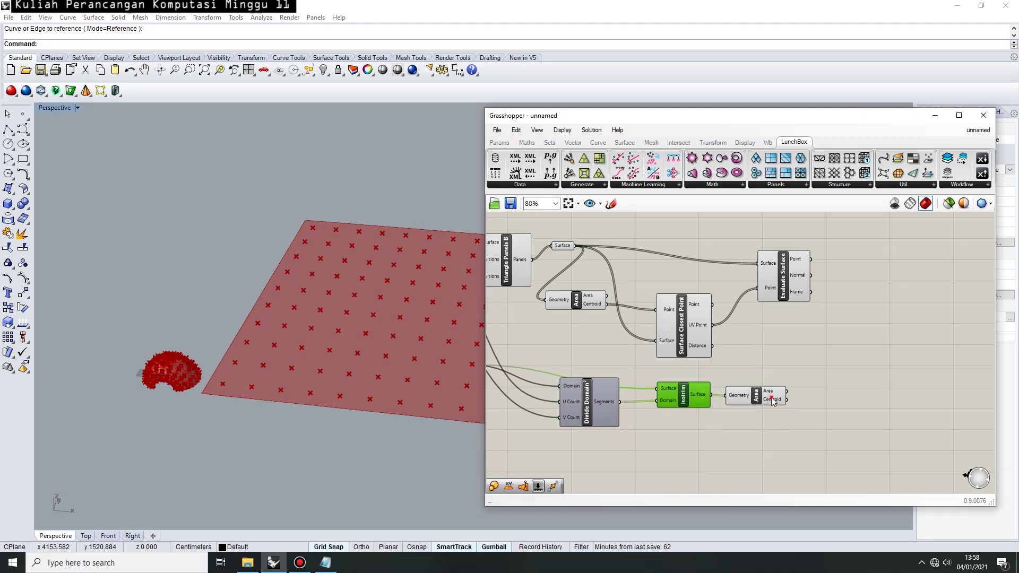
# Move the rectangle cells' Area component farther from Isotrim, to just below Evaluate Surface
pyautogui.moveTo(764, 400); pyautogui.dragTo(817, 375)
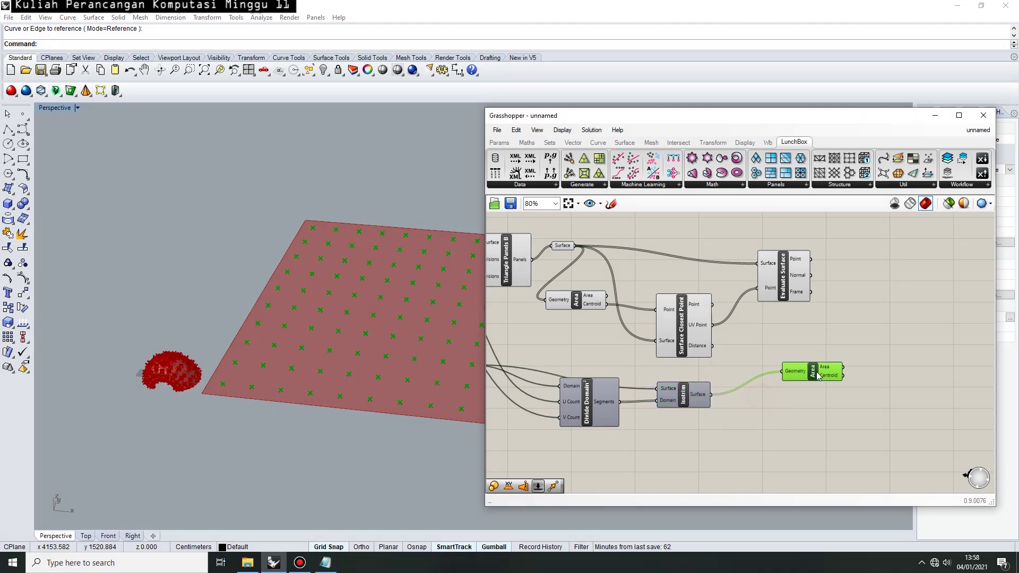
pyautogui.rightClick(796, 407)
pyautogui.click(775, 415)
pyautogui.moveTo(814, 410); pyautogui.dragTo(765, 429, button='right')
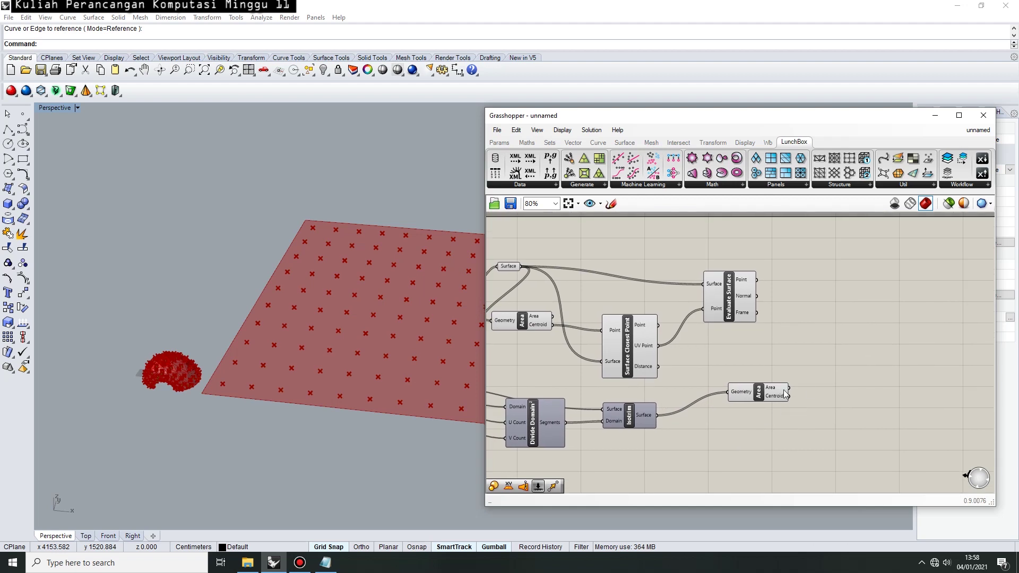
# Shift Evaluate Surface farther from Surface Closest Point and add an Orient component after it
pyautogui.moveTo(757, 319); pyautogui.dragTo(792, 315)
pyautogui.click(821, 357)
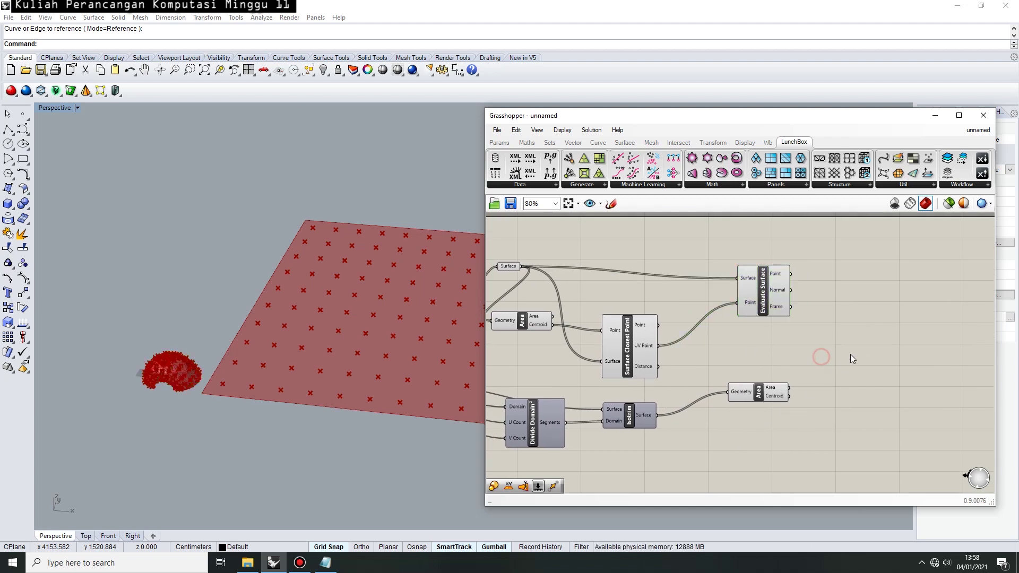
pyautogui.doubleClick(845, 353)
pyautogui.write('orient')
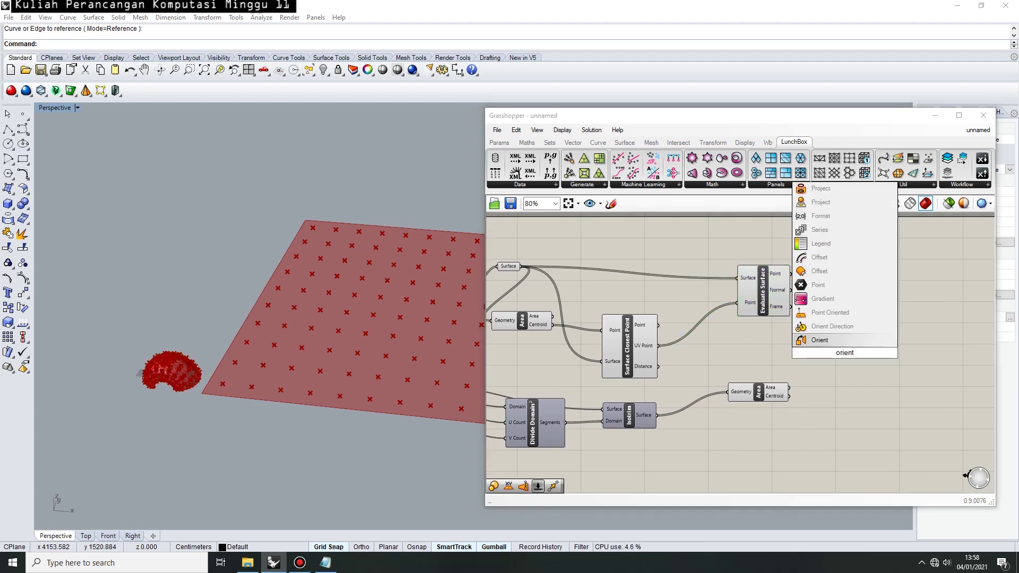
pyautogui.click(827, 340)
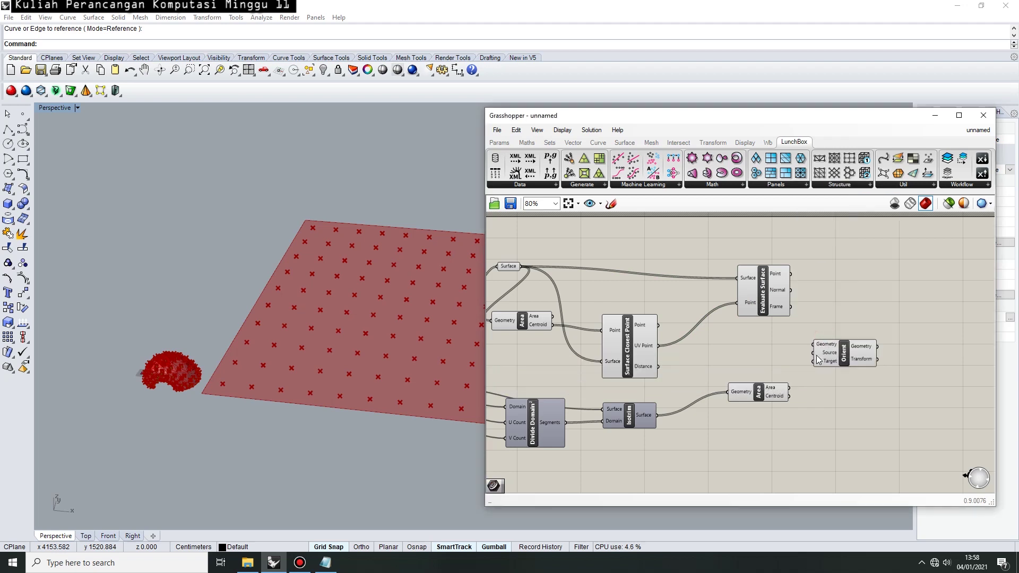
# Add an XY Plane component before Orient and connect the Centroid output of the rectangle cells' Area component to its Origin
pyautogui.scroll(4, 772, 402)
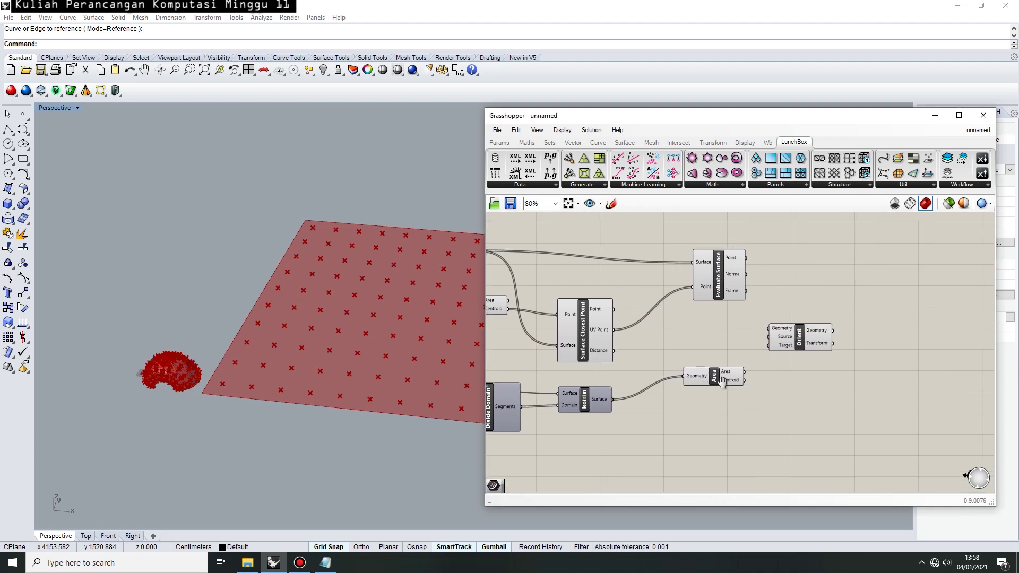
pyautogui.moveTo(635, 412); pyautogui.dragTo(671, 418, button='right')
pyautogui.moveTo(677, 364); pyautogui.dragTo(619, 371)
pyautogui.doubleClick(745, 376)
pyautogui.write('xy')
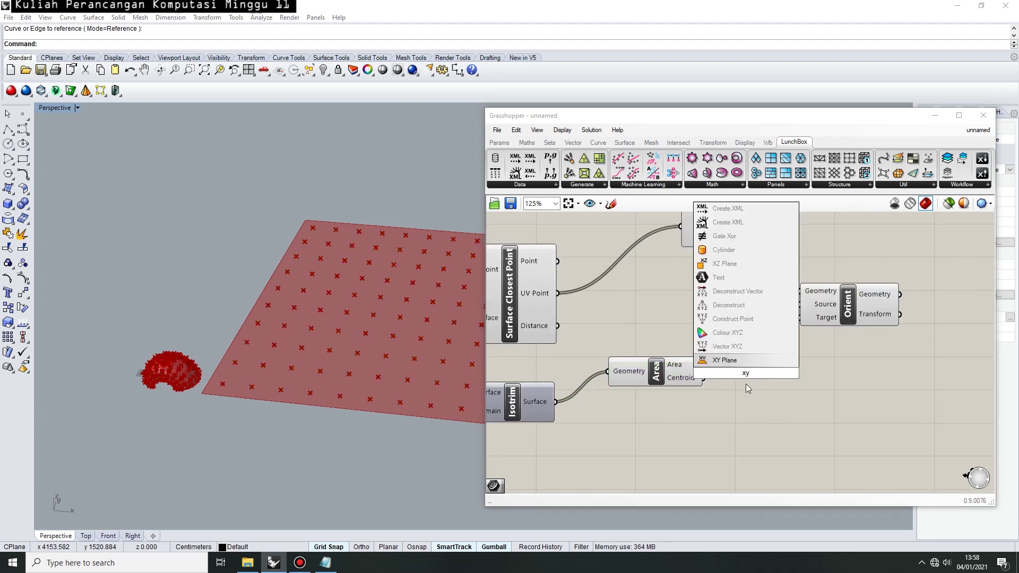
pyautogui.click(729, 358)
pyautogui.moveTo(664, 414); pyautogui.dragTo(728, 401, button='right')
pyautogui.moveTo(711, 372); pyautogui.dragTo(673, 391)
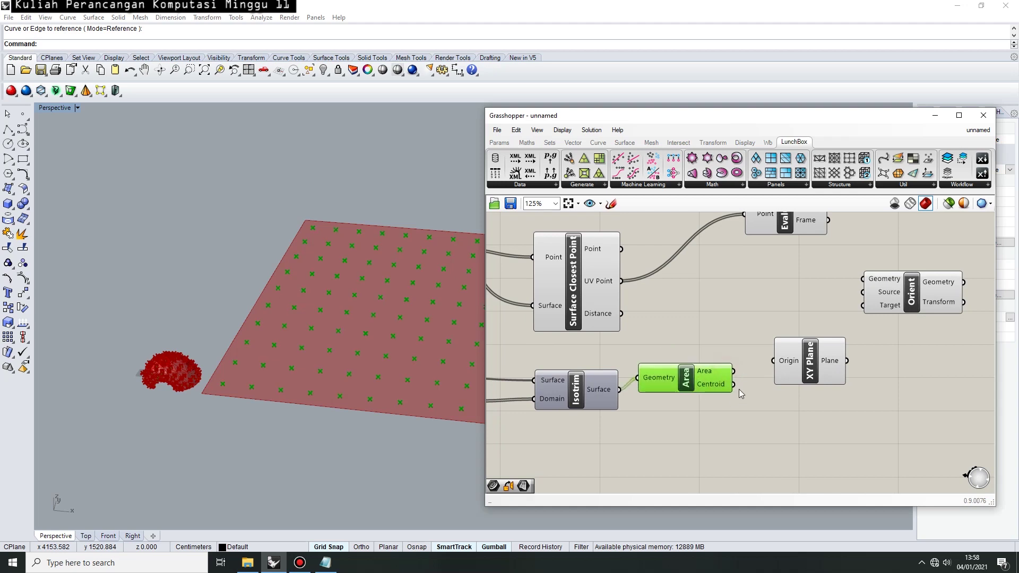
pyautogui.moveTo(737, 386); pyautogui.dragTo(774, 361)
pyautogui.scroll(5, 403, 416)
pyautogui.scroll(4, 402, 410)
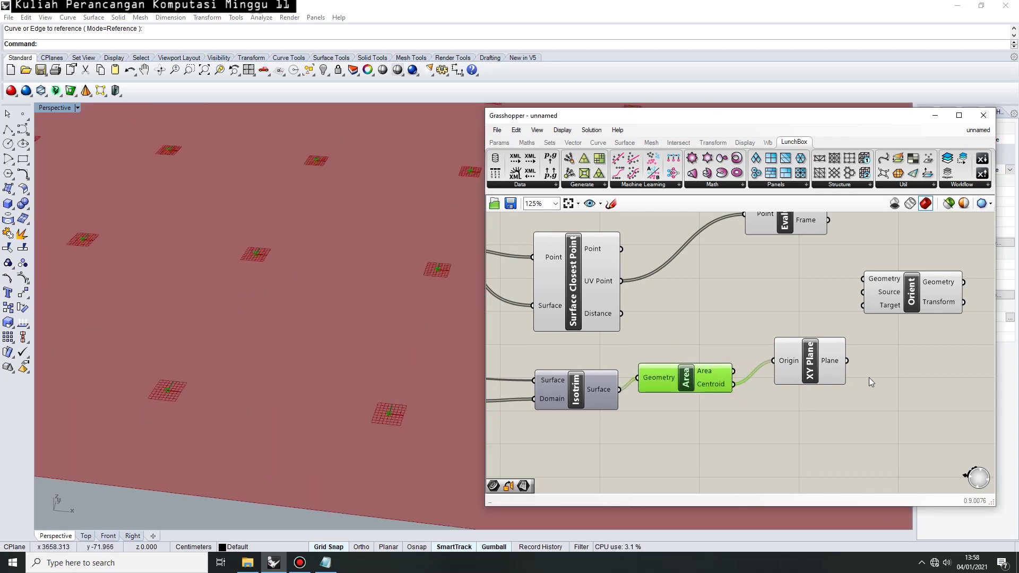
# Space out Orient and wire Evaluate Surface's Point to its Source, XY Plane's Plane to its Target, and the panels' Surface parameter to its Geometry
pyautogui.scroll(-3, 862, 374)
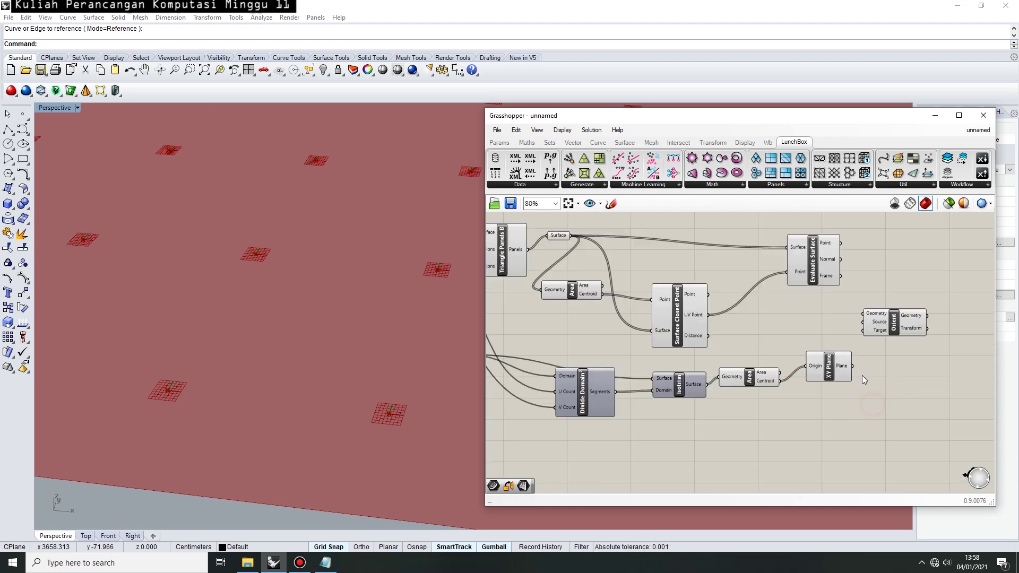
pyautogui.moveTo(824, 389); pyautogui.dragTo(807, 394, button='right')
pyautogui.click(771, 366)
pyautogui.moveTo(839, 350); pyautogui.dragTo(916, 348, button='right')
pyautogui.click(904, 325)
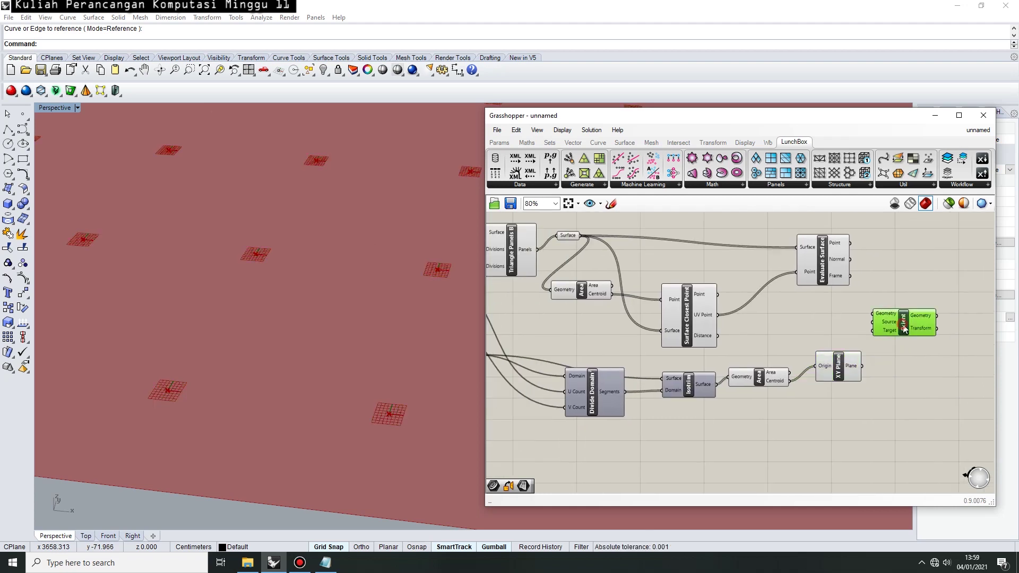
pyautogui.moveTo(844, 325); pyautogui.dragTo(796, 323, button='right')
pyautogui.moveTo(849, 328); pyautogui.dragTo(887, 306)
pyautogui.moveTo(804, 316); pyautogui.dragTo(858, 316, button='right')
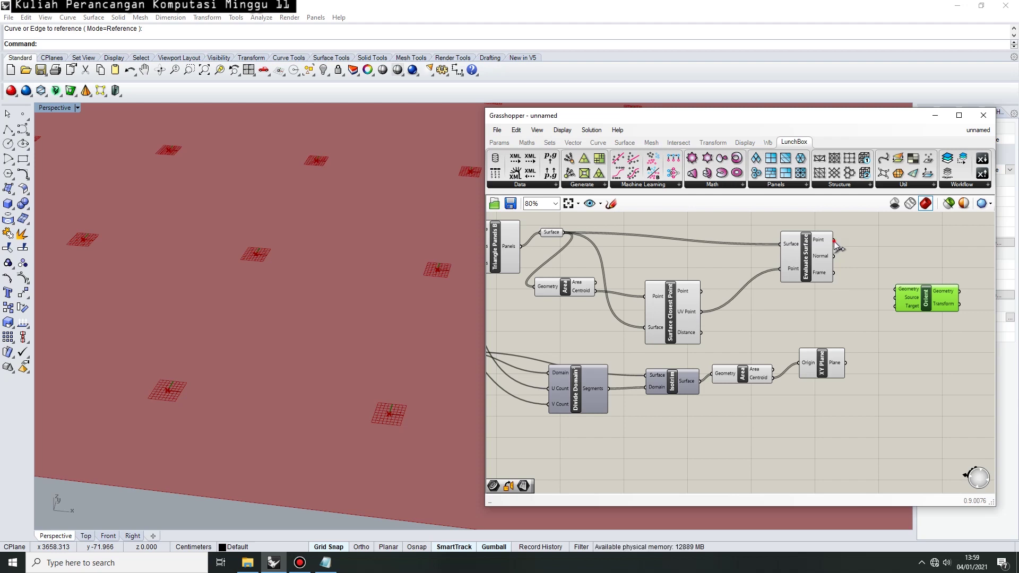
pyautogui.moveTo(877, 277); pyautogui.dragTo(848, 364)
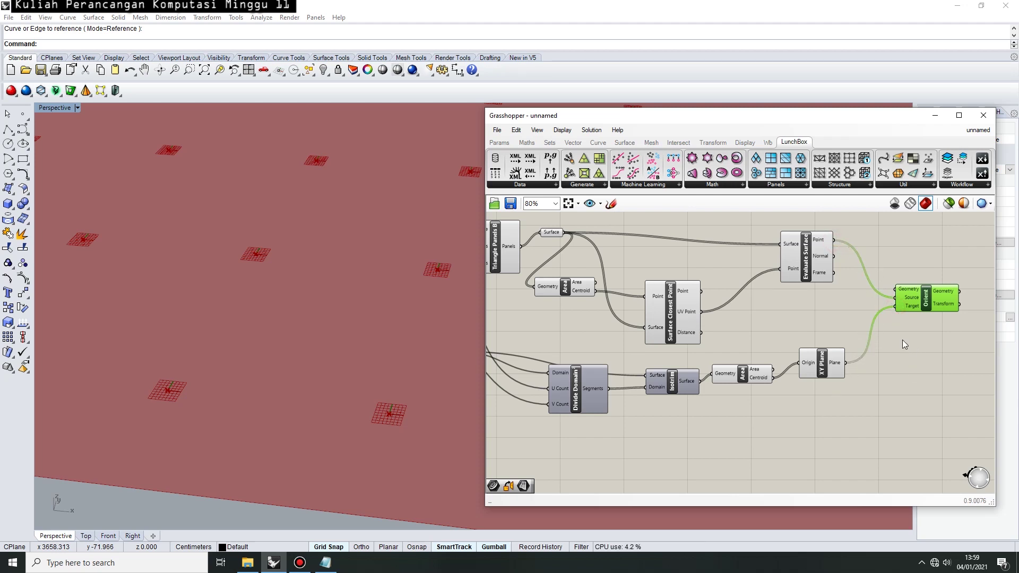
pyautogui.moveTo(756, 311); pyautogui.dragTo(793, 329, button='right')
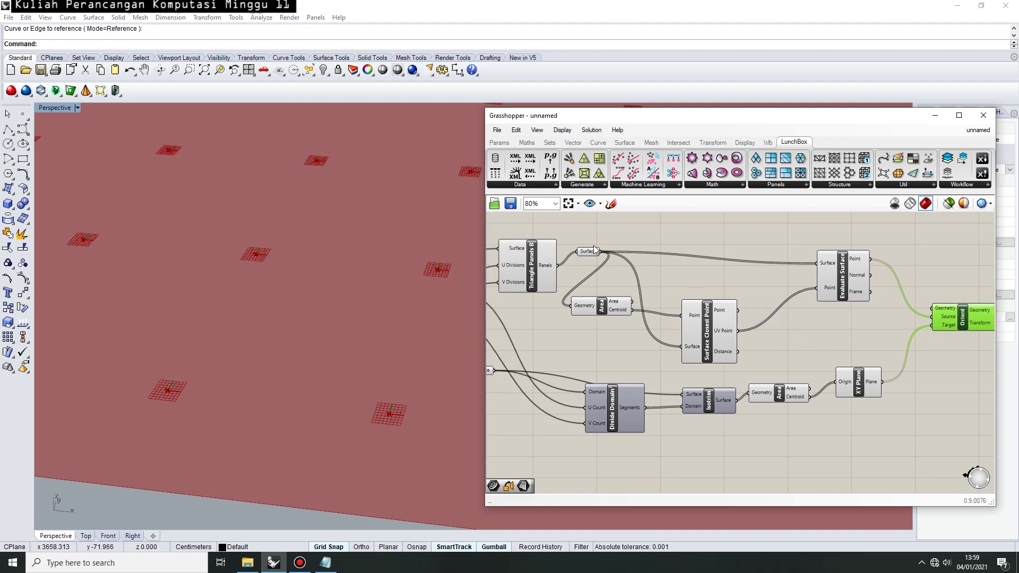
pyautogui.moveTo(601, 253); pyautogui.dragTo(927, 312)
# Compare the triangles oriented onto the flat rectangle with the panels and frames on the dome
pyautogui.scroll(-8, 394, 329)
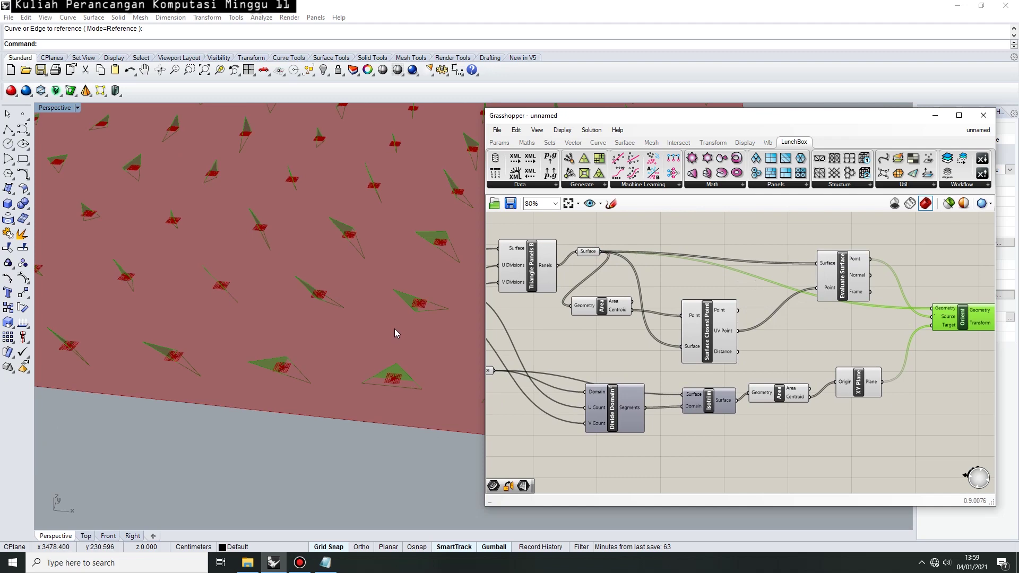
pyautogui.scroll(5, 282, 324)
pyautogui.scroll(6, 230, 291)
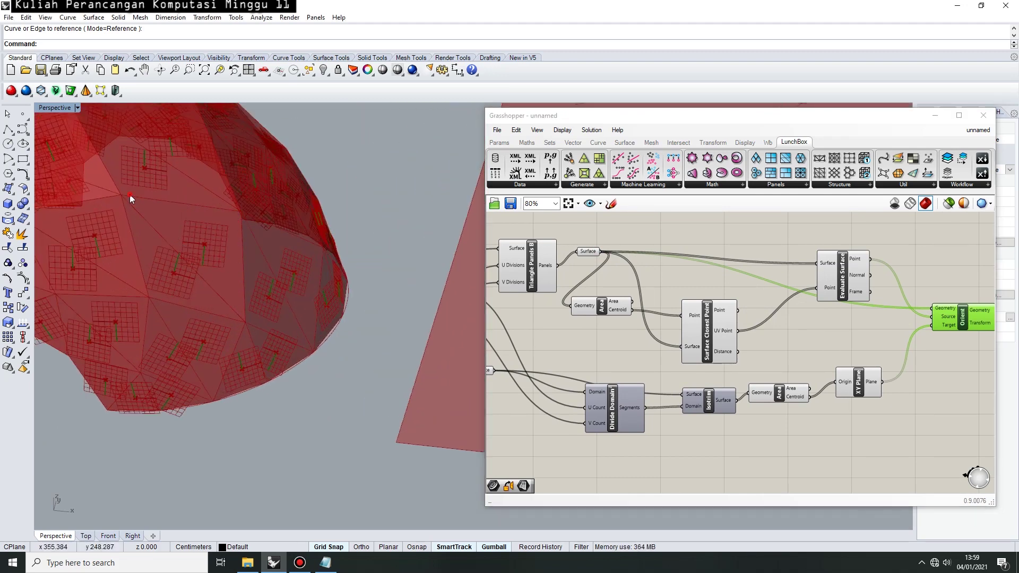
pyautogui.scroll(-6, 326, 311)
pyautogui.scroll(3, 362, 293)
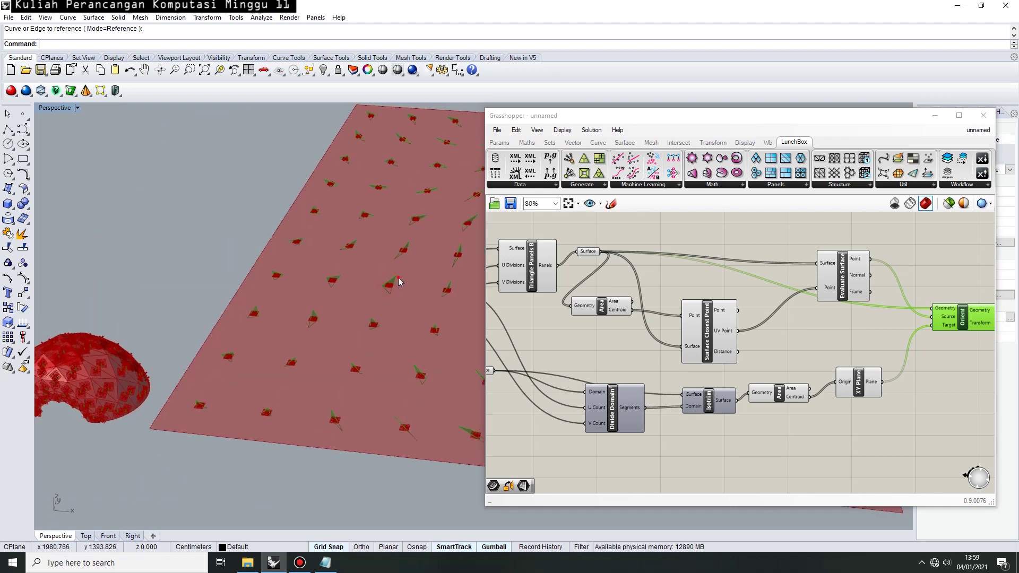
pyautogui.moveTo(906, 408); pyautogui.dragTo(705, 413, button='right')
pyautogui.click(832, 373)
pyautogui.scroll(-4, 796, 352)
pyautogui.scroll(4, 794, 352)
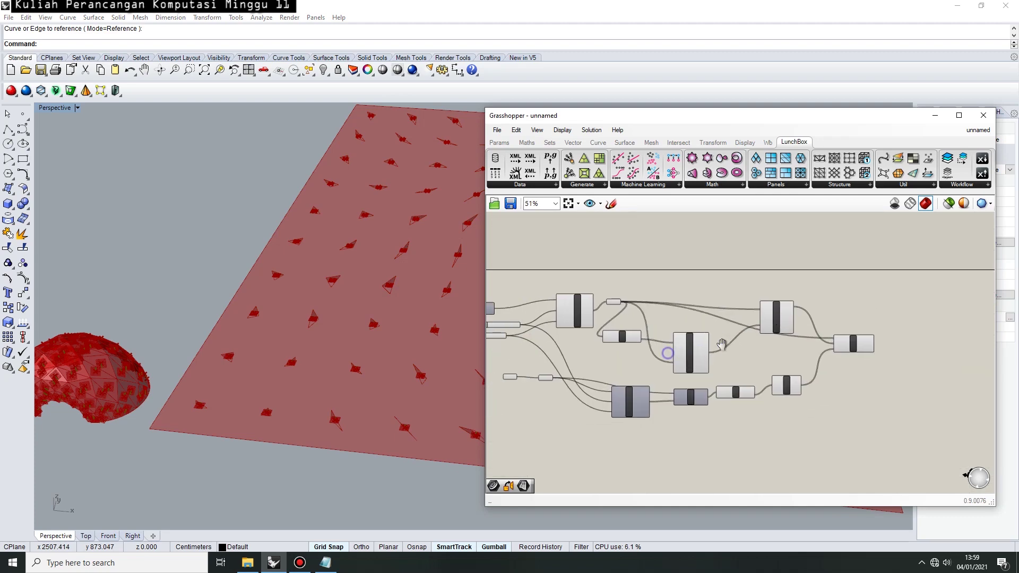
pyautogui.scroll(-3, 410, 386)
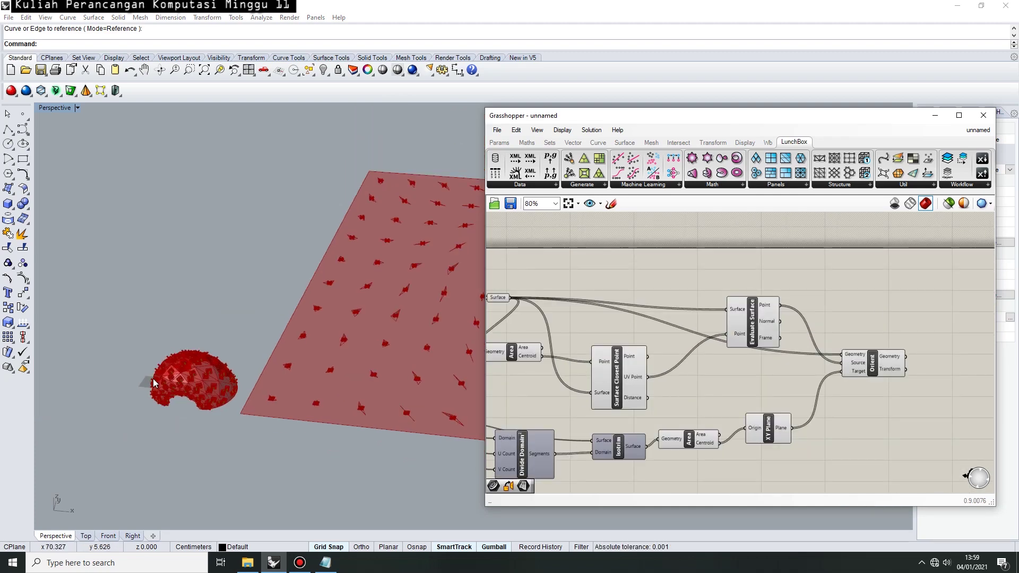
pyautogui.scroll(5, 215, 386)
pyautogui.scroll(2, 735, 381)
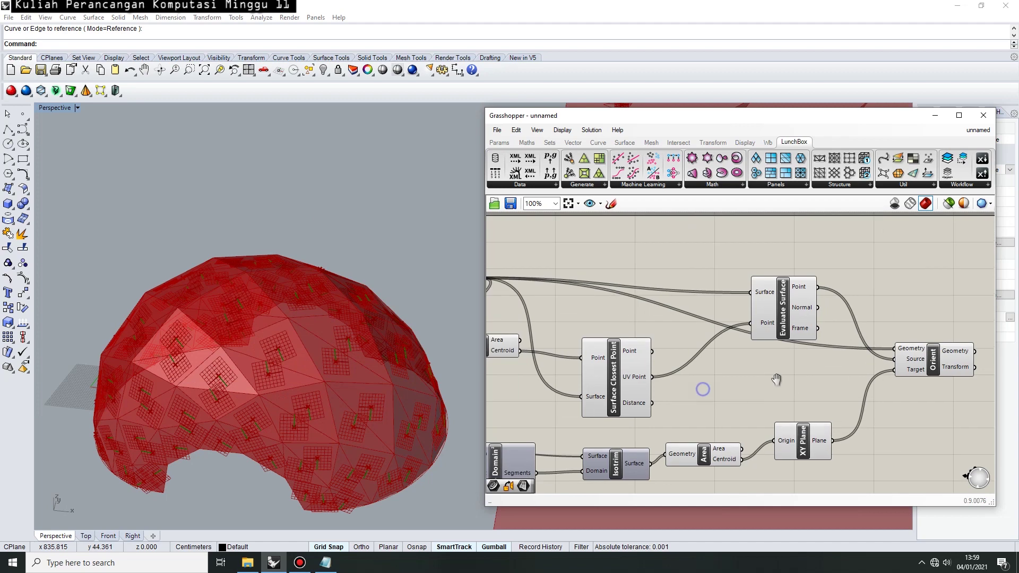
# Turn off the previews of Evaluate Surface, Surface Closest Point and the dome panels' Area component
pyautogui.click(833, 301)
pyautogui.middleClick(833, 300)
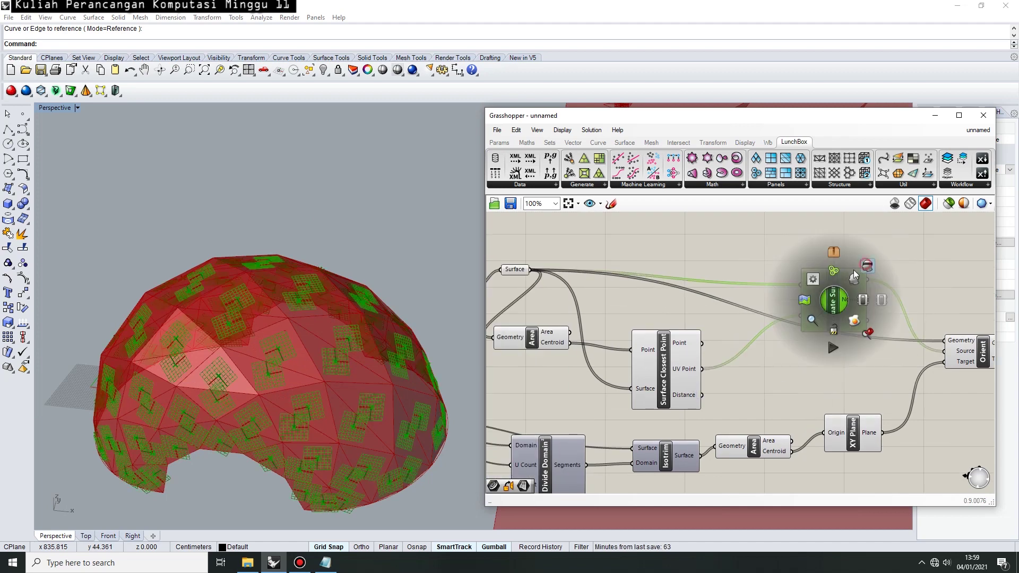
pyautogui.click(870, 268)
pyautogui.scroll(-2, 344, 382)
pyautogui.moveTo(717, 388); pyautogui.dragTo(832, 378, button='right')
pyautogui.click(780, 358)
pyautogui.middleClick(780, 359)
pyautogui.click(814, 325)
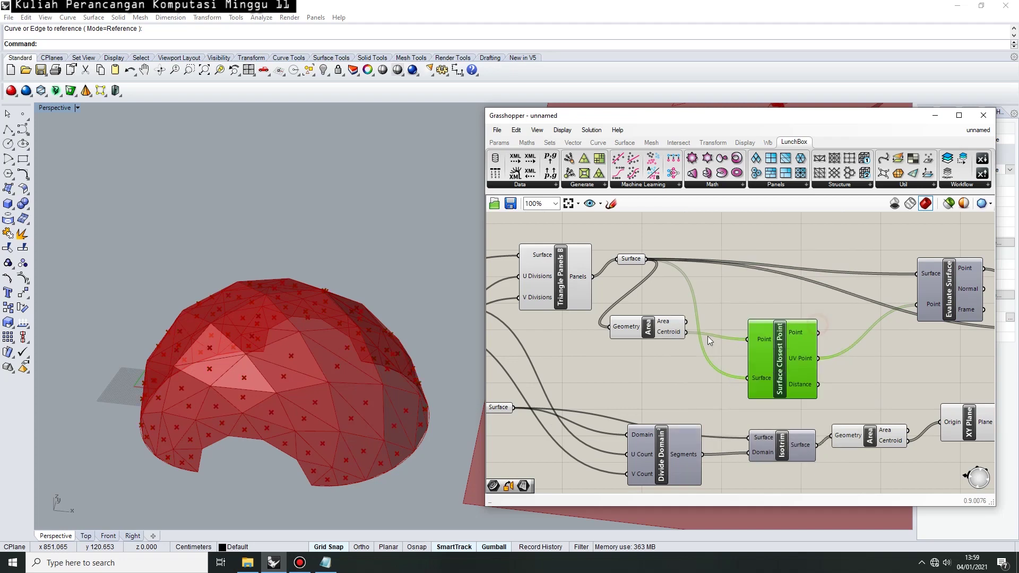
pyautogui.click(650, 328)
pyautogui.middleClick(657, 330)
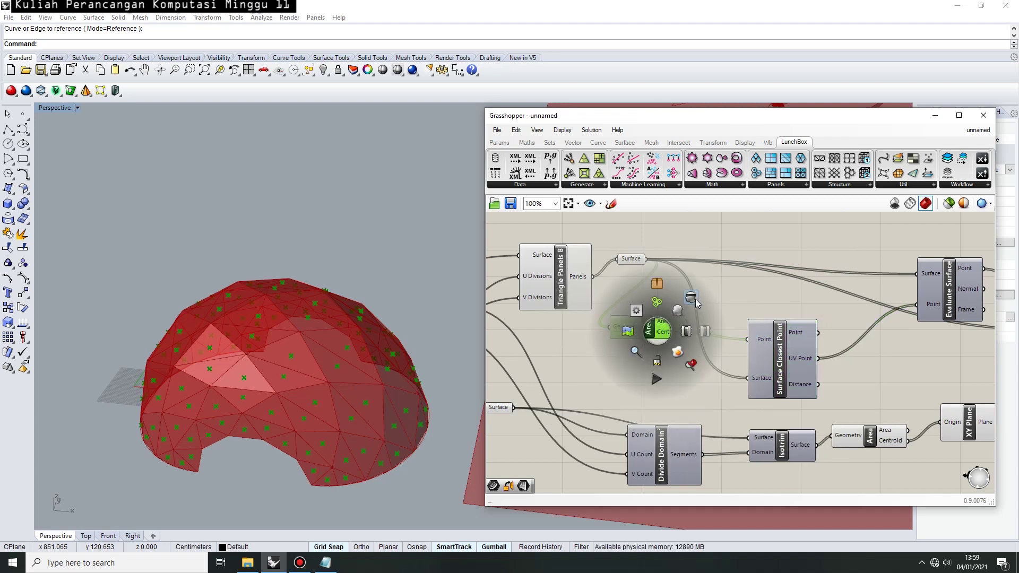
pyautogui.scroll(-3, 347, 386)
pyautogui.scroll(5, 455, 414)
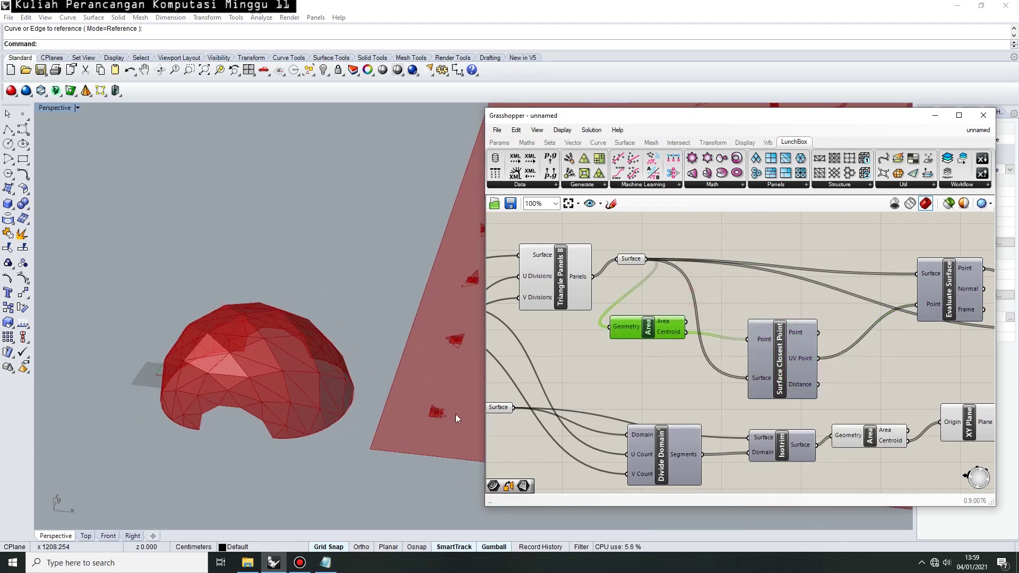
# Turn off the previews of the rectangle cells' Area component and XY Plane
pyautogui.moveTo(863, 406); pyautogui.dragTo(782, 353, button='right')
pyautogui.click(808, 385)
pyautogui.middleClick(808, 386)
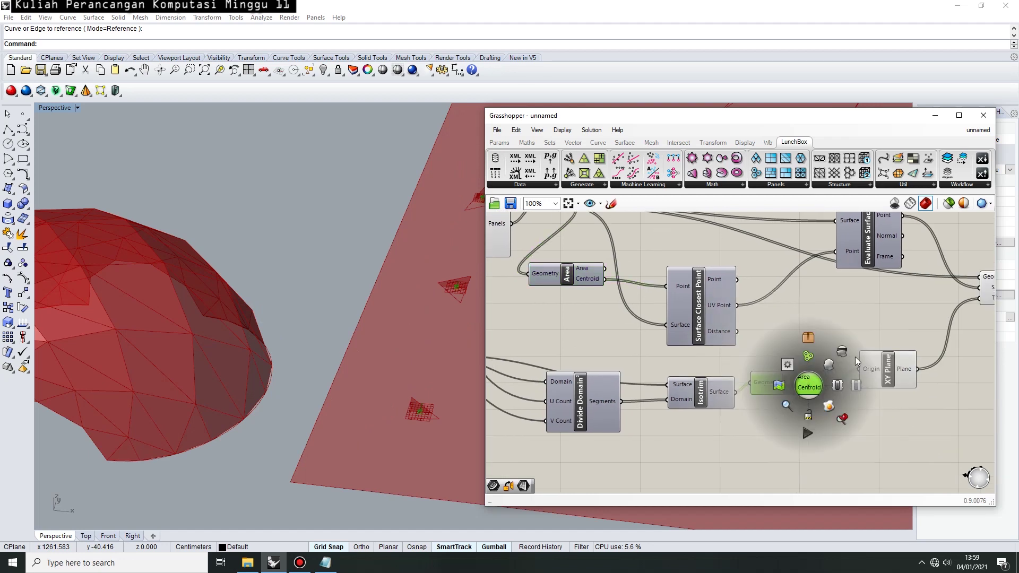
pyautogui.click(842, 352)
pyautogui.click(881, 377)
pyautogui.middleClick(888, 375)
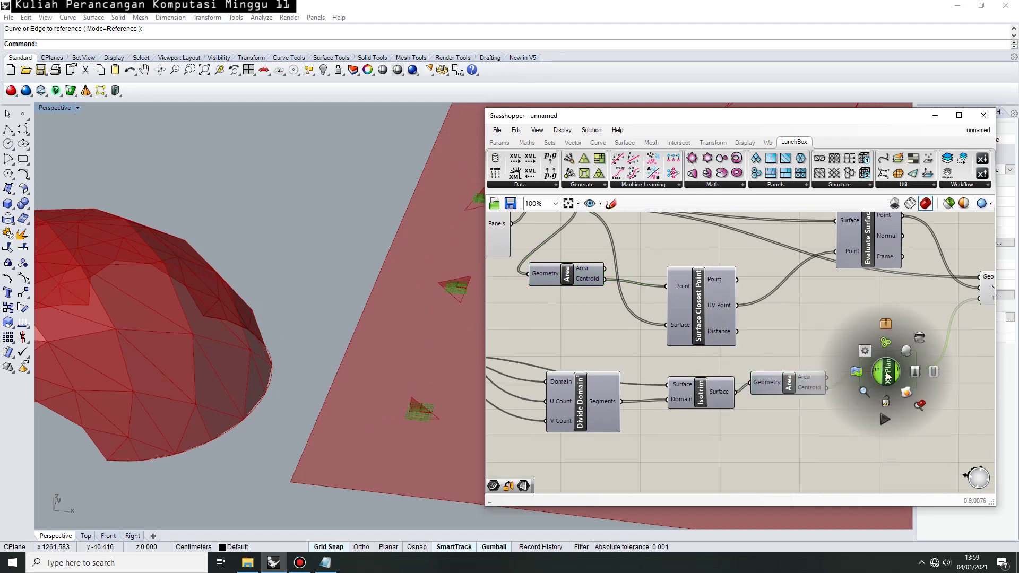
# Examine the tilt and layout of the oriented triangles across the rectangle from several viewing angles
pyautogui.scroll(-10, 330, 432)
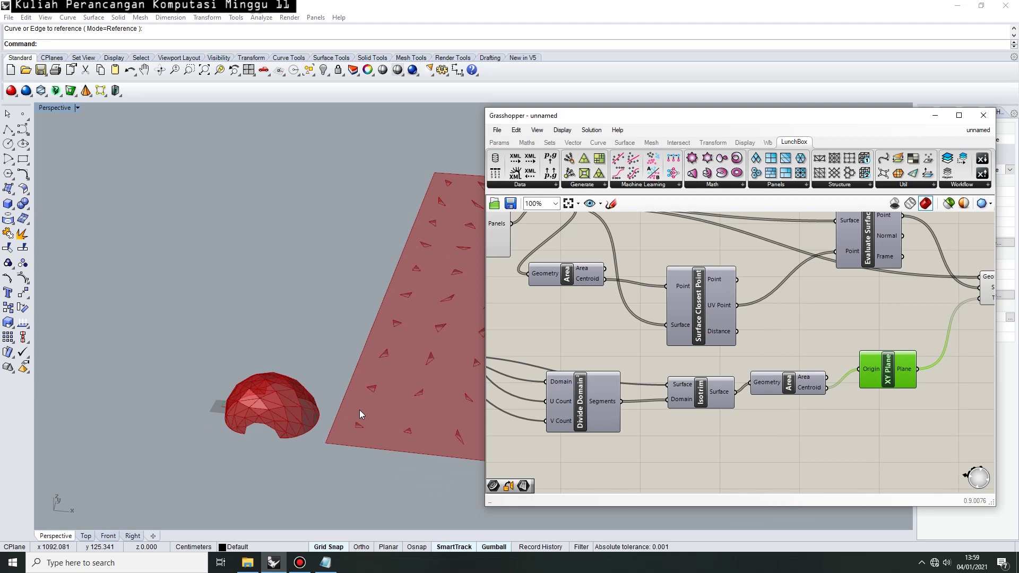
pyautogui.scroll(10, 310, 402)
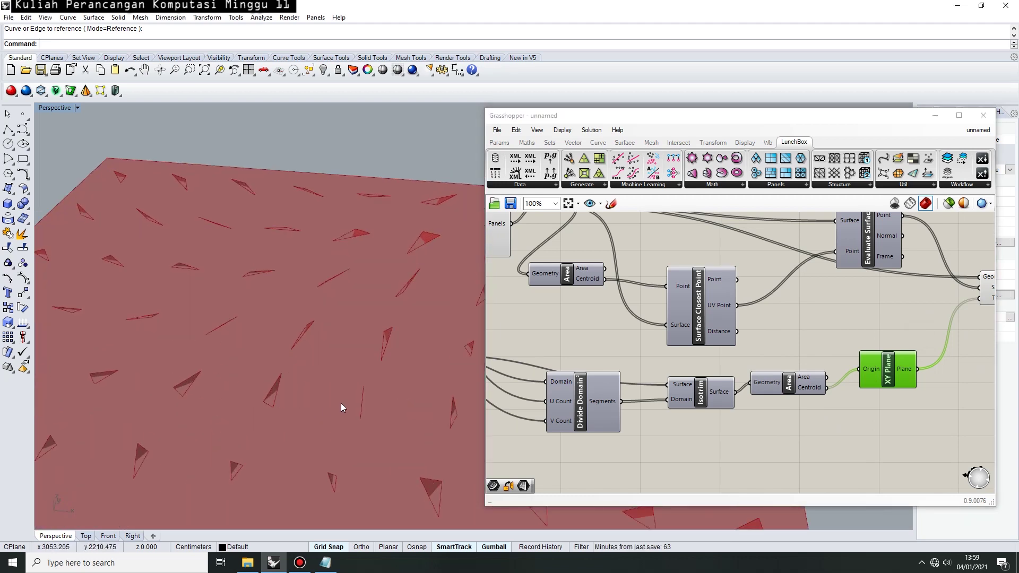
pyautogui.keyDown('shift'); pyautogui.moveTo(343, 355); pyautogui.dragTo(247, 418, button='right'); pyautogui.keyUp('shift')
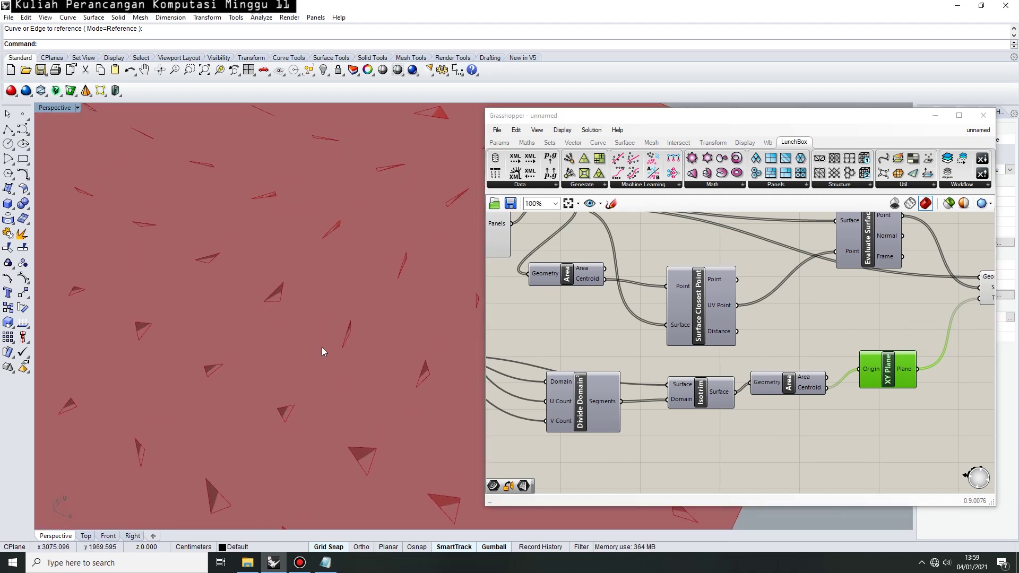
pyautogui.scroll(3, 316, 353)
pyautogui.scroll(-15, 363, 311)
pyautogui.keyDown('shift'); pyautogui.moveTo(386, 323); pyautogui.dragTo(336, 329, button='right'); pyautogui.keyUp('shift')
pyautogui.scroll(3, 289, 328)
pyautogui.scroll(-5, 237, 307)
pyautogui.scroll(3, 162, 362)
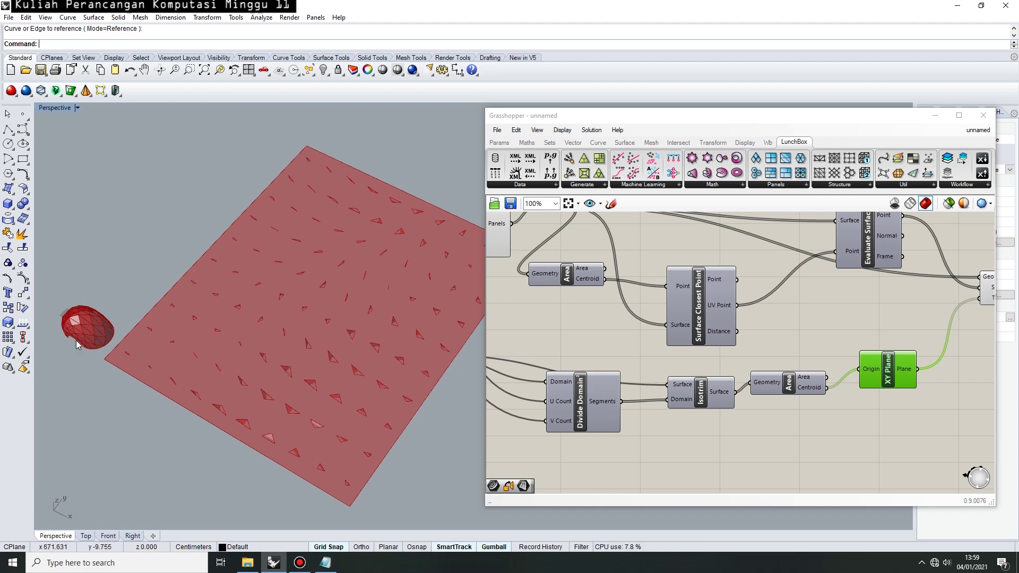
# Add a Text Tag component and place it above Orient
pyautogui.moveTo(867, 420); pyautogui.dragTo(606, 417, button='right')
pyautogui.click(810, 345)
pyautogui.moveTo(815, 308); pyautogui.dragTo(687, 453, button='right')
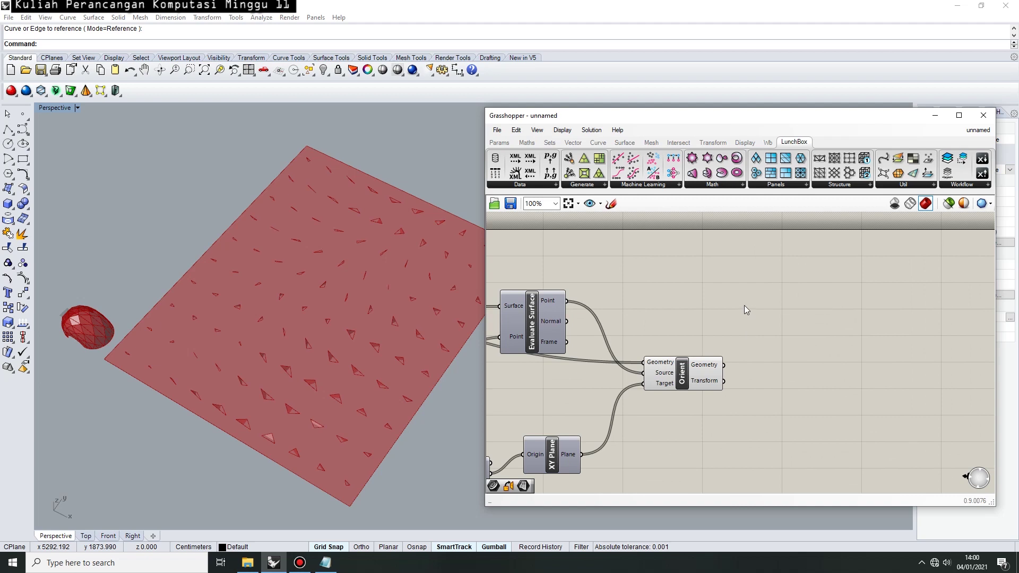
pyautogui.doubleClick(746, 294)
pyautogui.write('text t')
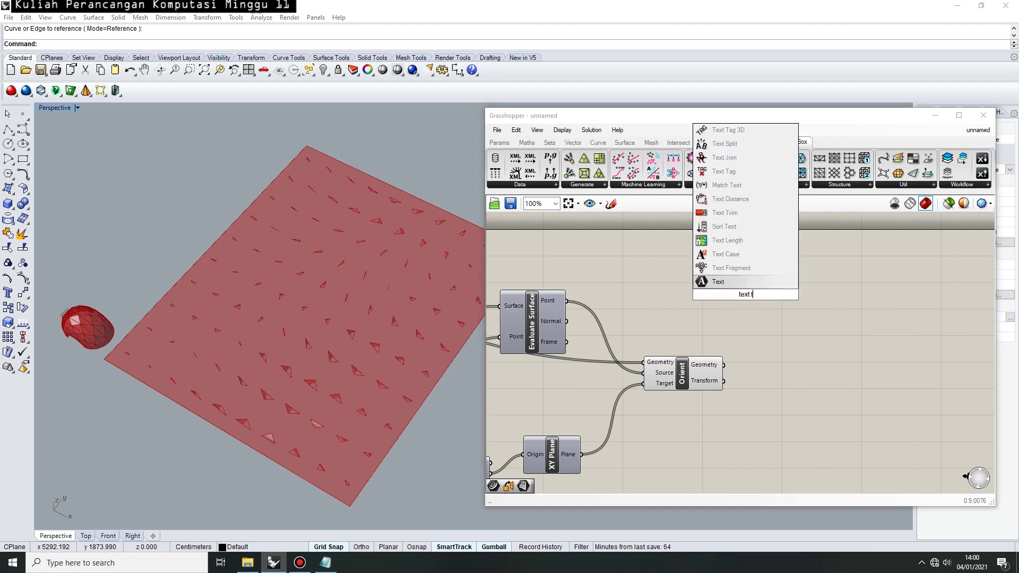
pyautogui.click(723, 280)
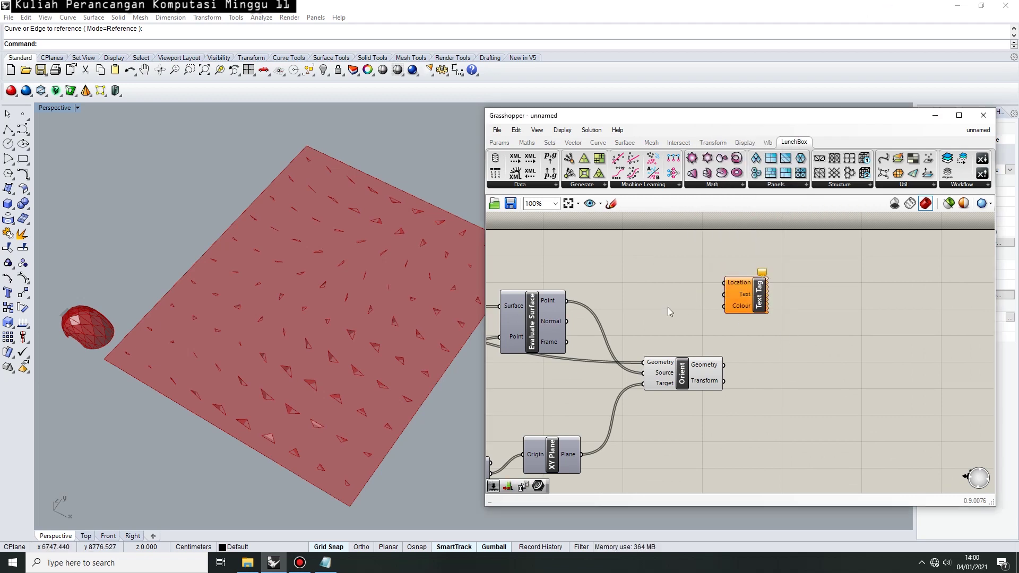
pyautogui.moveTo(668, 309); pyautogui.dragTo(758, 303, button='right')
pyautogui.moveTo(836, 293); pyautogui.dragTo(774, 272)
# Add a Series component before Text Tag and connect its Series output to the Text input
pyautogui.moveTo(722, 294); pyautogui.dragTo(799, 294, button='right')
pyautogui.click(800, 292)
pyautogui.doubleClick(800, 290)
pyautogui.write('series')
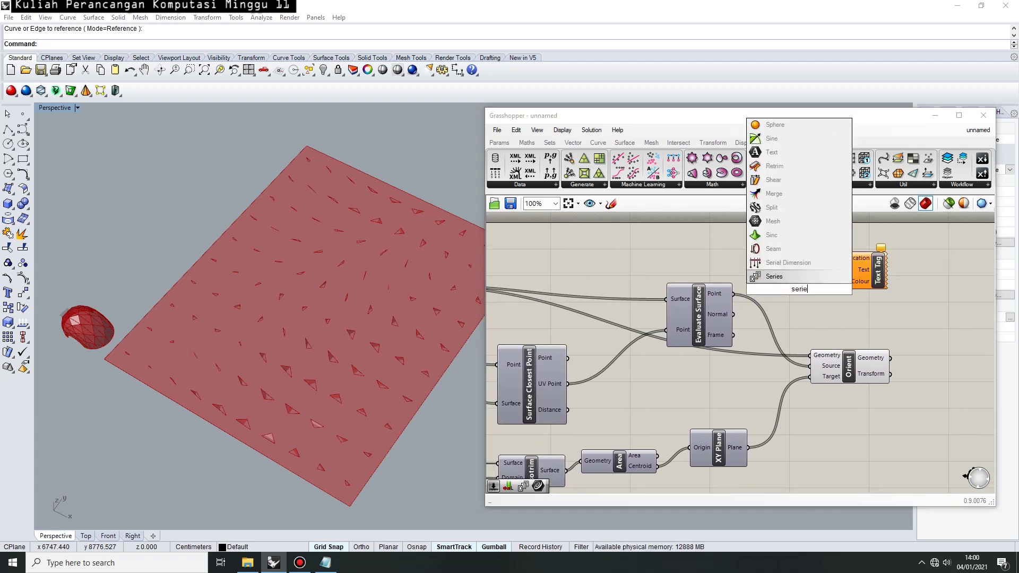
pyautogui.press('Return')
pyautogui.moveTo(864, 277); pyautogui.dragTo(817, 298)
# Move the dome panels' Area component above Surface Closest Point and connect its Centroid output to Text Tag's Location
pyautogui.moveTo(741, 268); pyautogui.dragTo(847, 270, button='right')
pyautogui.scroll(-1, 846, 270)
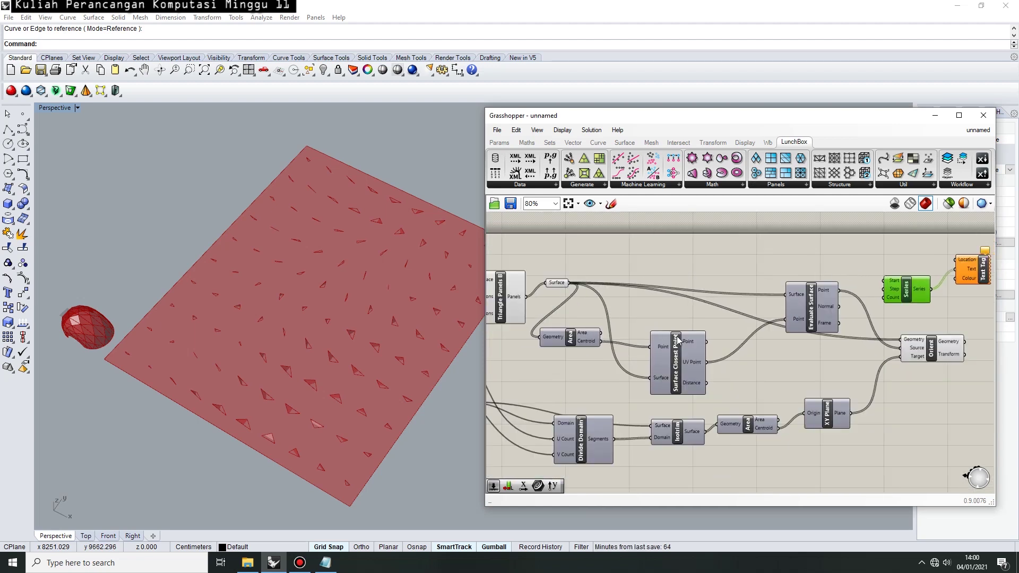
pyautogui.moveTo(590, 337); pyautogui.dragTo(703, 267)
pyautogui.moveTo(727, 278); pyautogui.dragTo(611, 284, button='right')
pyautogui.moveTo(625, 279); pyautogui.dragTo(840, 264)
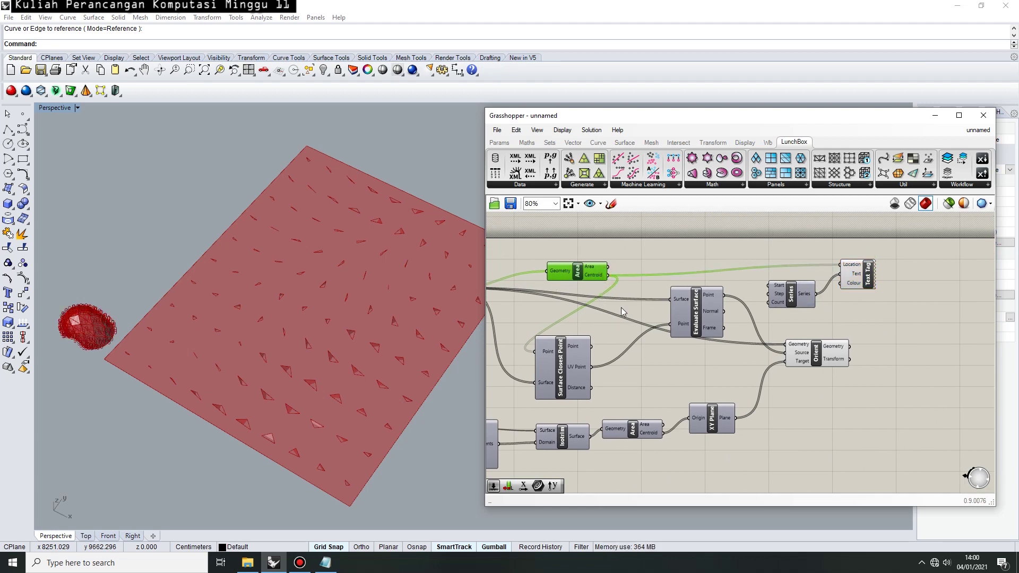
pyautogui.click(796, 297)
pyautogui.moveTo(857, 298); pyautogui.dragTo(829, 285, button='right')
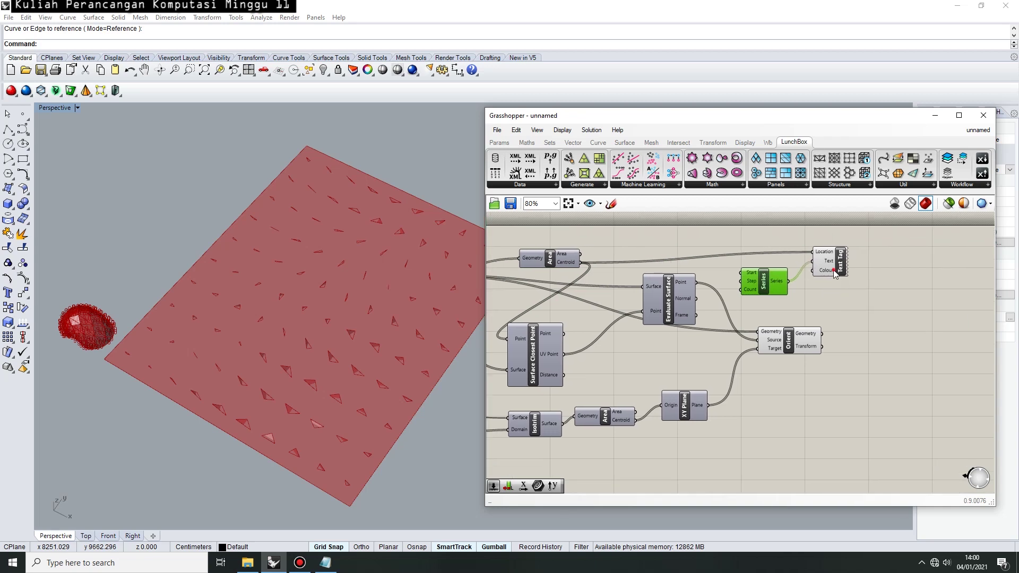
# Shift Text Tag and Series further along to make room and add a List Length component before Series
pyautogui.moveTo(837, 269); pyautogui.dragTo(891, 264)
pyautogui.moveTo(777, 283); pyautogui.dragTo(833, 282)
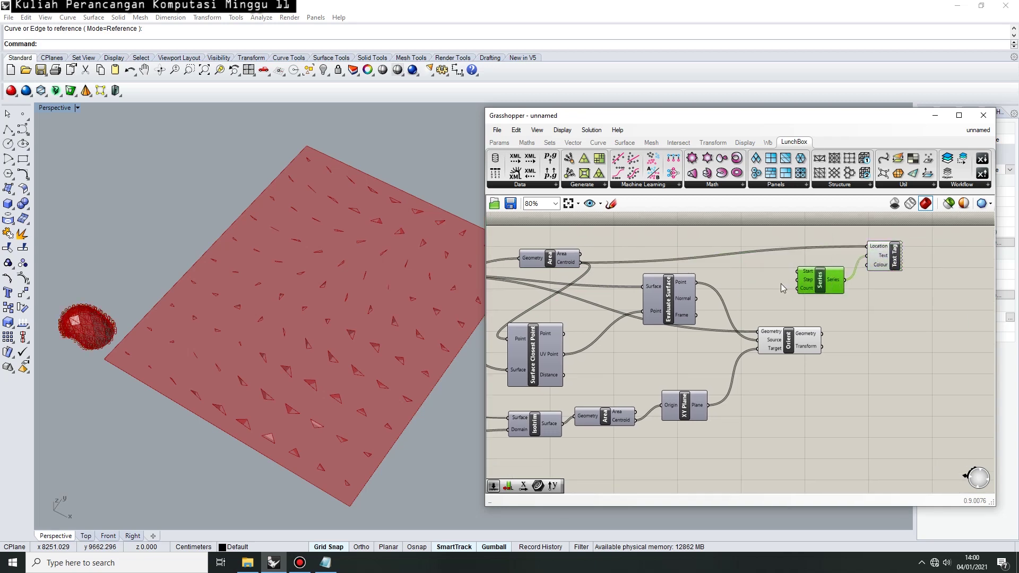
pyautogui.doubleClick(754, 278)
pyautogui.write('list lenght')
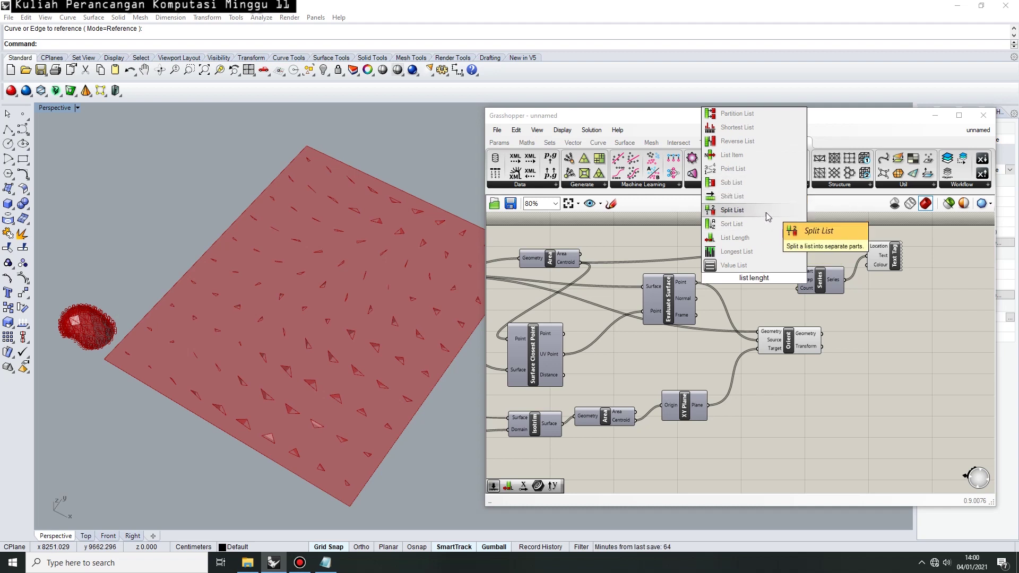
pyautogui.click(734, 237)
pyautogui.scroll(2, 779, 294)
pyautogui.click(758, 283)
# Connect the dome panels' Area Centroid output to List Length's List and its Length output to Series' Count
pyautogui.moveTo(800, 291); pyautogui.dragTo(774, 297)
pyautogui.moveTo(719, 303); pyautogui.dragTo(817, 308, button='right')
pyautogui.moveTo(761, 299); pyautogui.dragTo(743, 349)
pyautogui.moveTo(650, 269); pyautogui.dragTo(817, 301)
# Examine the numbered tags on the dome's triangular panels close up and from several viewing angles
pyautogui.scroll(14, 87, 330)
pyautogui.keyDown('shift'); pyautogui.moveTo(121, 335); pyautogui.dragTo(303, 362, button='right'); pyautogui.keyUp('shift')
pyautogui.moveTo(905, 323); pyautogui.dragTo(734, 332, button='right')
pyautogui.click(838, 268)
pyautogui.scroll(5, 253, 389)
pyautogui.moveTo(253, 390); pyautogui.dragTo(291, 419, button='right')
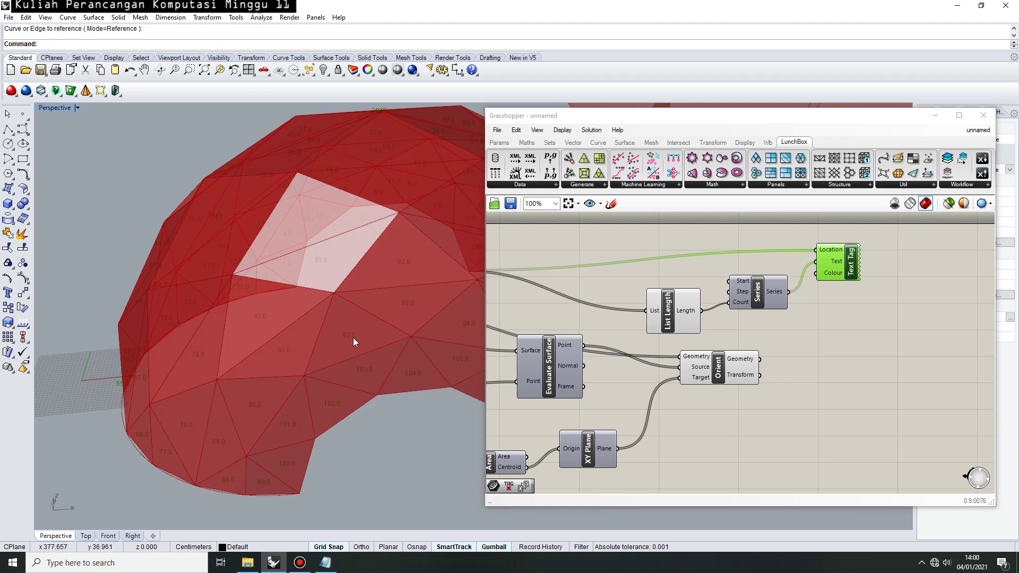
pyautogui.moveTo(301, 366); pyautogui.dragTo(404, 442, button='right')
pyautogui.click(395, 447)
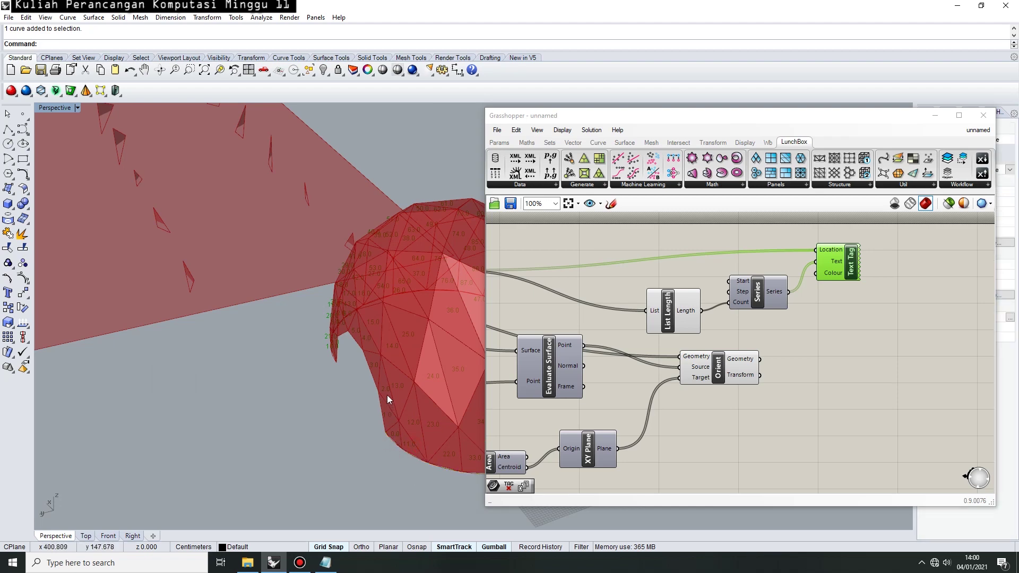
pyautogui.moveTo(391, 366); pyautogui.dragTo(349, 431, button='right')
pyautogui.moveTo(301, 358); pyautogui.dragTo(402, 345, button='right')
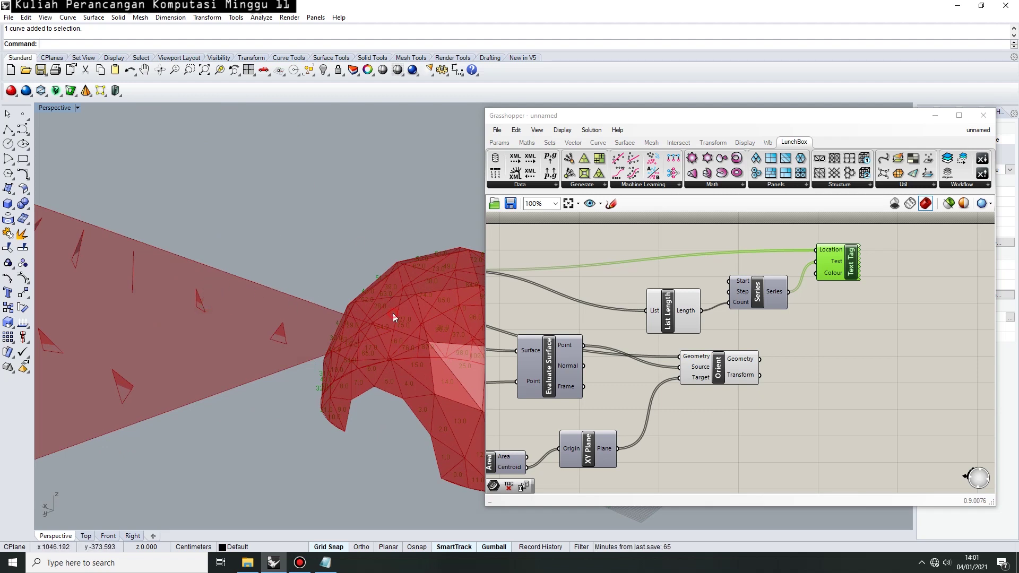
# Add a second Text Tag component after Orient and move Orient down to line up with the XY Plane row
pyautogui.click(875, 318)
pyautogui.moveTo(837, 356); pyautogui.dragTo(861, 340, button='right')
pyautogui.moveTo(783, 412); pyautogui.dragTo(804, 329, button='right')
pyautogui.click(783, 288)
pyautogui.doubleClick(898, 334)
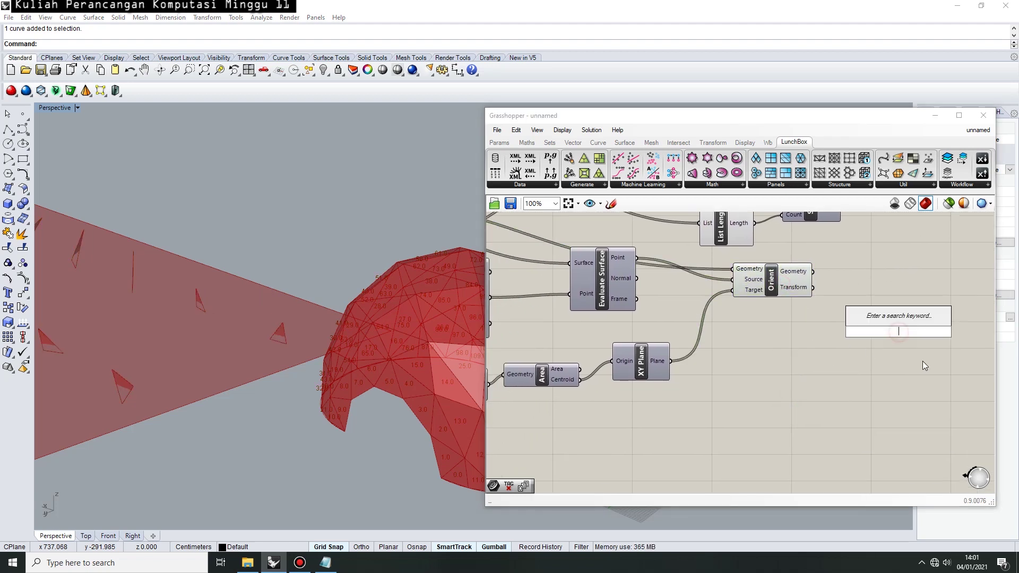
pyautogui.write('text ta')
pyautogui.click(876, 304)
pyautogui.moveTo(786, 289); pyautogui.dragTo(784, 341)
# Connect the rectangle cells' Area Centroid to the new Text Tag's Location and Series to its Text, placing the tag below the first one
pyautogui.moveTo(842, 355); pyautogui.dragTo(896, 370, button='right')
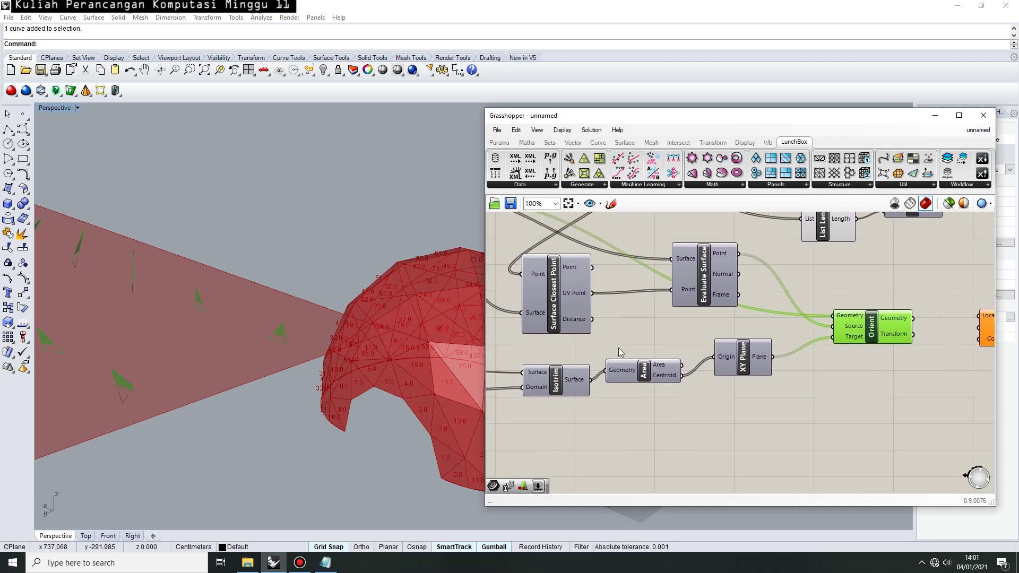
pyautogui.scroll(-2, 619, 349)
pyautogui.moveTo(655, 374); pyautogui.dragTo(690, 352, button='right')
pyautogui.click(669, 349)
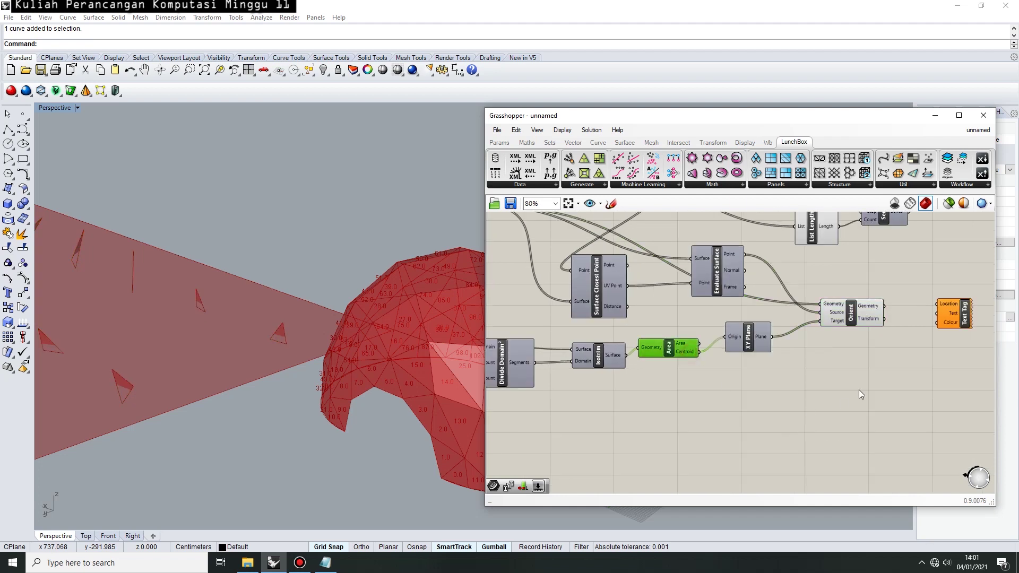
pyautogui.moveTo(859, 390); pyautogui.dragTo(810, 385, button='right')
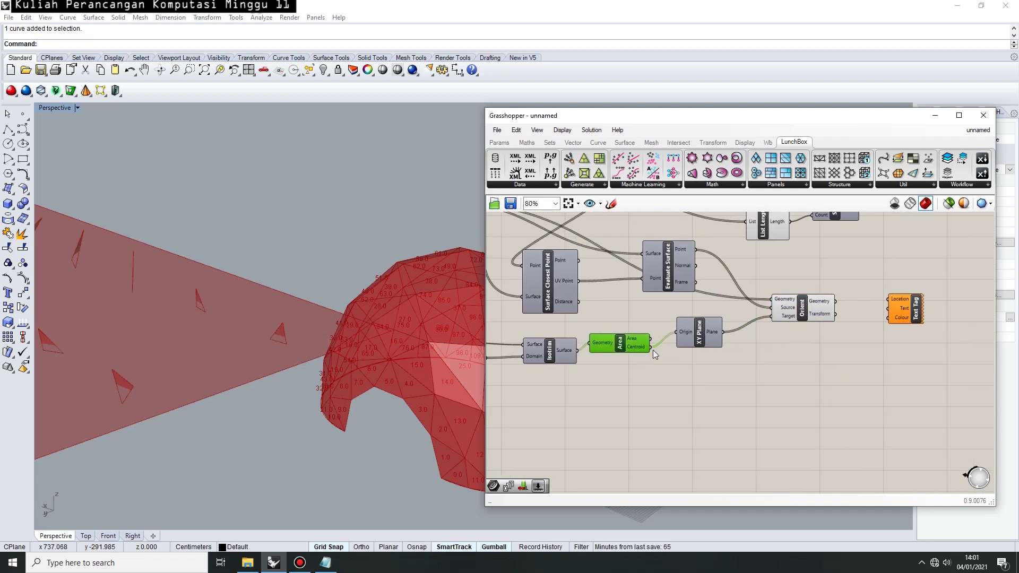
pyautogui.moveTo(651, 348); pyautogui.dragTo(887, 299)
pyautogui.moveTo(800, 395); pyautogui.dragTo(680, 488, button='right')
pyautogui.moveTo(774, 409); pyautogui.dragTo(793, 342)
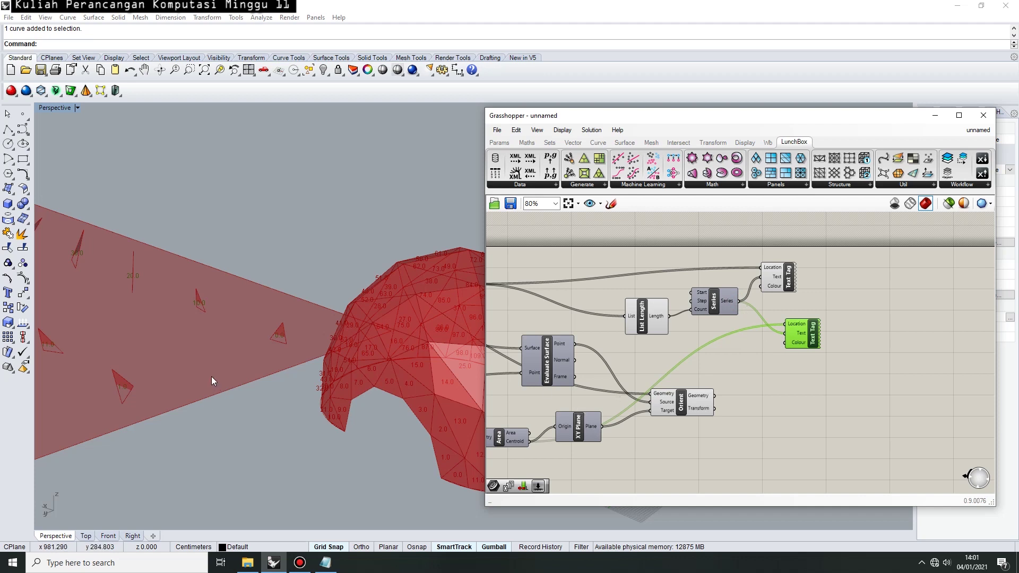
# Bake the dome panels' Text Tag labels into Rhino
pyautogui.moveTo(318, 345); pyautogui.dragTo(393, 310, button='right')
pyautogui.scroll(6, 393, 310)
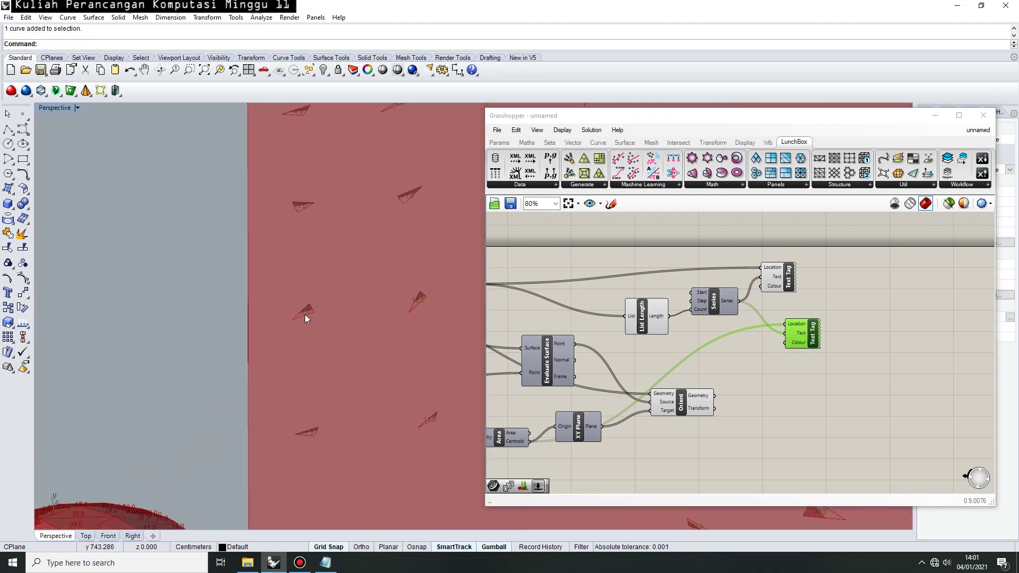
pyautogui.scroll(-10, 302, 301)
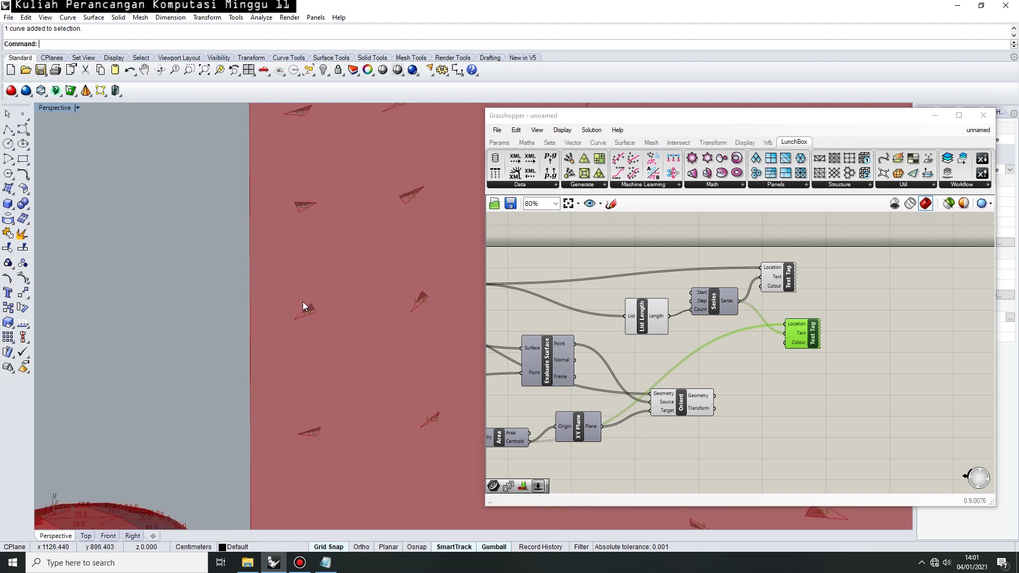
pyautogui.scroll(3, 195, 466)
pyautogui.keyDown('shift'); pyautogui.moveTo(196, 466); pyautogui.dragTo(283, 346, button='right'); pyautogui.keyUp('shift')
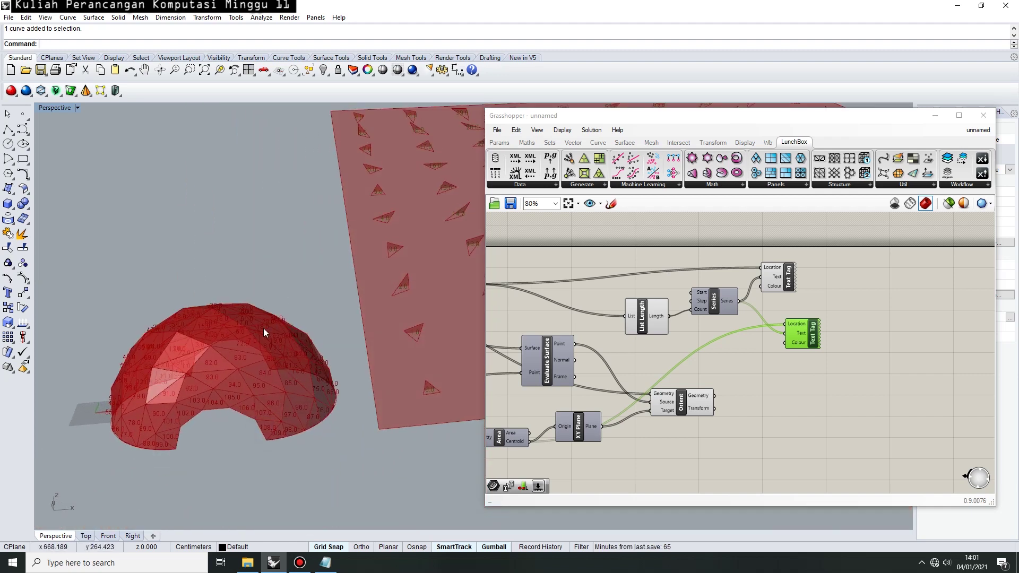
pyautogui.click(863, 398)
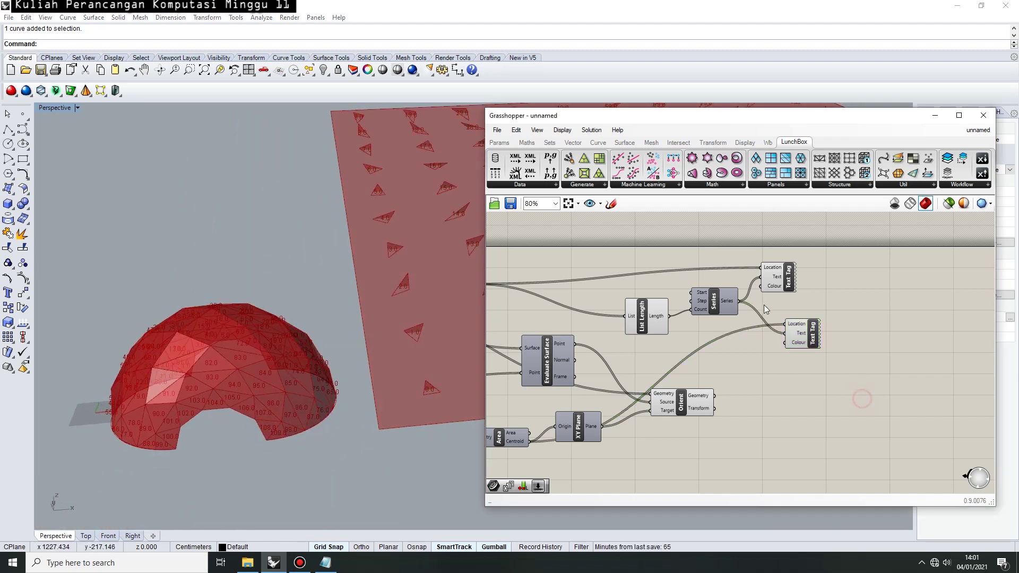
pyautogui.click(783, 286)
pyautogui.middleClick(781, 273)
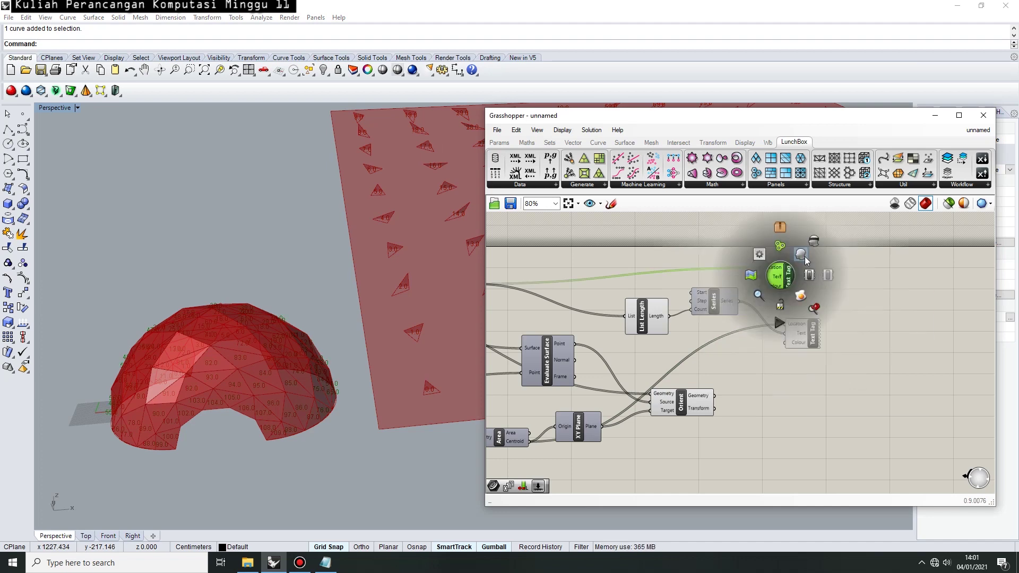
pyautogui.click(802, 297)
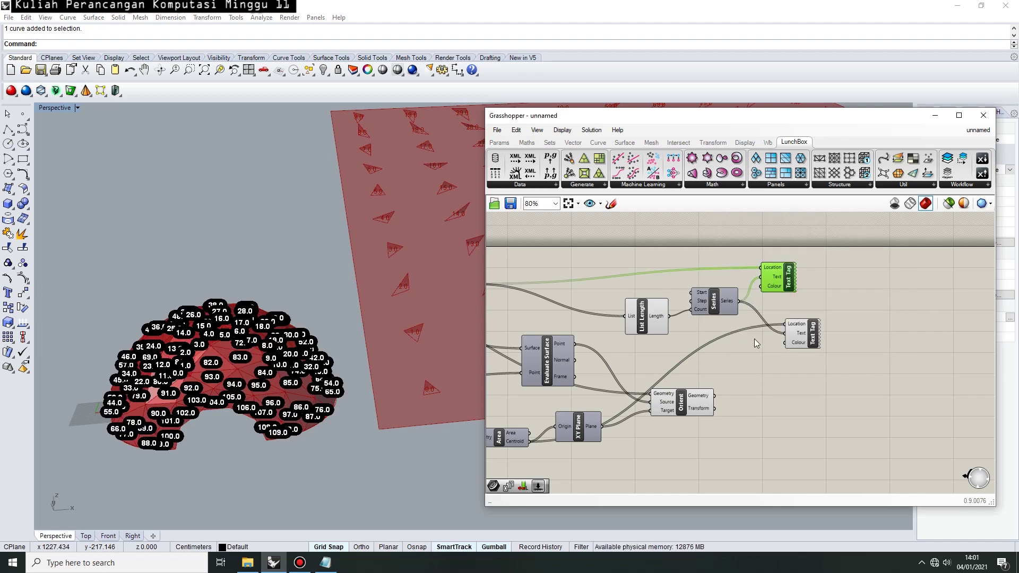
# Bake the dome's triangular panels from the Triangle Panels B component
pyautogui.scroll(6, 164, 406)
pyautogui.moveTo(169, 407); pyautogui.dragTo(290, 372, button='right')
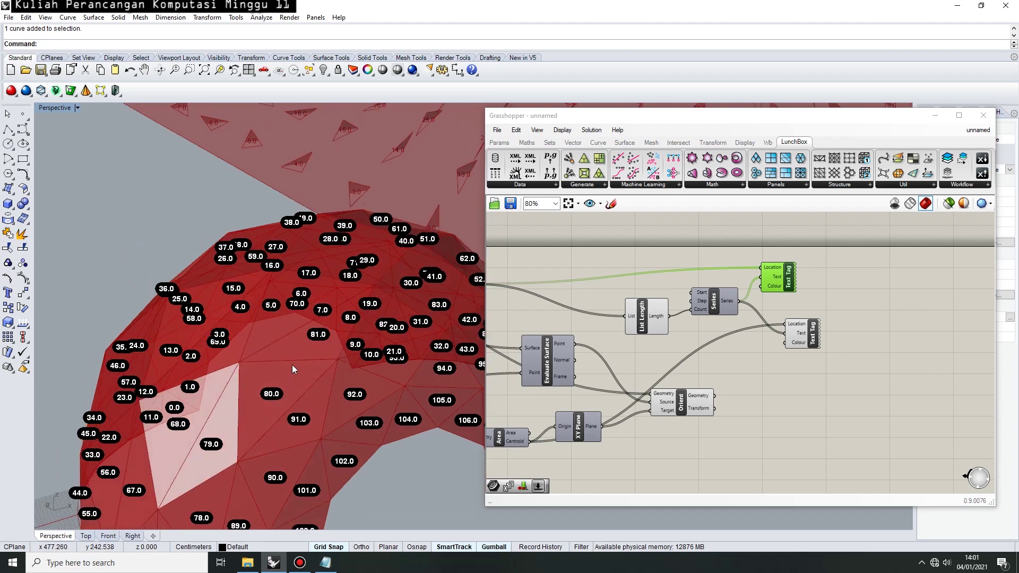
pyautogui.scroll(-5, 294, 364)
pyautogui.scroll(-3, 830, 325)
pyautogui.scroll(2, 645, 337)
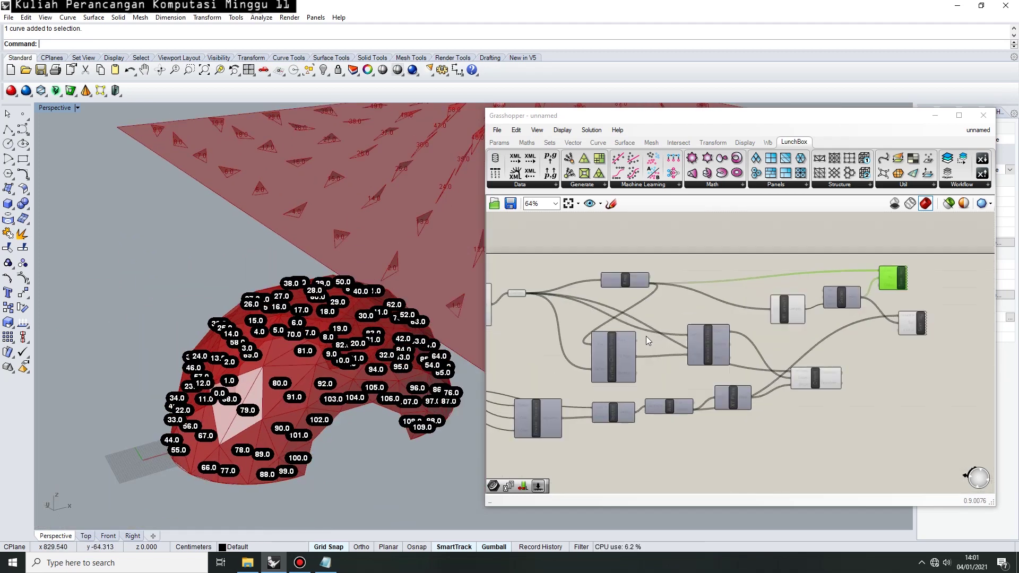
pyautogui.moveTo(684, 360); pyautogui.dragTo(801, 351, button='right')
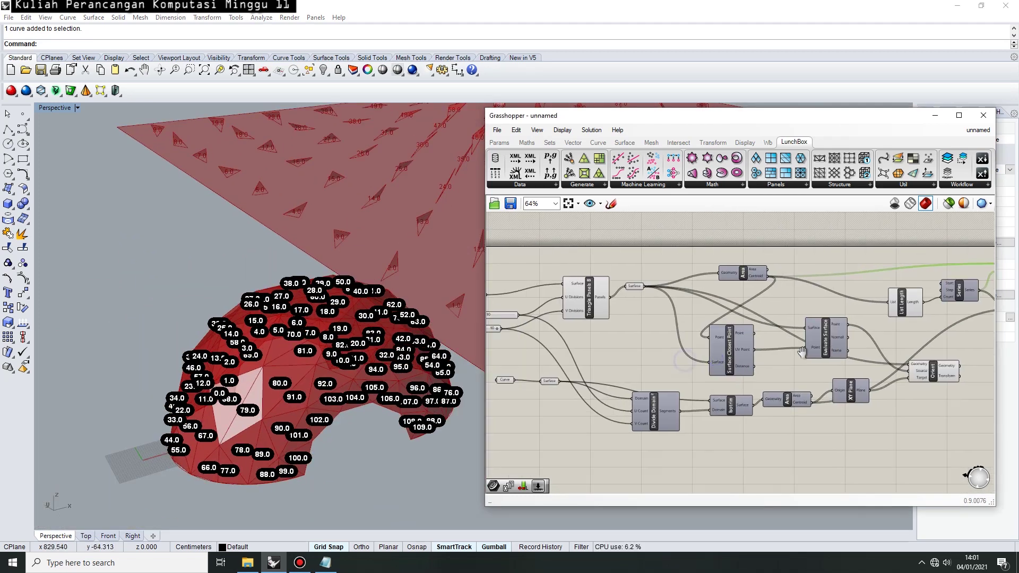
pyautogui.click(583, 310)
pyautogui.middleClick(592, 301)
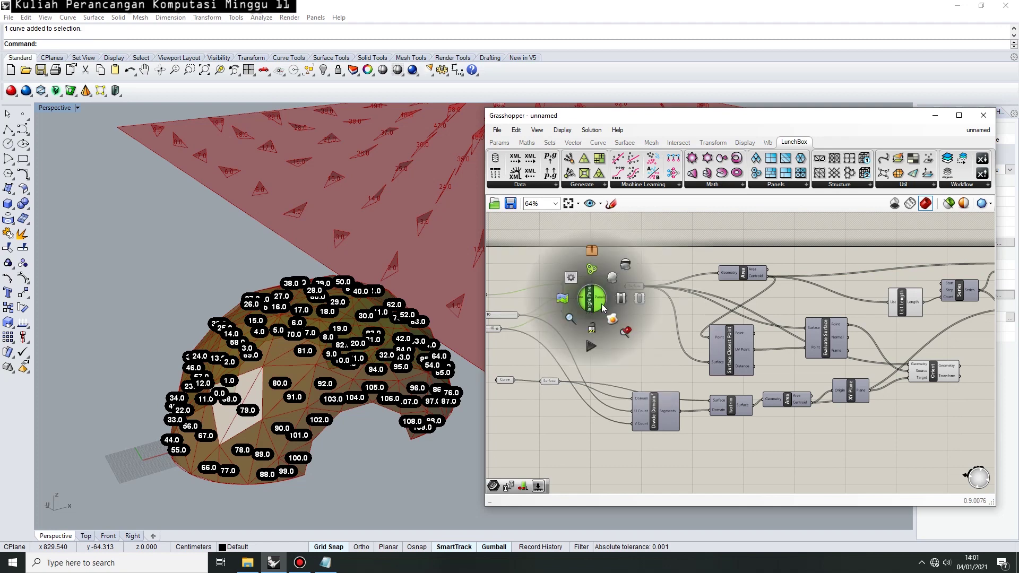
pyautogui.click(613, 318)
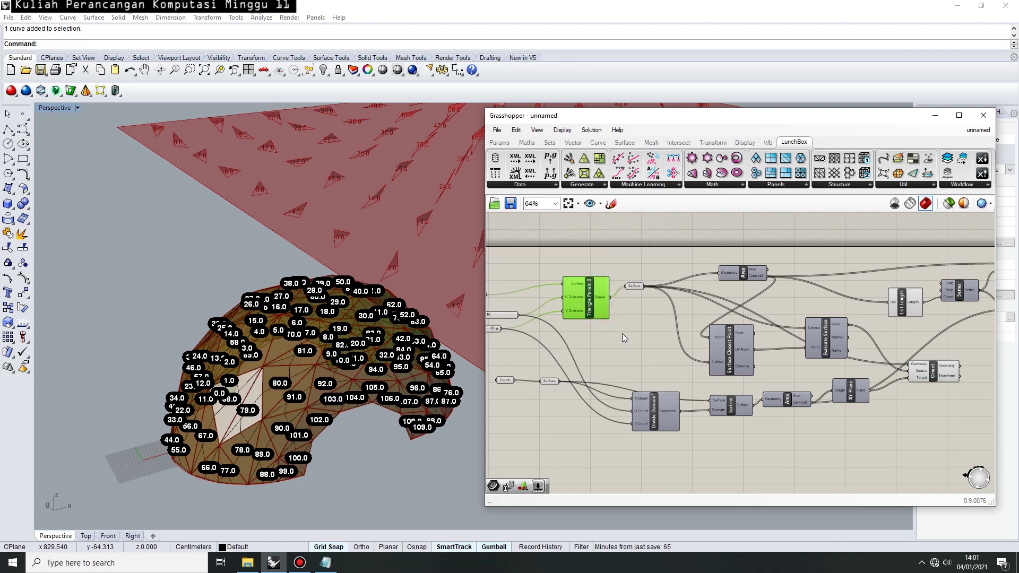
# Bake the flat-laid triangles from the Orient component
pyautogui.scroll(3, 276, 465)
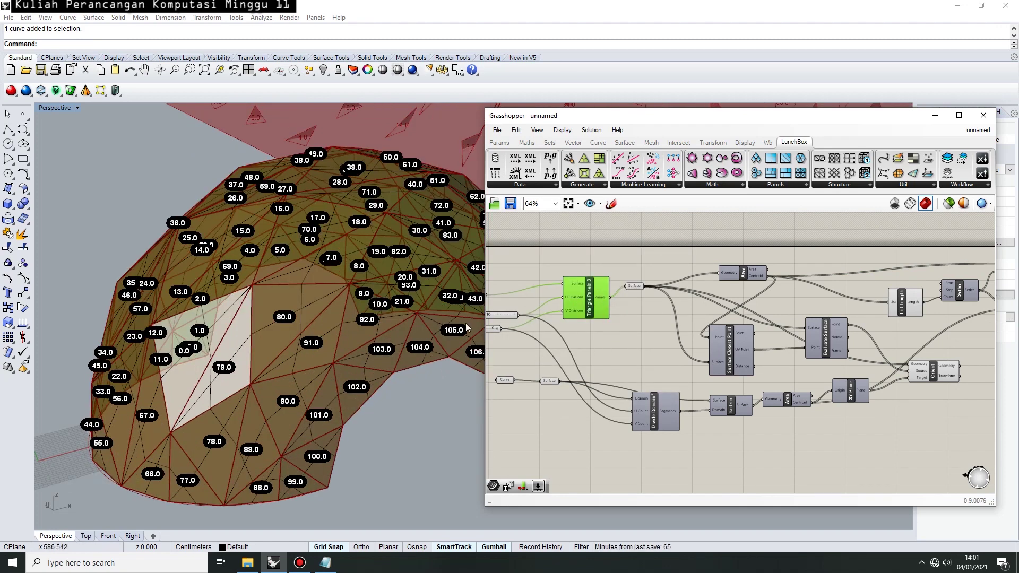
pyautogui.scroll(-2, 758, 336)
pyautogui.scroll(5, 836, 314)
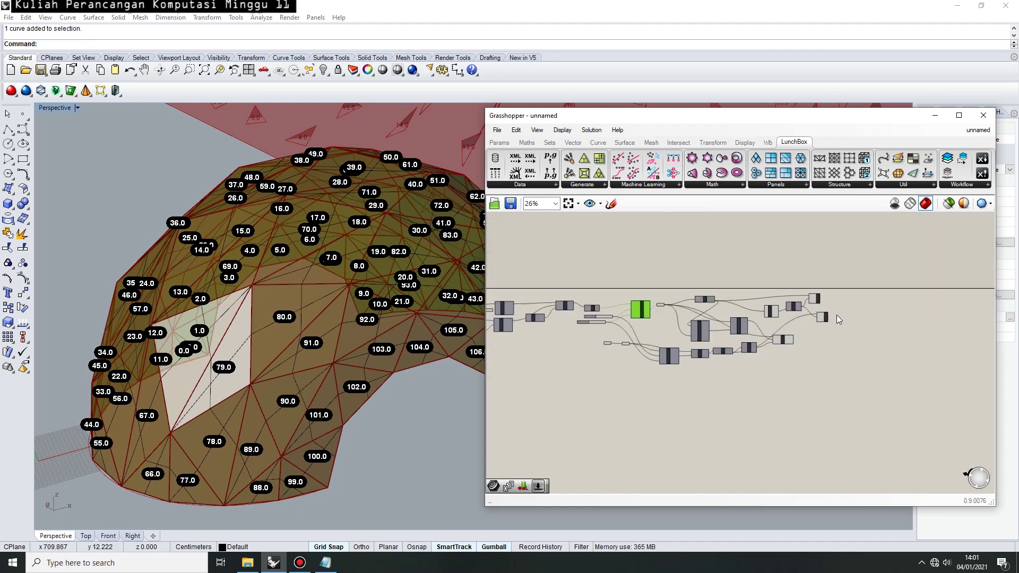
pyautogui.scroll(-3, 781, 329)
pyautogui.scroll(2, 807, 292)
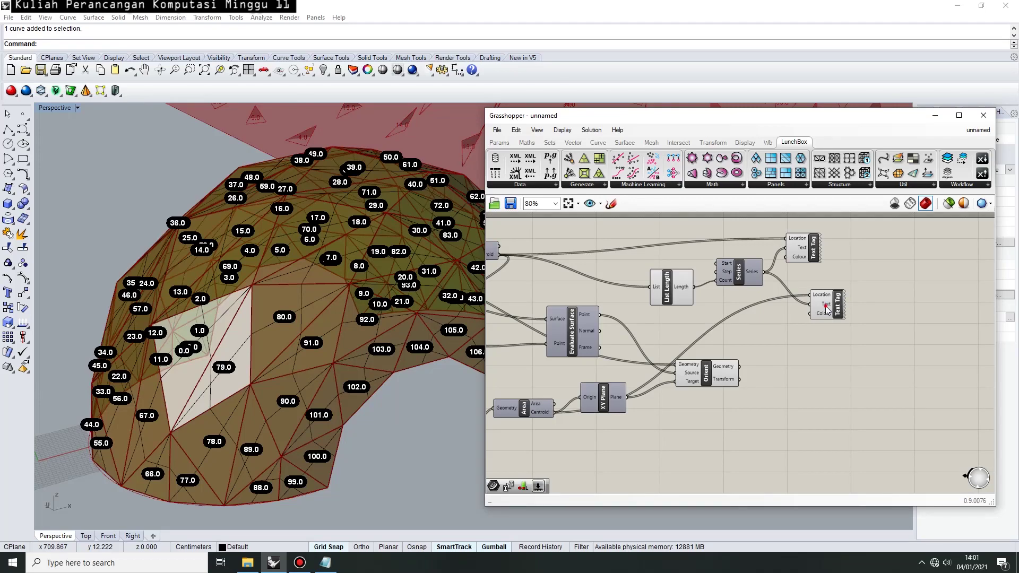
pyautogui.click(826, 307)
pyautogui.moveTo(754, 350); pyautogui.dragTo(823, 335, button='right')
pyautogui.click(790, 360)
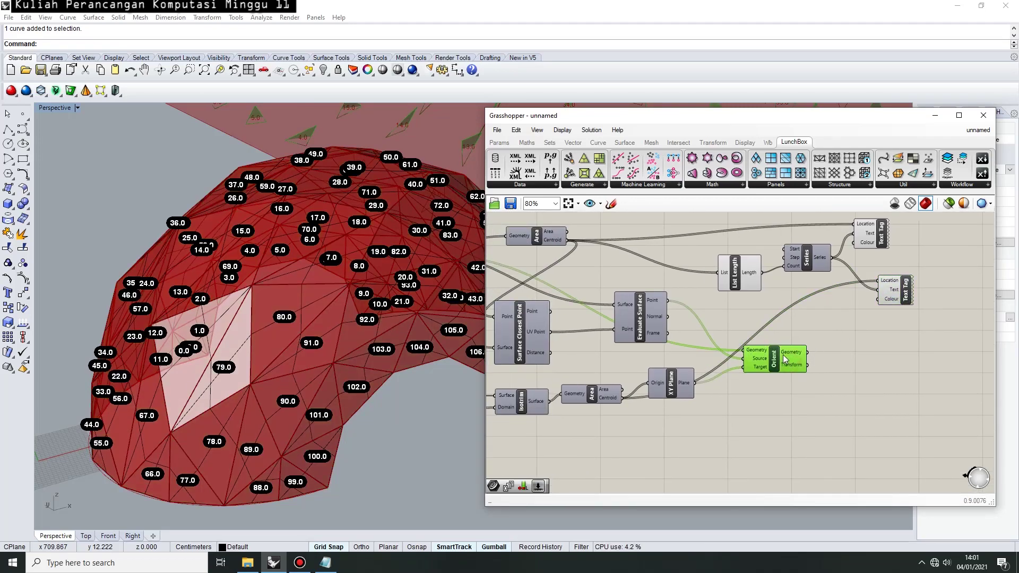
pyautogui.middleClick(784, 359)
pyautogui.click(804, 376)
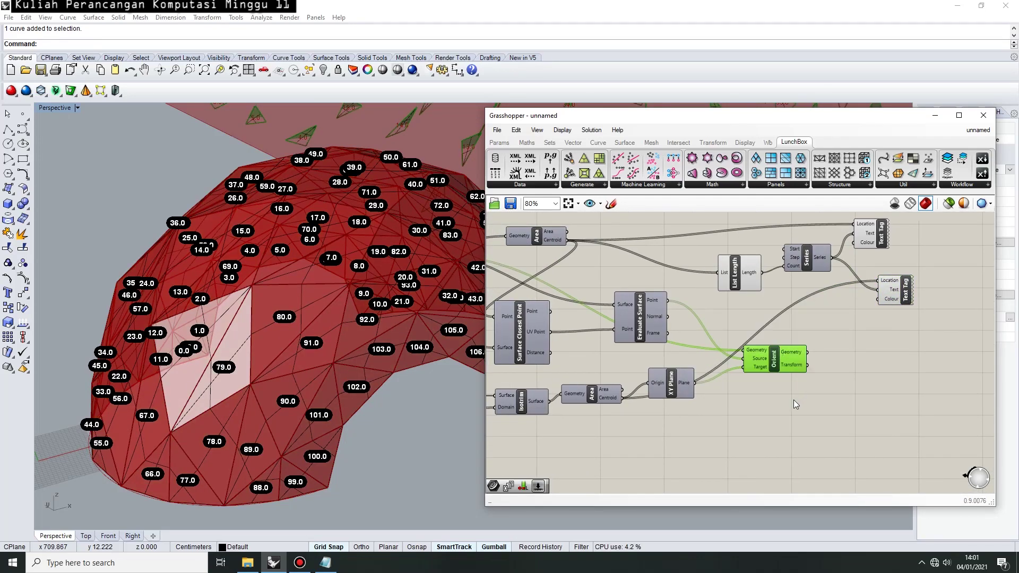
# Bake the second Text Tag's number labels for the triangles on the rectangle
pyautogui.click(904, 294)
pyautogui.middleClick(902, 292)
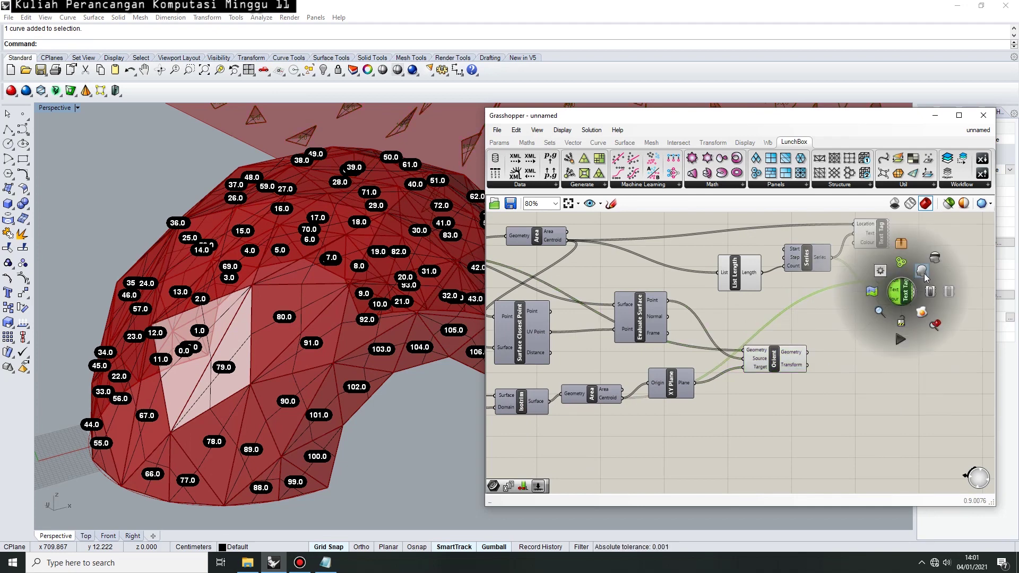
pyautogui.click(920, 315)
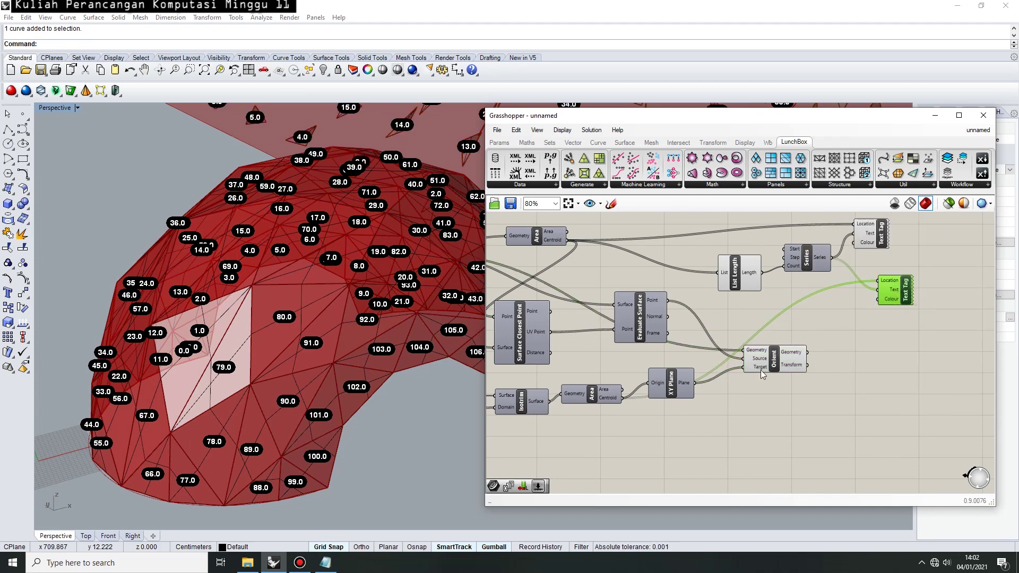
# Save the Grasshopper definition as "Digital Fabrication" in the 1 komputasi folder
pyautogui.scroll(-8, 796, 327)
pyautogui.moveTo(598, 268); pyautogui.dragTo(881, 356)
pyautogui.scroll(3, 747, 320)
pyautogui.scroll(-1, 749, 318)
pyautogui.scroll(2, 749, 319)
pyautogui.click(750, 317)
pyautogui.click(497, 130)
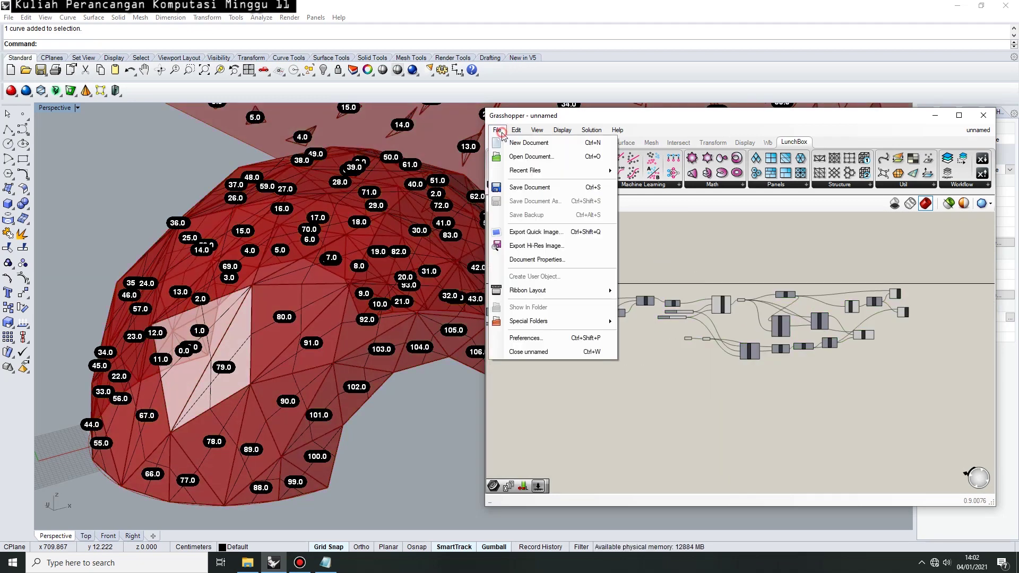
pyautogui.click(530, 187)
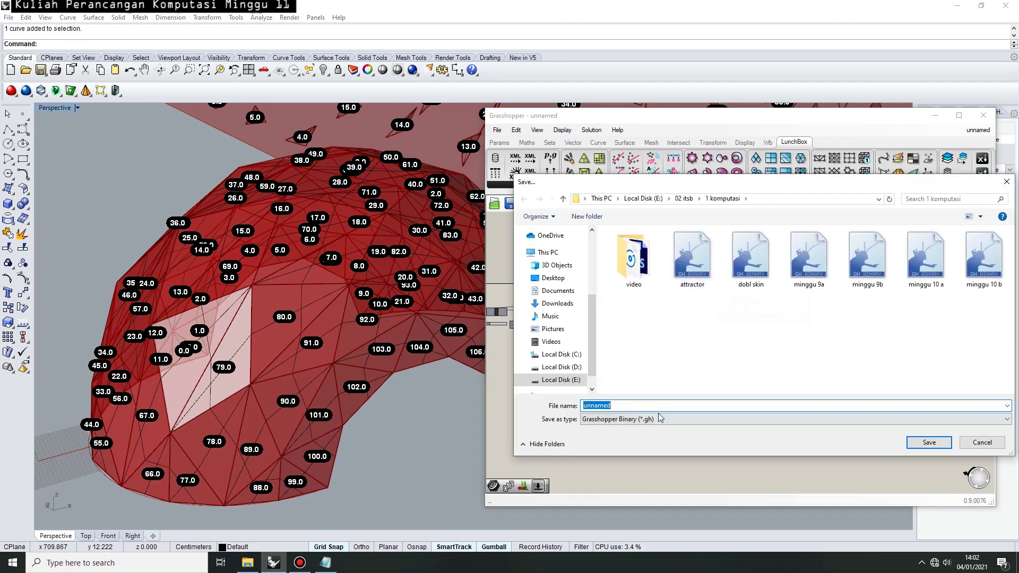
pyautogui.write('Digital Fabrication')
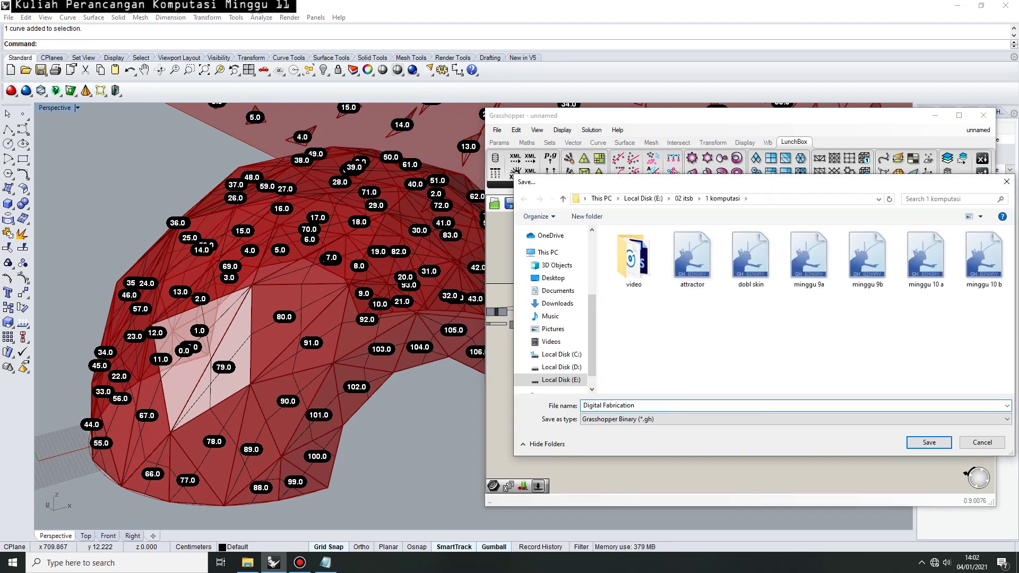
pyautogui.press('Return')
# Select the entire definition and delete all its components from the canvas
pyautogui.scroll(-4, 731, 295)
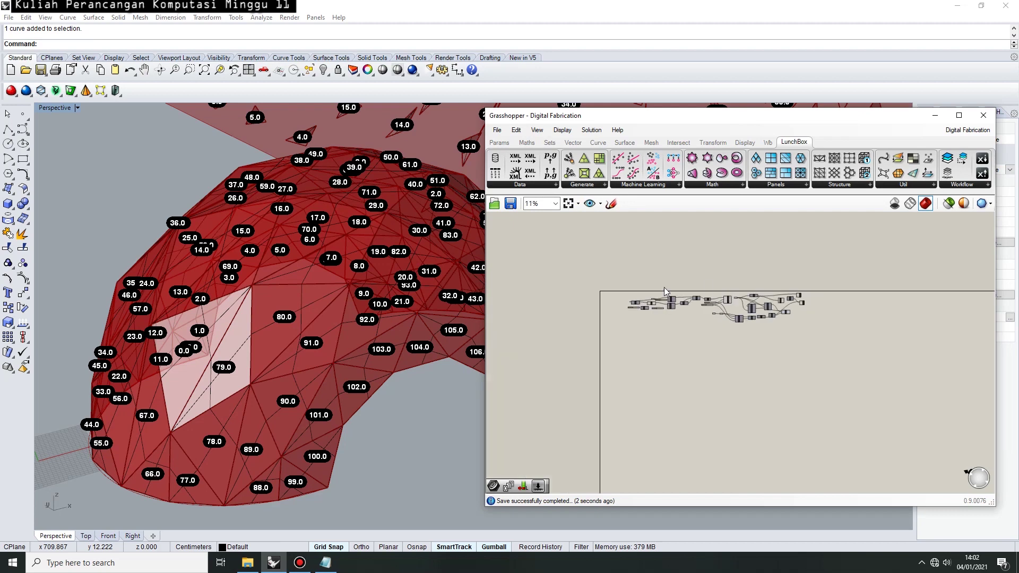
pyautogui.moveTo(594, 260); pyautogui.dragTo(858, 368)
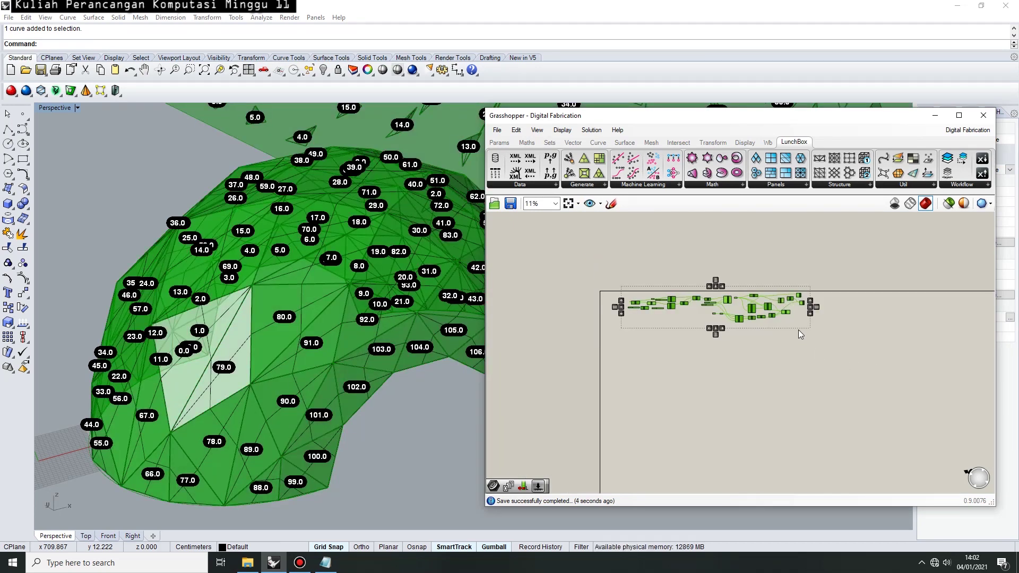
pyautogui.press('Delete')
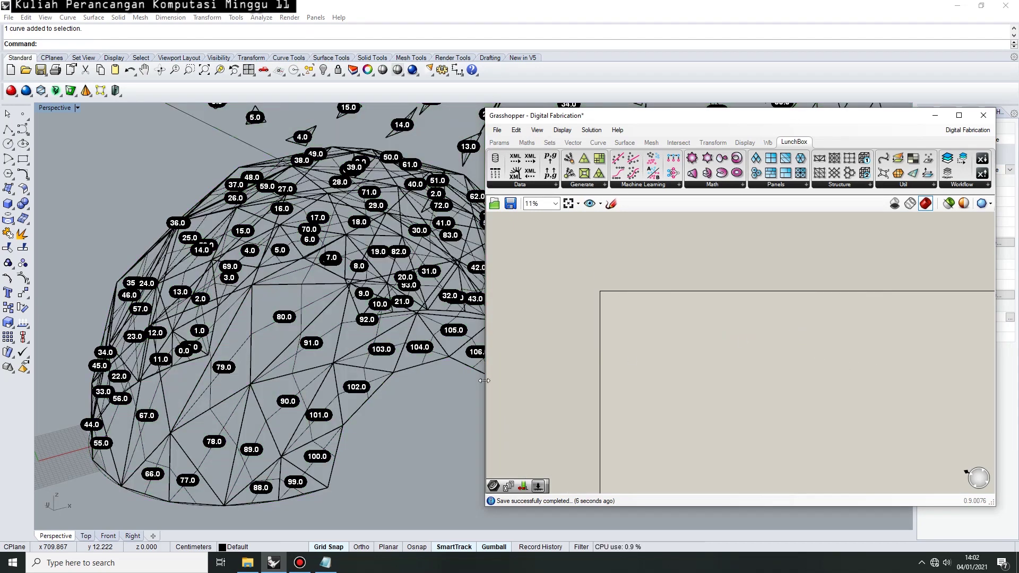
# Set the Perspective viewport's display mode to Shaded
pyautogui.click(77, 108)
pyautogui.click(71, 145)
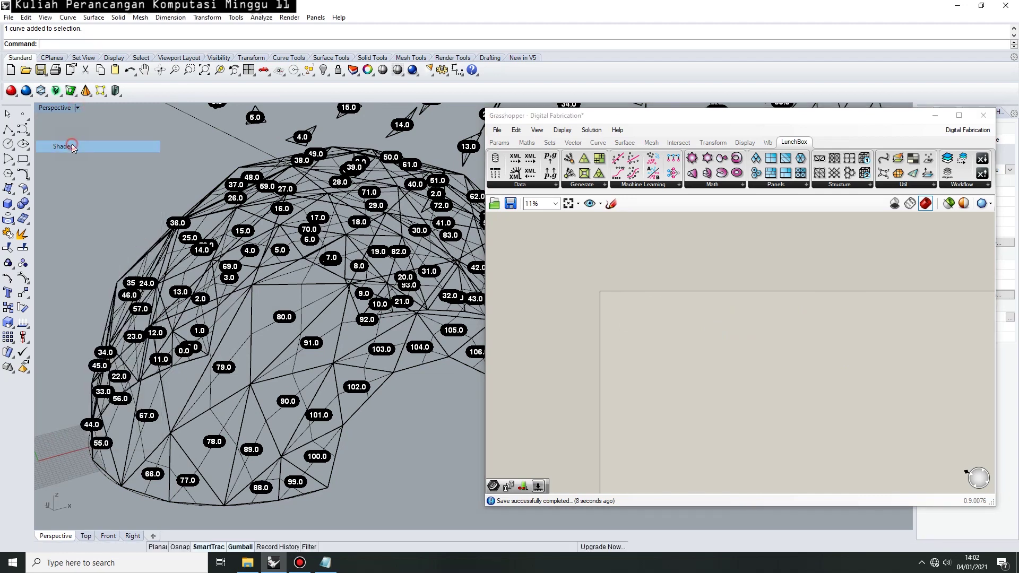
# Compare triangle 0 on the rectangular layout with the panel numbered 0 on the shaded dome
pyautogui.scroll(-5, 381, 393)
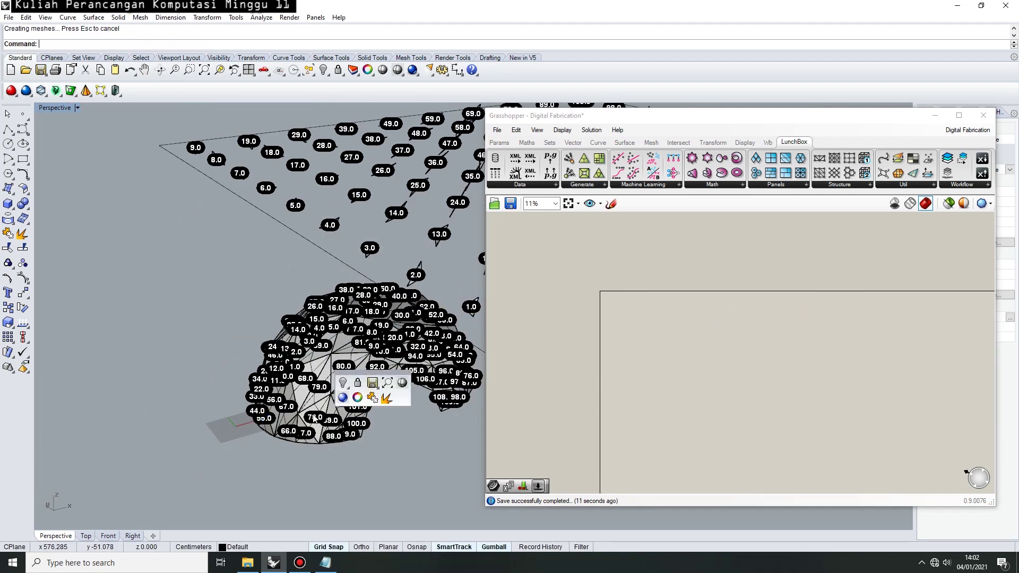
pyautogui.keyDown('shift'); pyautogui.moveTo(421, 423); pyautogui.dragTo(284, 441, button='right'); pyautogui.keyUp('shift')
pyautogui.middleClick(307, 409)
pyautogui.click(350, 469)
pyautogui.scroll(10, 404, 355)
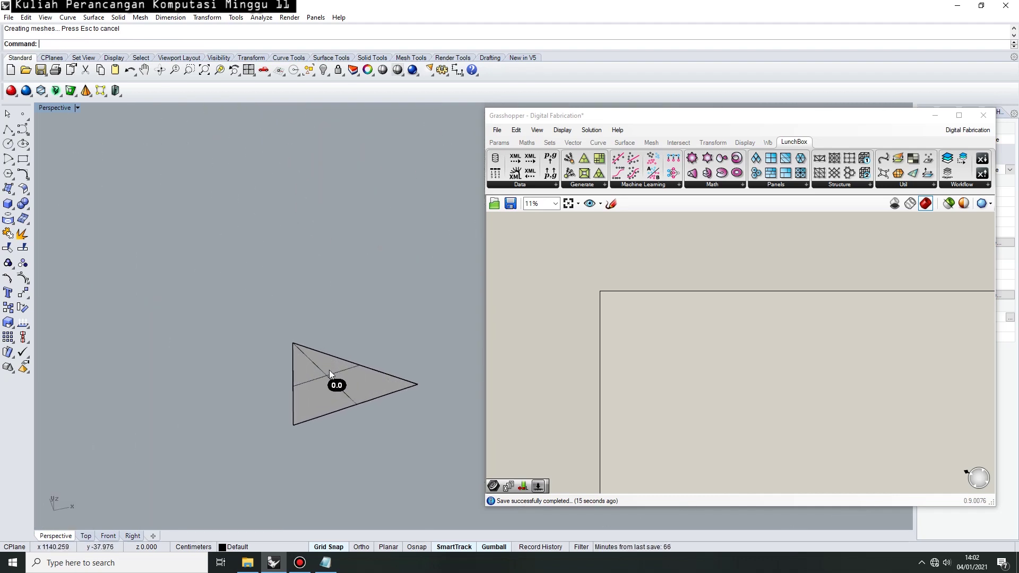
pyautogui.scroll(-10, 337, 364)
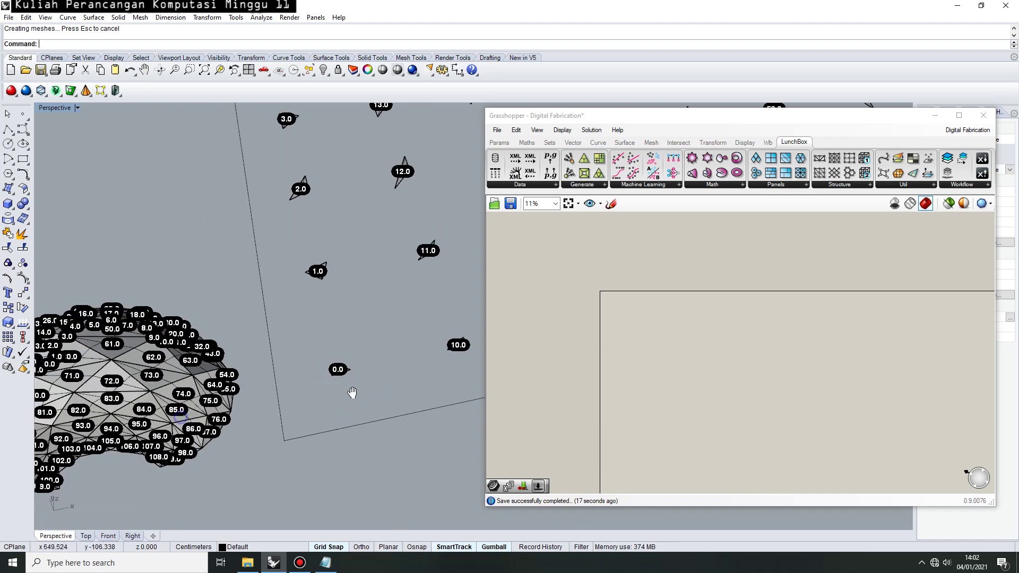
pyautogui.keyDown('shift'); pyautogui.moveTo(352, 393); pyautogui.dragTo(421, 391, button='right'); pyautogui.keyUp('shift')
pyautogui.moveTo(246, 405); pyautogui.dragTo(387, 392, button='right')
pyautogui.keyDown('shift'); pyautogui.moveTo(377, 386); pyautogui.dragTo(415, 399, button='right'); pyautogui.keyUp('shift')
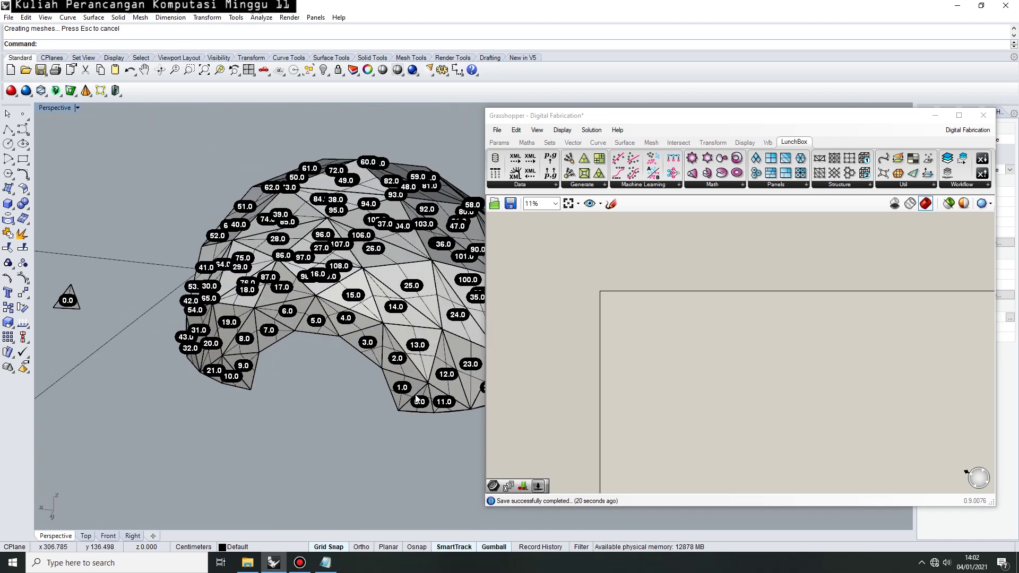
# Check the panels along the dome's lower edge, including numbers 1 and 10, against the matching flat triangles
pyautogui.scroll(3, 415, 400)
pyautogui.scroll(-12, 390, 406)
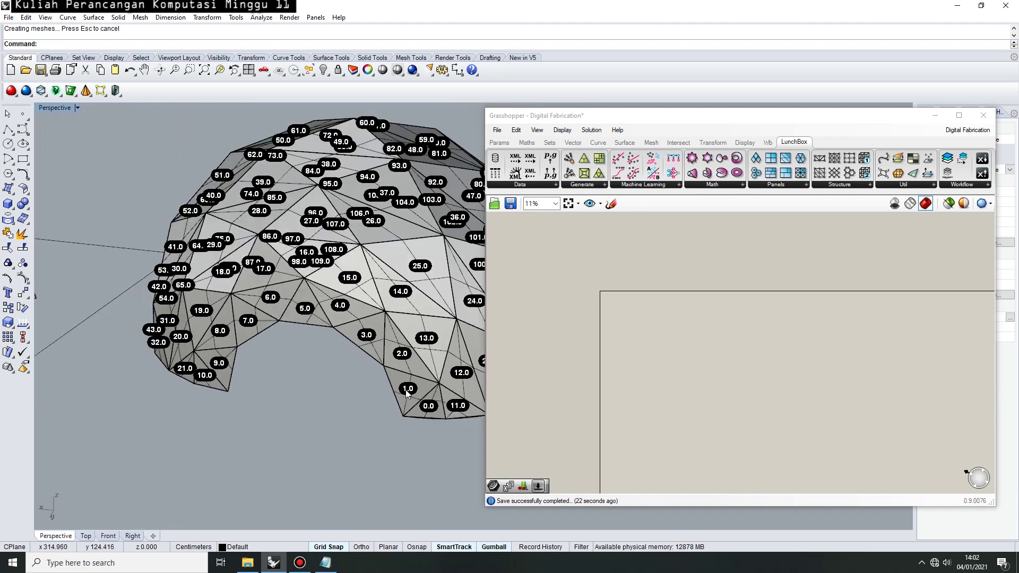
pyautogui.scroll(10, 178, 330)
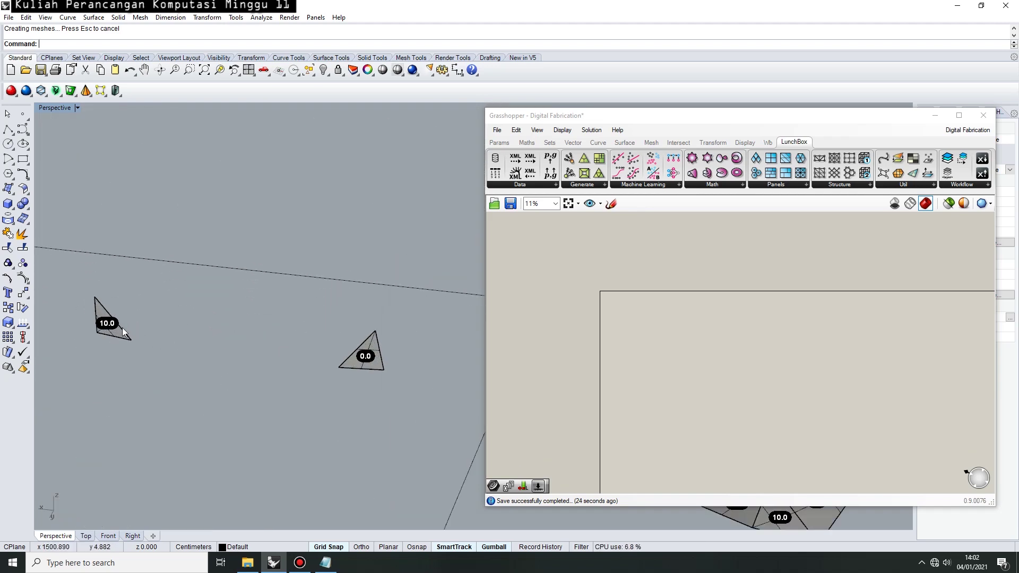
pyautogui.scroll(-5, 119, 336)
pyautogui.scroll(4, 372, 379)
pyautogui.keyDown('shift'); pyautogui.moveTo(378, 376); pyautogui.dragTo(283, 376, button='right'); pyautogui.keyUp('shift')
pyautogui.scroll(1, 247, 404)
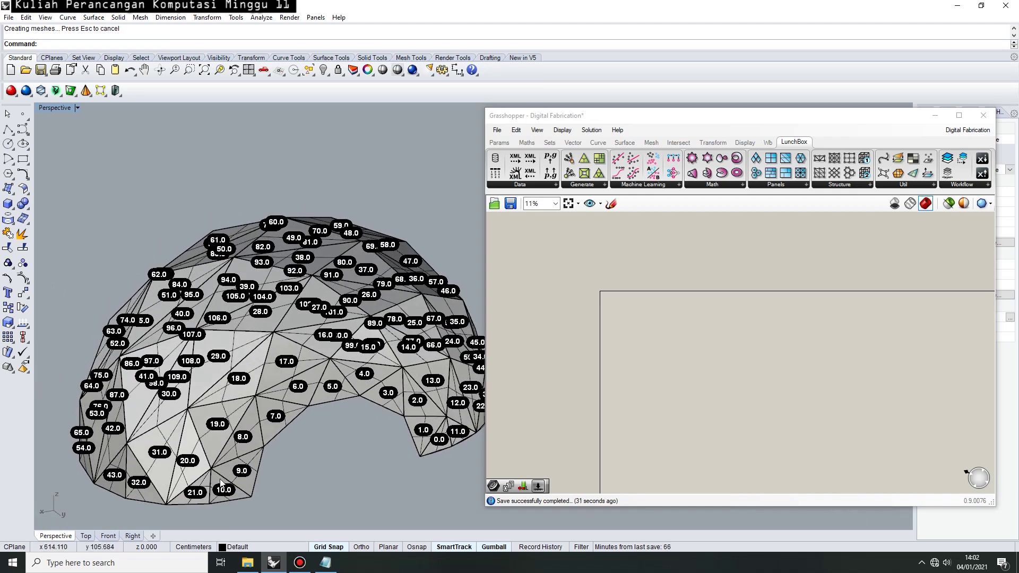
# Examine flat triangle 9 and the numbered rows of the rectangular layout against the dome's panels
pyautogui.scroll(-12, 273, 439)
pyautogui.keyDown('shift'); pyautogui.moveTo(322, 406); pyautogui.dragTo(403, 280, button='right'); pyautogui.keyUp('shift')
pyautogui.moveTo(320, 361); pyautogui.dragTo(126, 424, button='right')
pyautogui.keyDown('shift'); pyautogui.moveTo(221, 299); pyautogui.dragTo(263, 365, button='right'); pyautogui.keyUp('shift')
pyautogui.scroll(4, 204, 265)
pyautogui.scroll(2, 218, 339)
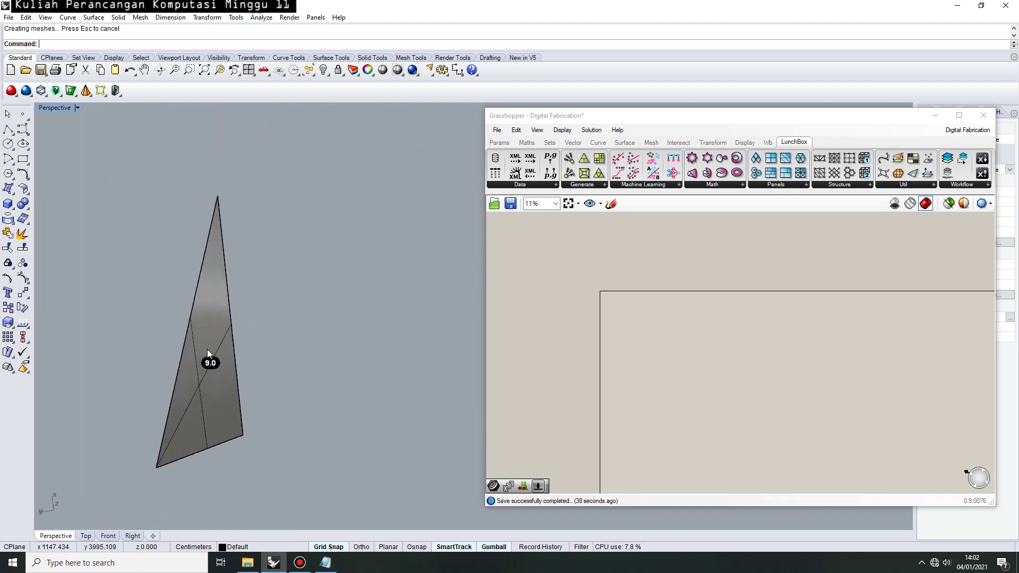
pyautogui.scroll(-12, 212, 341)
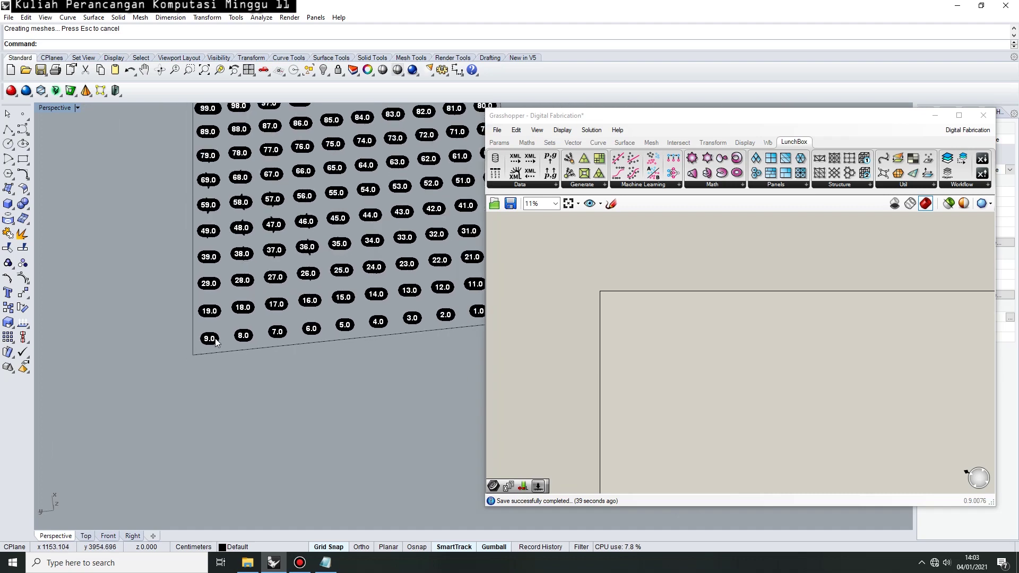
pyautogui.keyDown('shift'); pyautogui.moveTo(368, 354); pyautogui.dragTo(284, 411, button='right'); pyautogui.keyUp('shift')
pyautogui.scroll(4, 308, 373)
pyautogui.scroll(5, 319, 372)
pyautogui.scroll(6, 323, 206)
pyautogui.moveTo(307, 359); pyautogui.dragTo(350, 525, button='right')
# Switch to the Notepad notes listing the Lunchbox plugin and digital fabrication topics
pyautogui.click(327, 564)
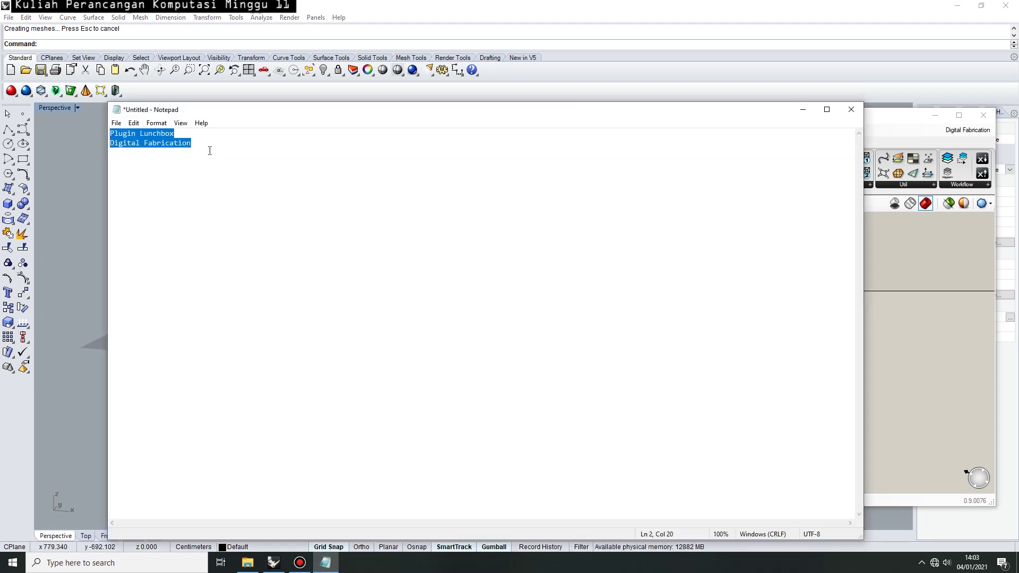